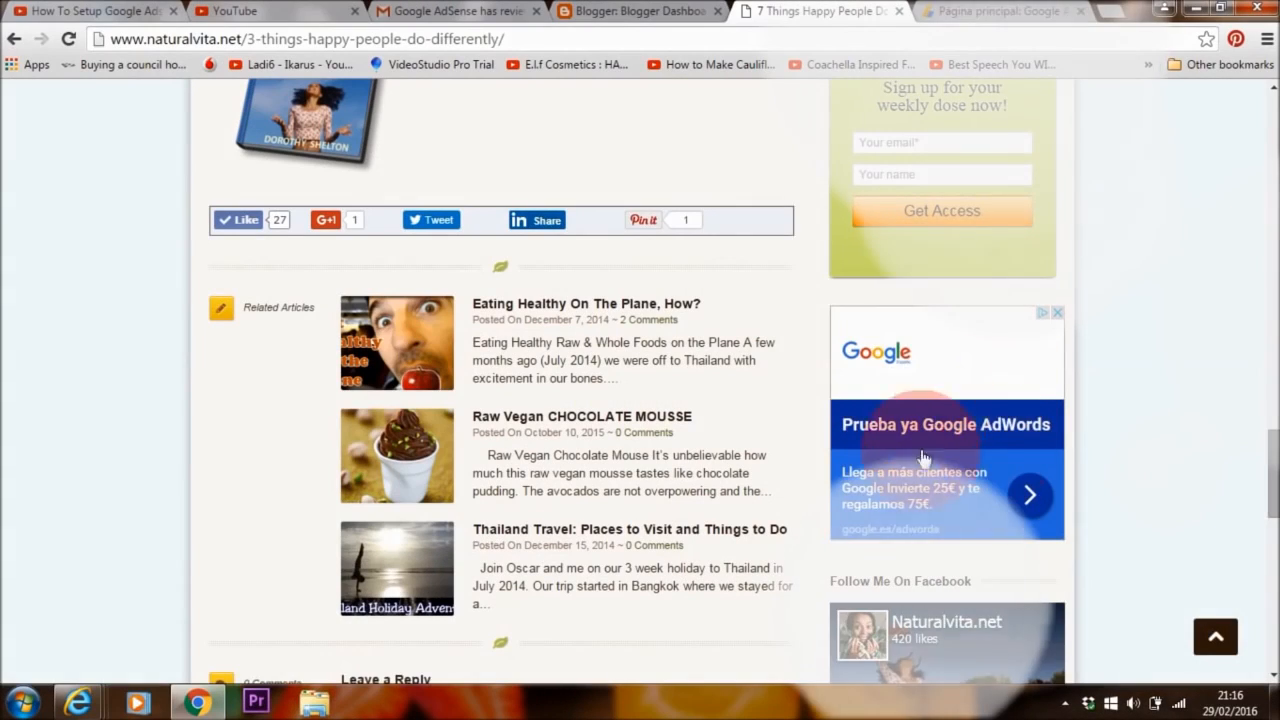
# Move from the naturalvita.net article's sidebar ad to the 'How To Setup Google Adsense' video and pause it
pyautogui.click(864, 385)
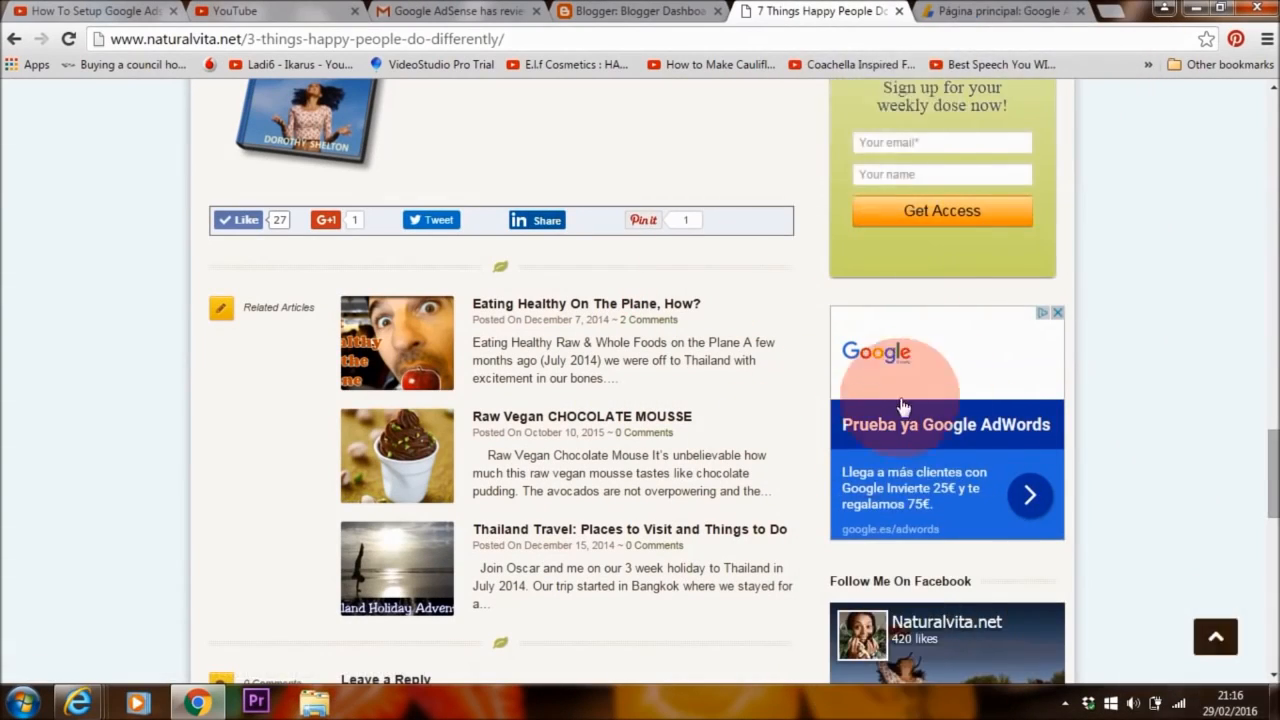
pyautogui.scroll(10, 1240, 271)
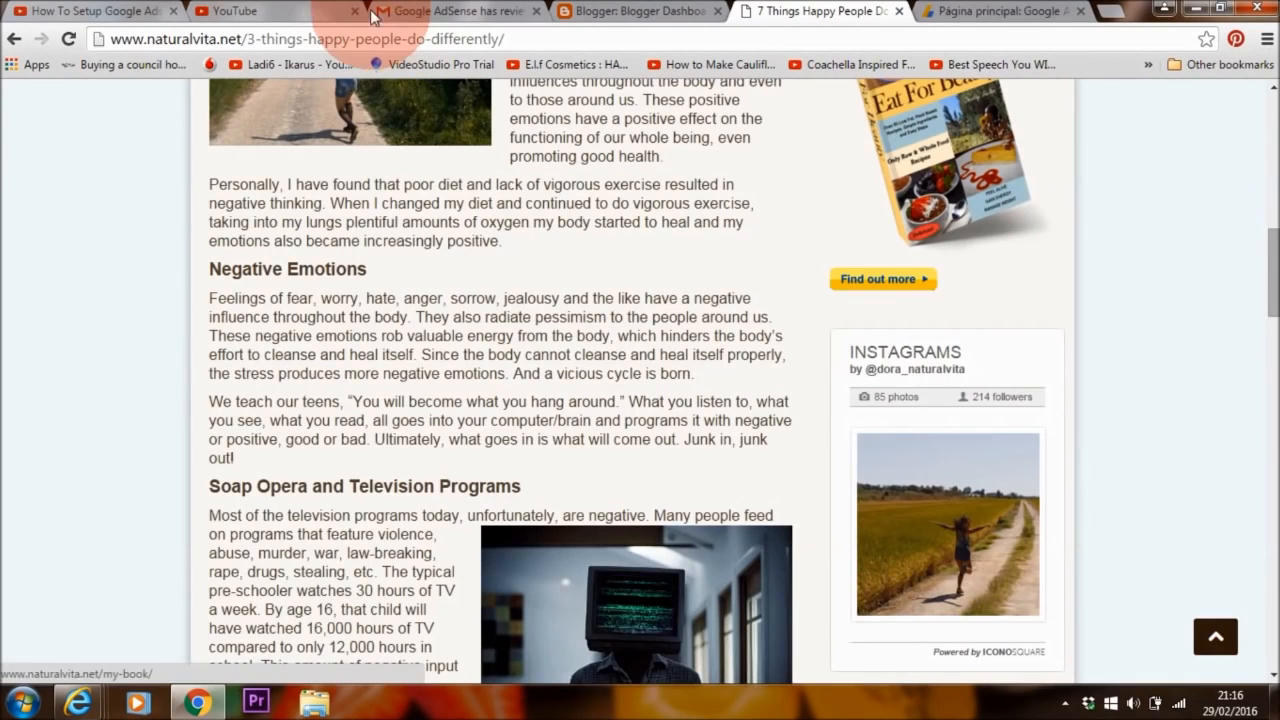
pyautogui.click(248, 13)
pyautogui.click(100, 11)
pyautogui.click(221, 502)
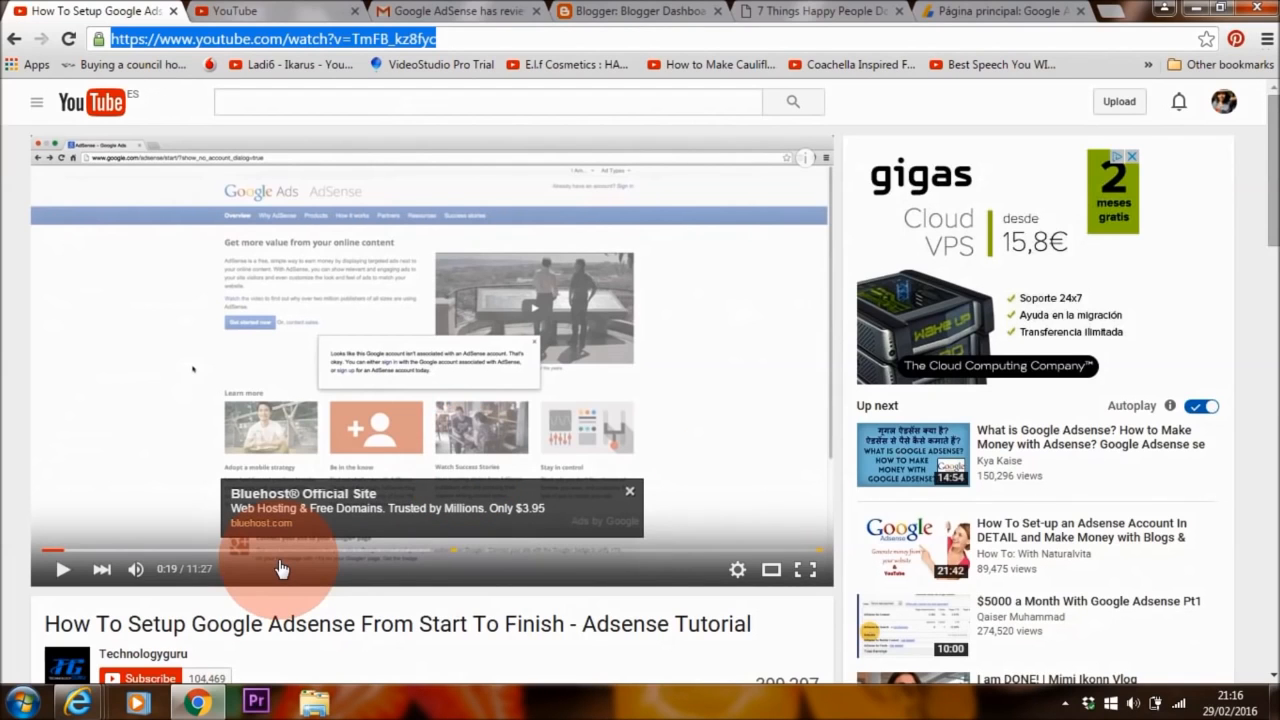
# Search Google in Internet Explorer for 'adsense uk sign up'
pyautogui.click(80, 702)
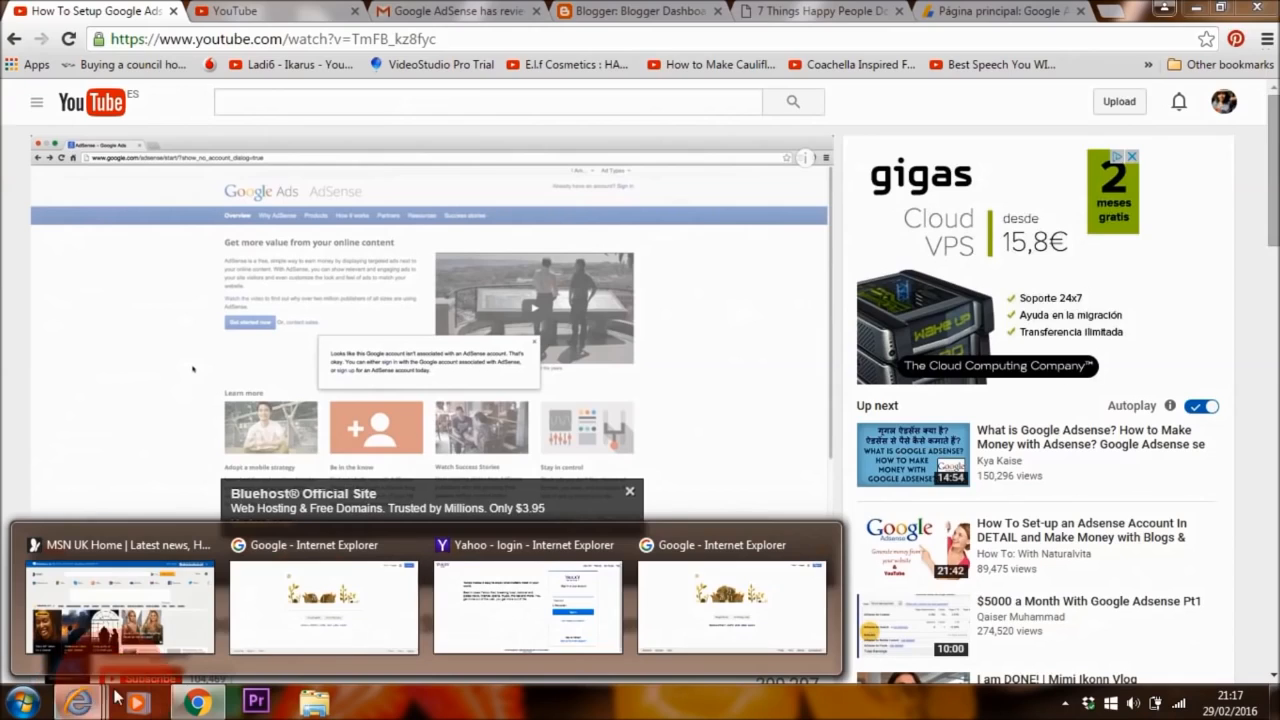
pyautogui.click(307, 608)
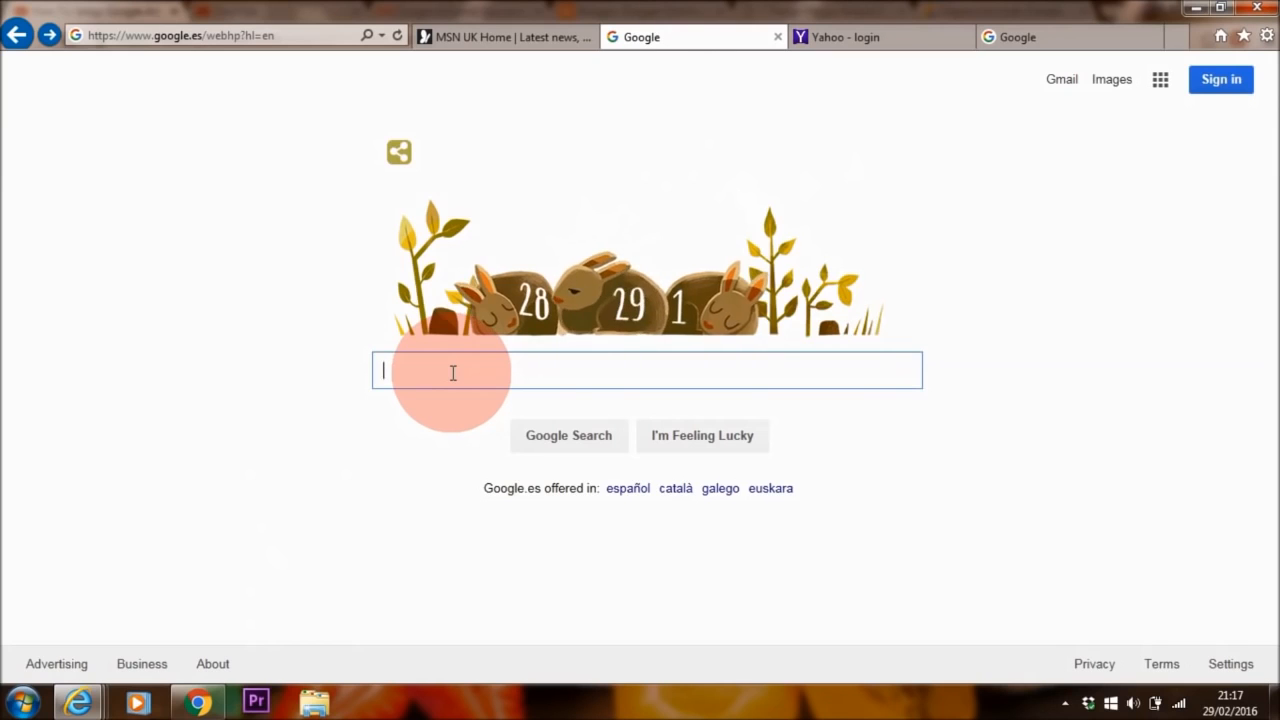
pyautogui.write('adsense uk sign up')
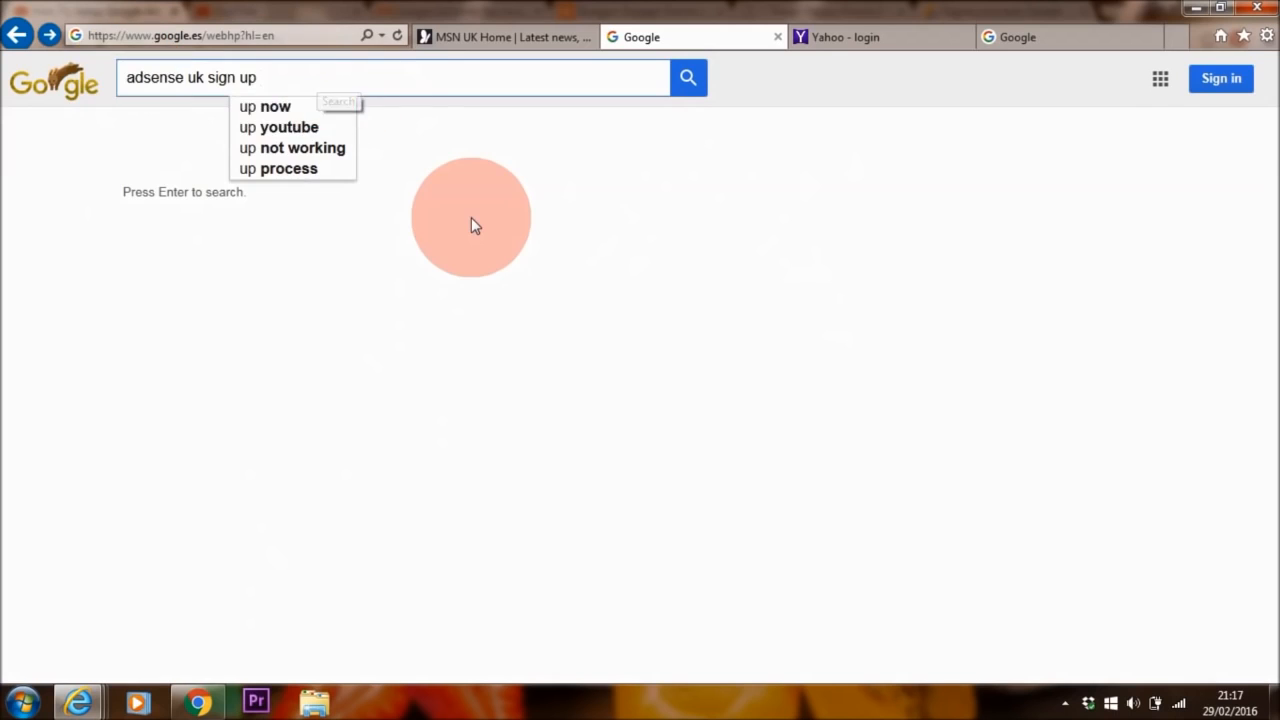
pyautogui.press('Return')
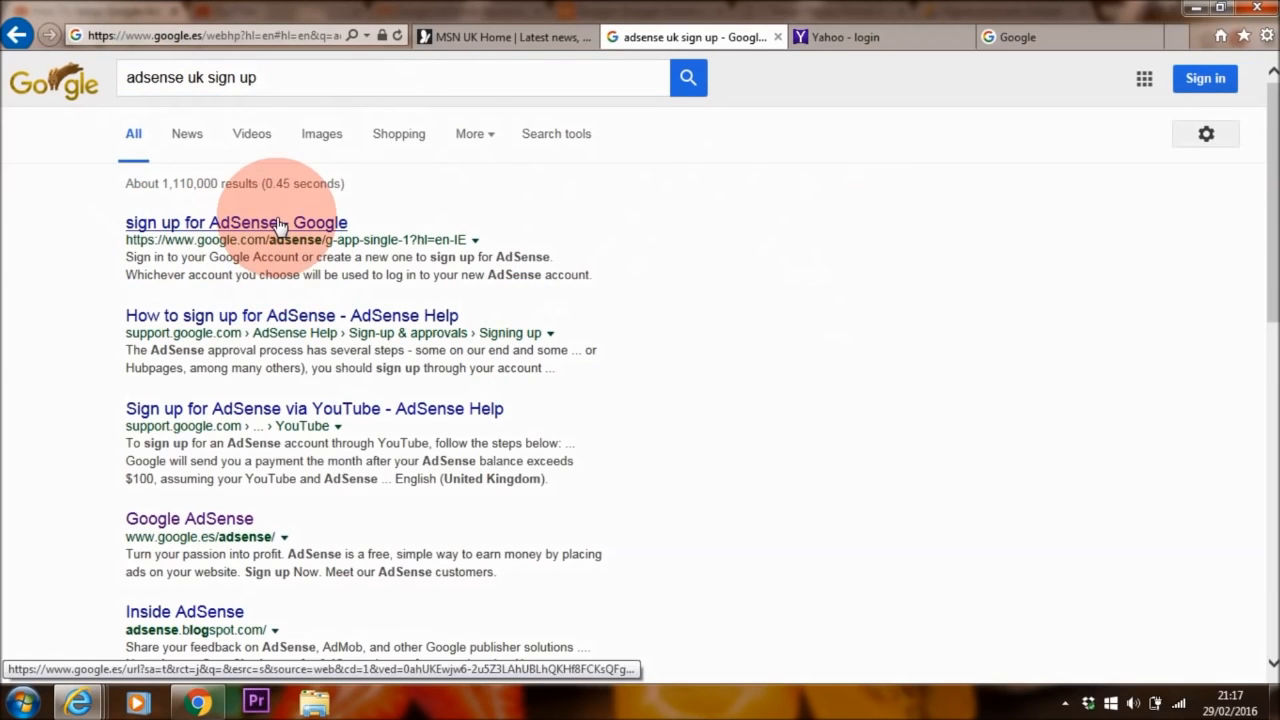
# Open the 'sign up for AdSense' result and choose to create a new Google account
pyautogui.click(280, 226)
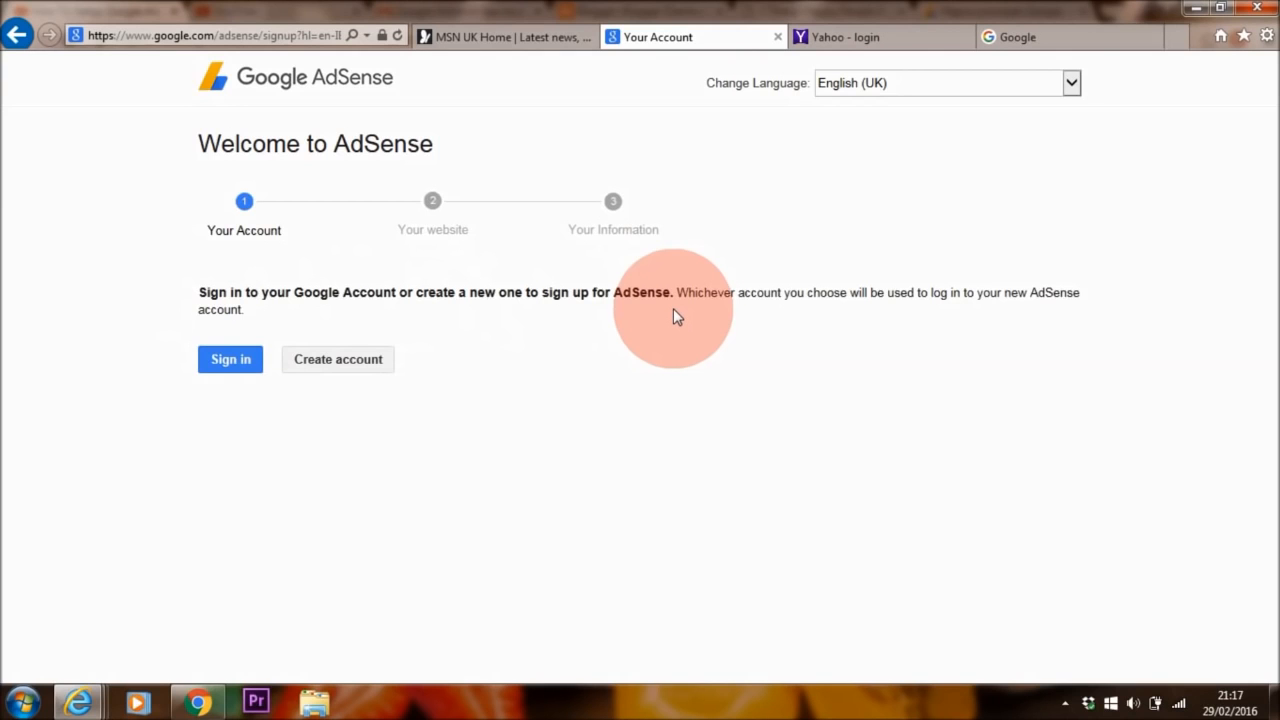
pyautogui.click(349, 362)
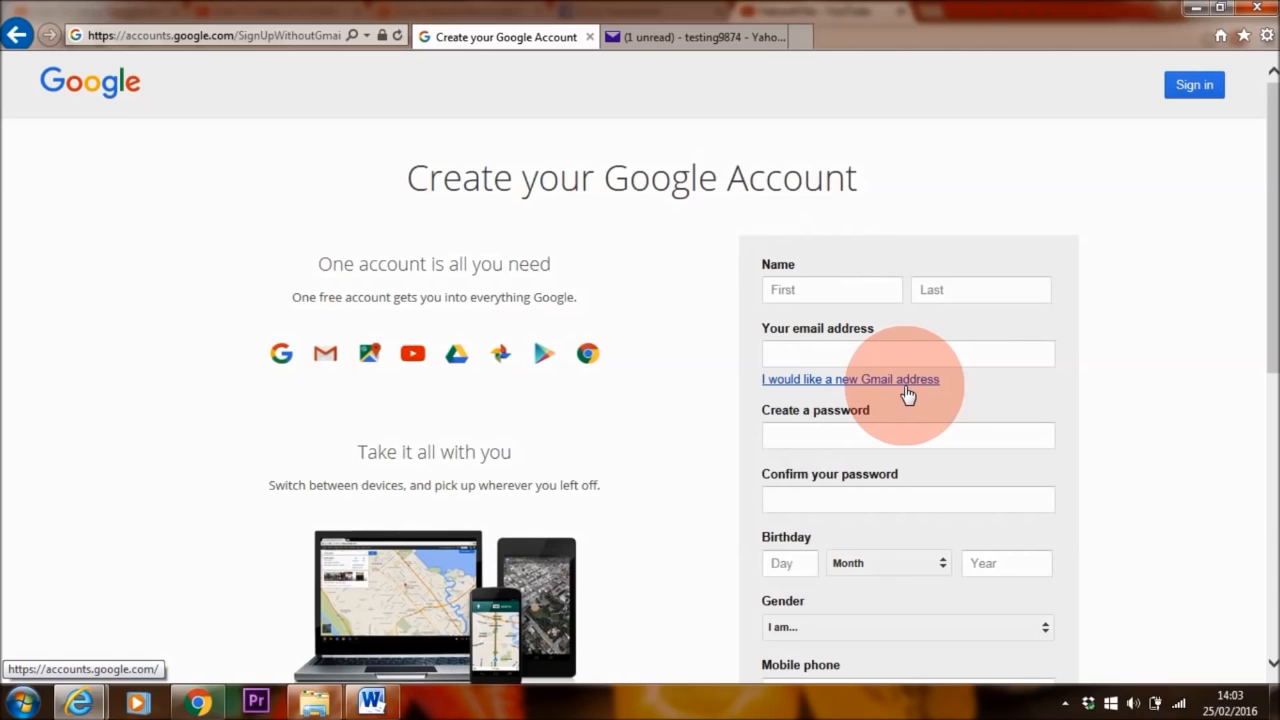
# Enter the first and last name, an existing Yahoo email address and a matching password
pyautogui.click(854, 290)
pyautogui.press('Tab')
pyautogui.press('Tab')
pyautogui.click(891, 435)
pyautogui.write('•••••••••••')
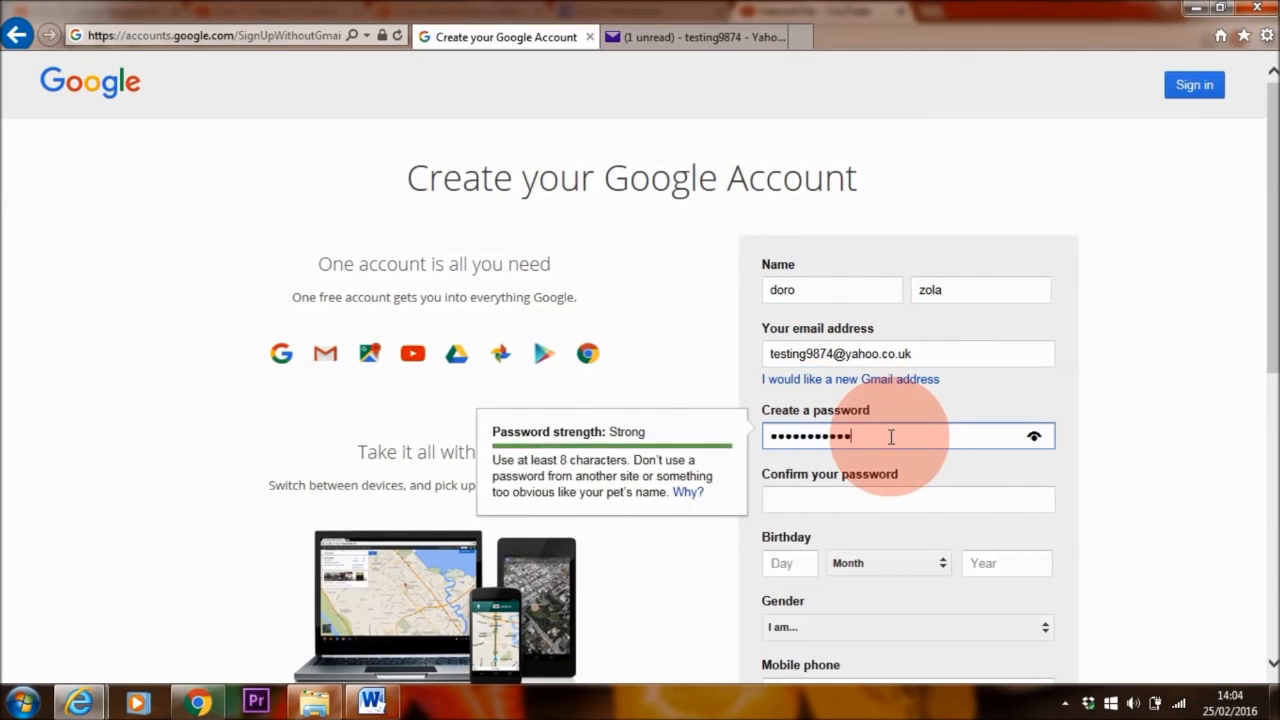
pyautogui.click(891, 500)
pyautogui.write('•••••••••••')
pyautogui.moveTo(891, 500); pyautogui.dragTo(703, 521)
pyautogui.write('•••••••••••')
pyautogui.moveTo(860, 436); pyautogui.dragTo(717, 454)
pyautogui.write('•••••••••••')
pyautogui.click(817, 496)
pyautogui.write('•••••••••••')
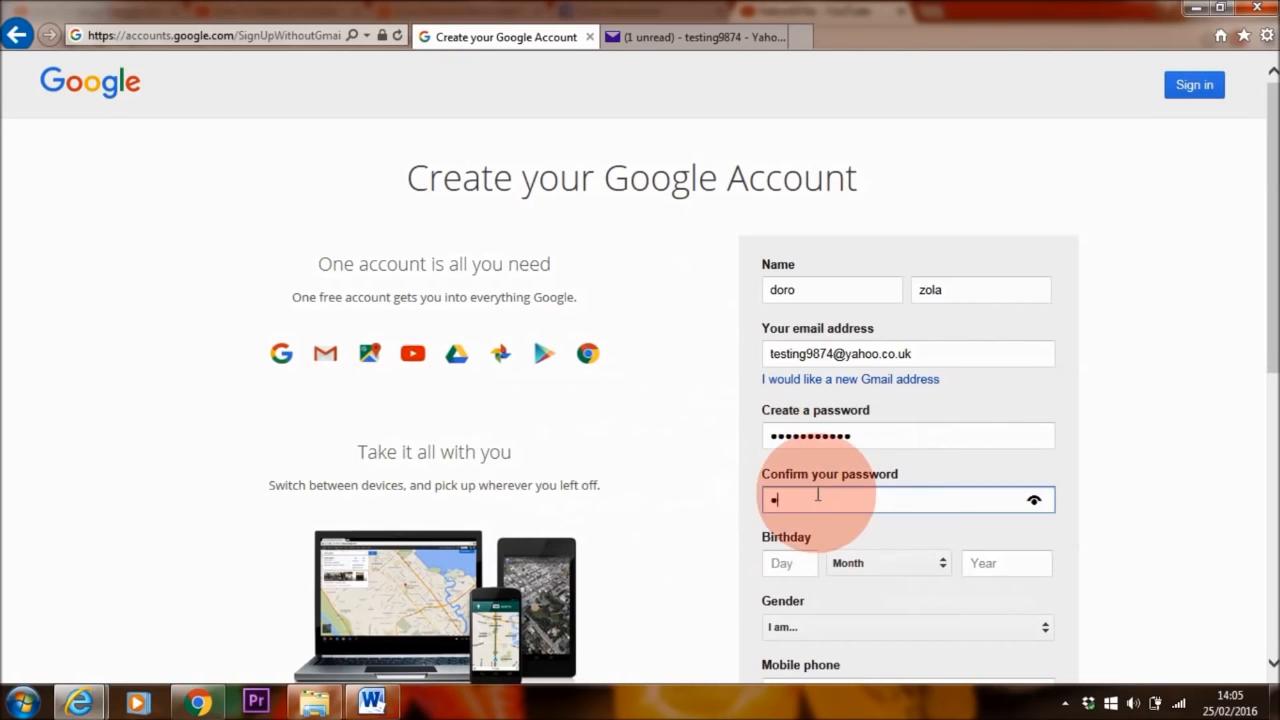
pyautogui.click(786, 563)
pyautogui.write('27')
pyautogui.click(986, 558)
pyautogui.write('1983')
pyautogui.scroll(-2, 986, 554)
pyautogui.click(906, 432)
pyautogui.click(840, 465)
pyautogui.click(841, 503)
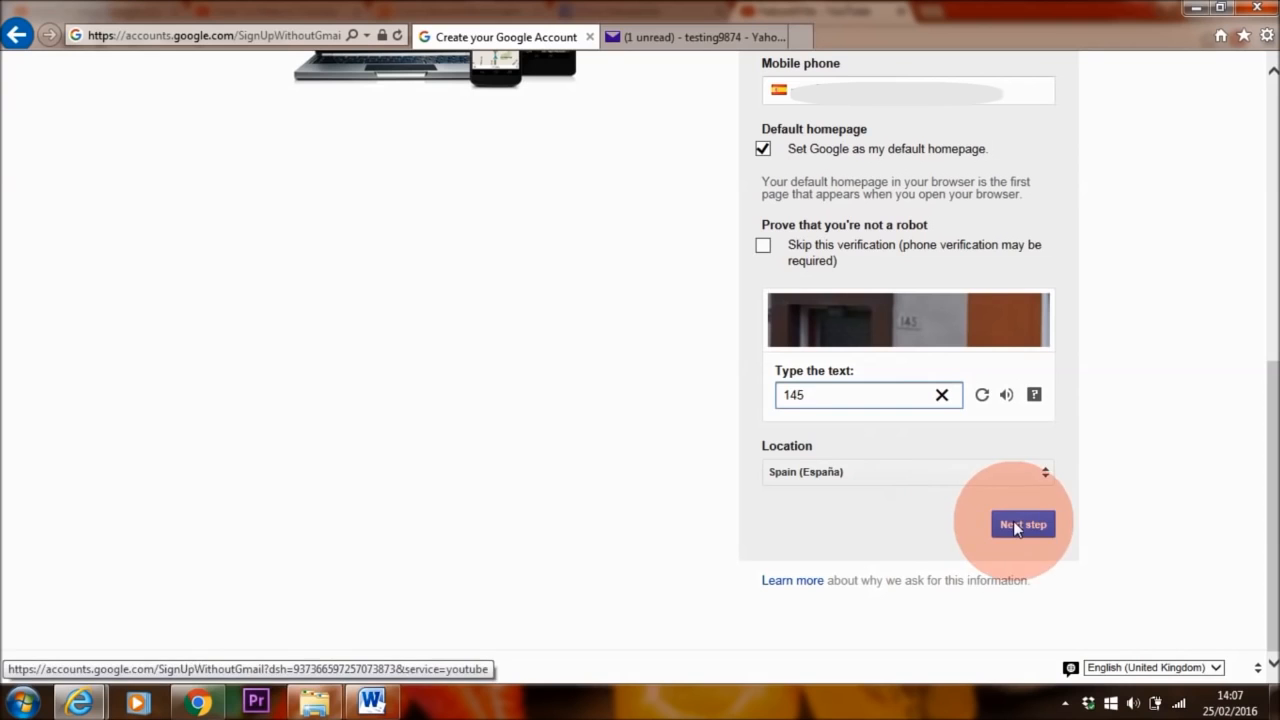
pyautogui.click(1037, 532)
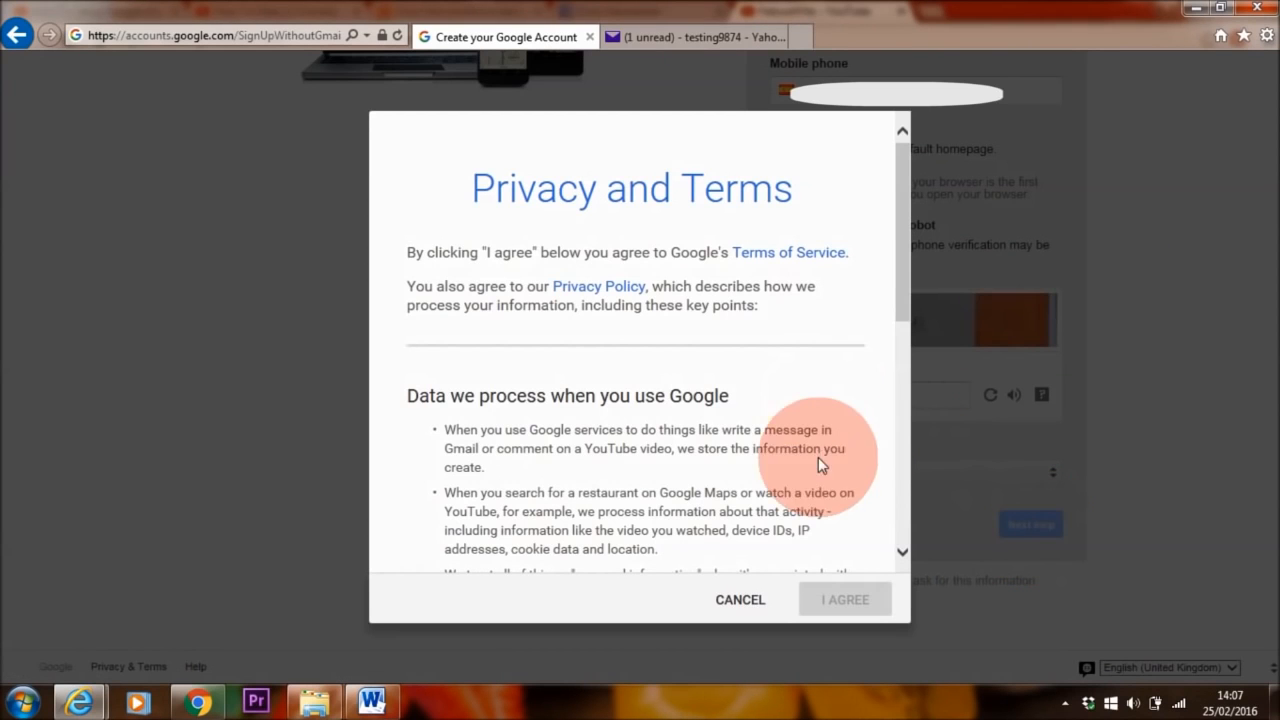
# Accept Google's privacy terms and verify the email address through the Yahoo account
pyautogui.moveTo(897, 236); pyautogui.dragTo(903, 482)
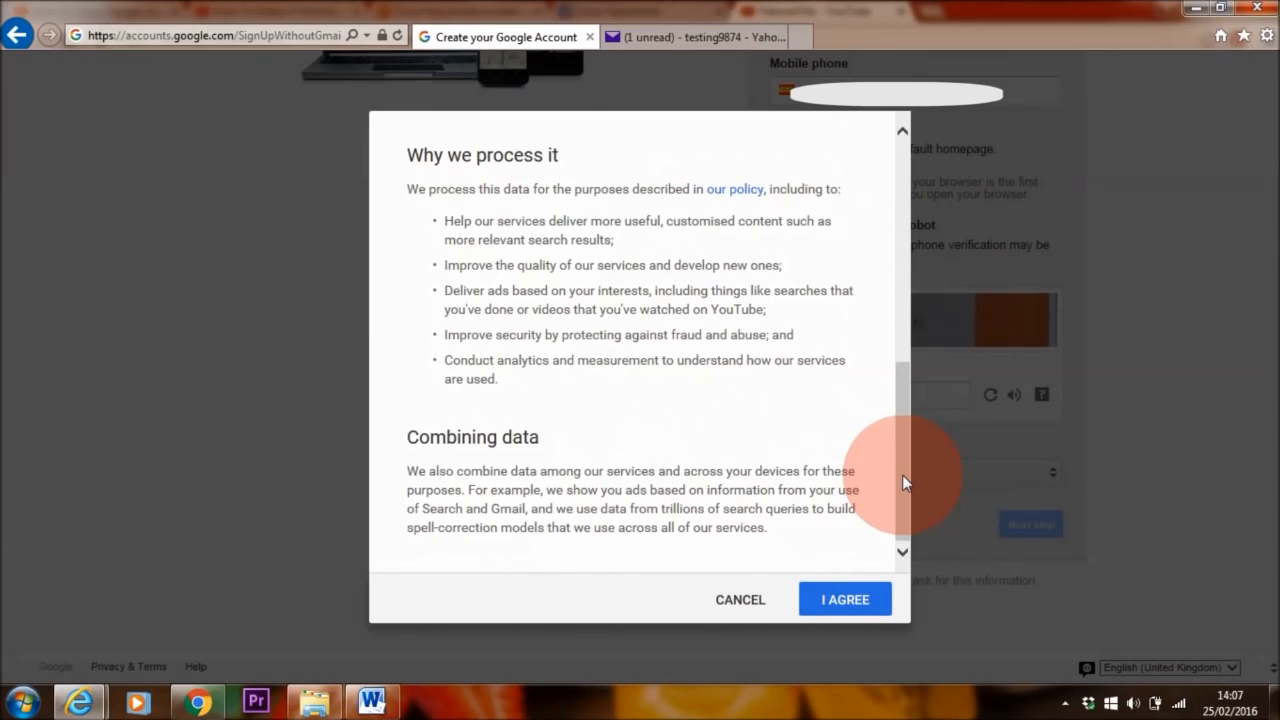
pyautogui.click(829, 601)
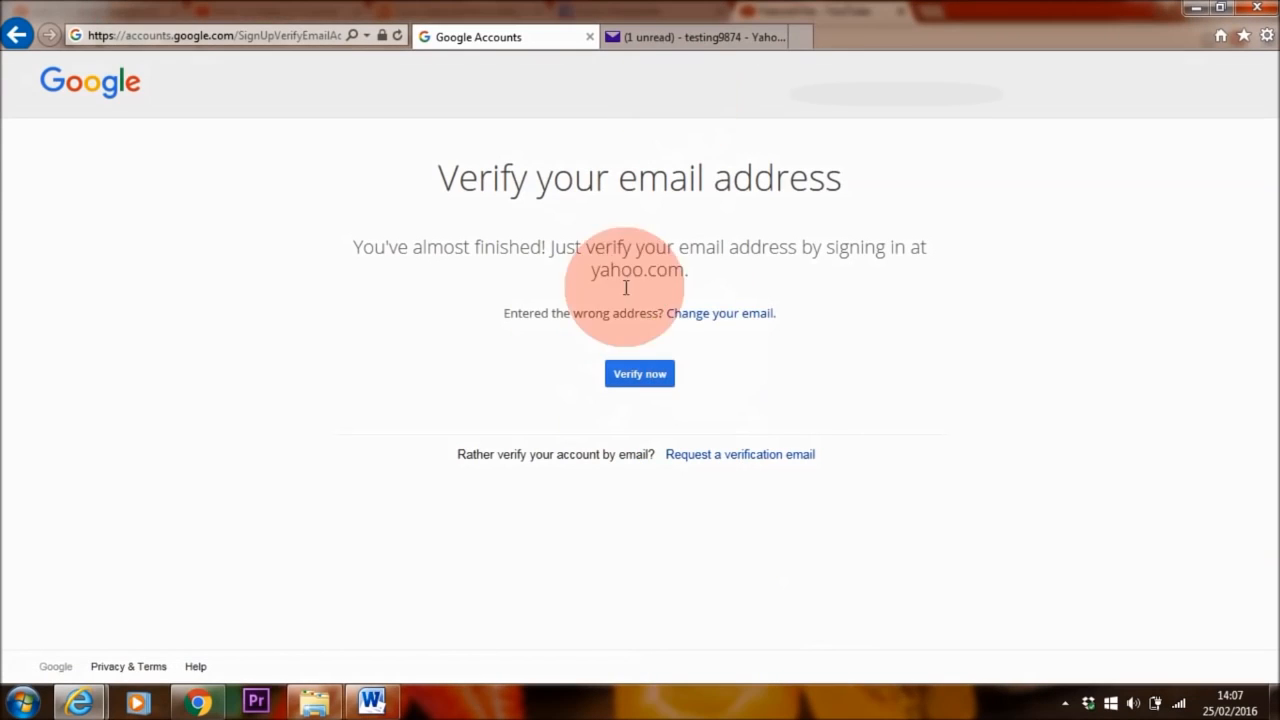
pyautogui.click(638, 373)
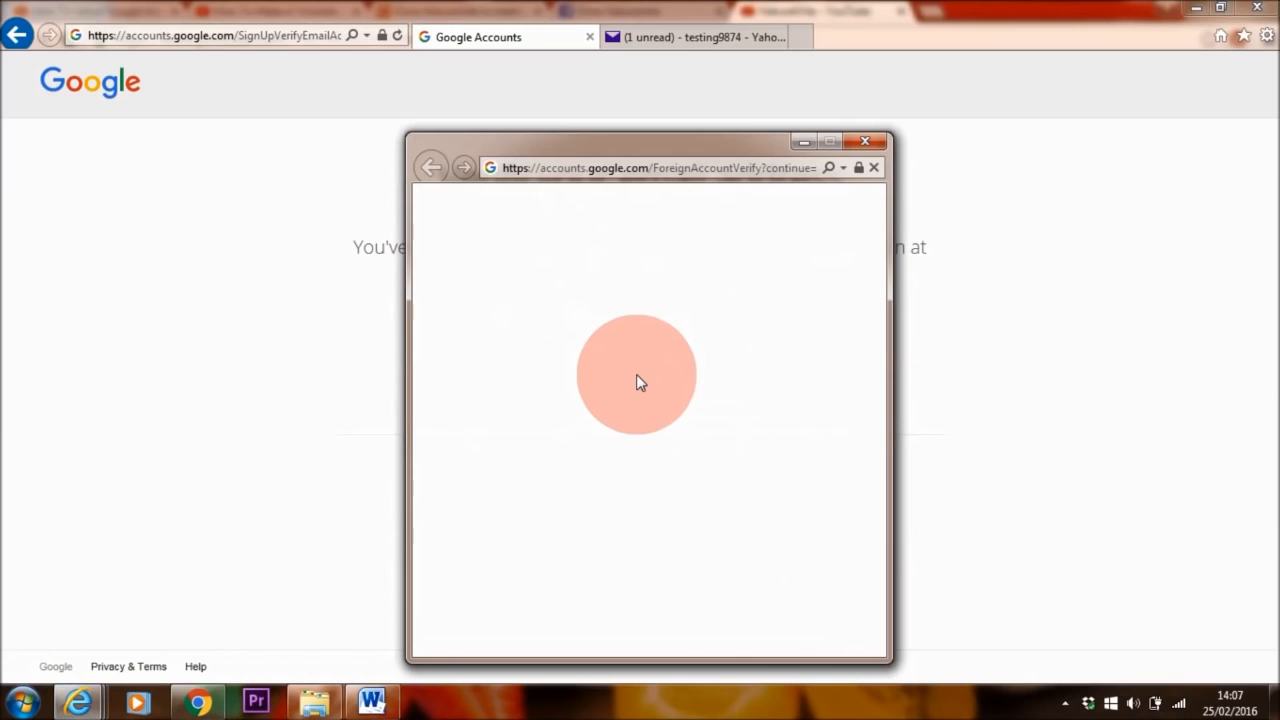
pyautogui.click(650, 410)
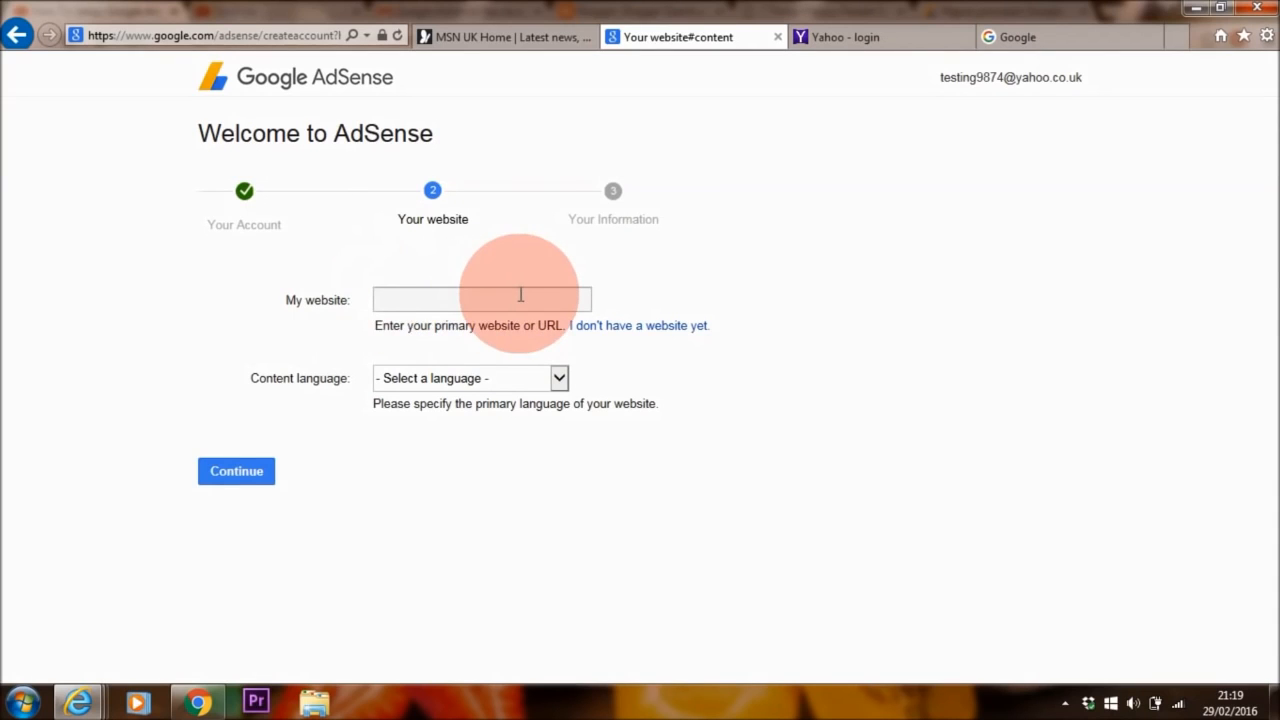
pyautogui.click(421, 300)
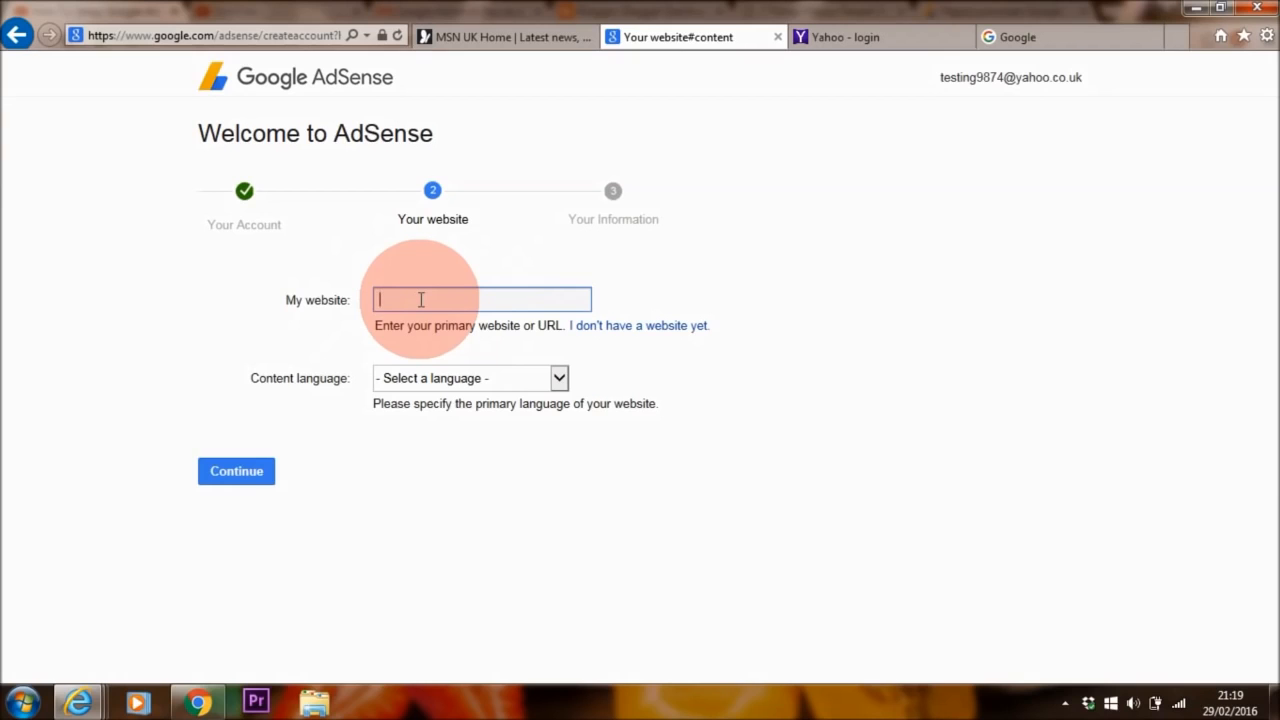
pyautogui.write('www.youtube.com/youtubename')
pyautogui.moveTo(557, 300); pyautogui.dragTo(393, 302)
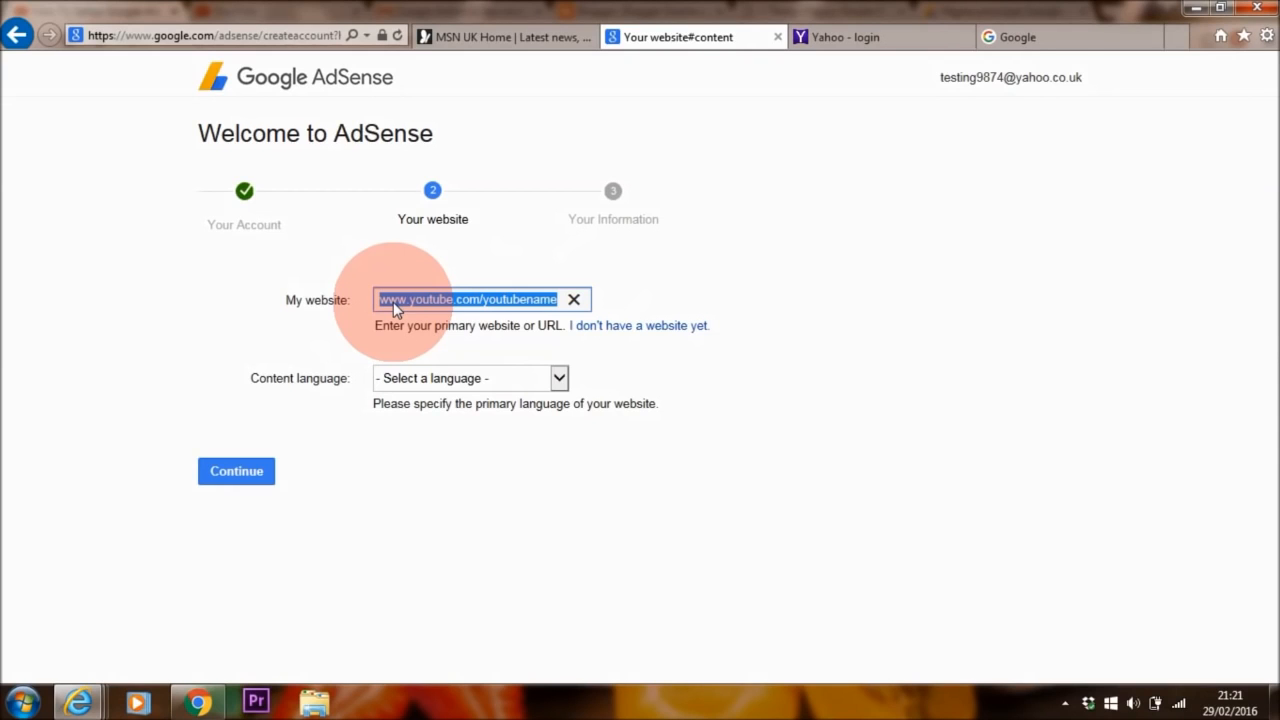
pyautogui.write('www.malorahola.net')
pyautogui.click(559, 379)
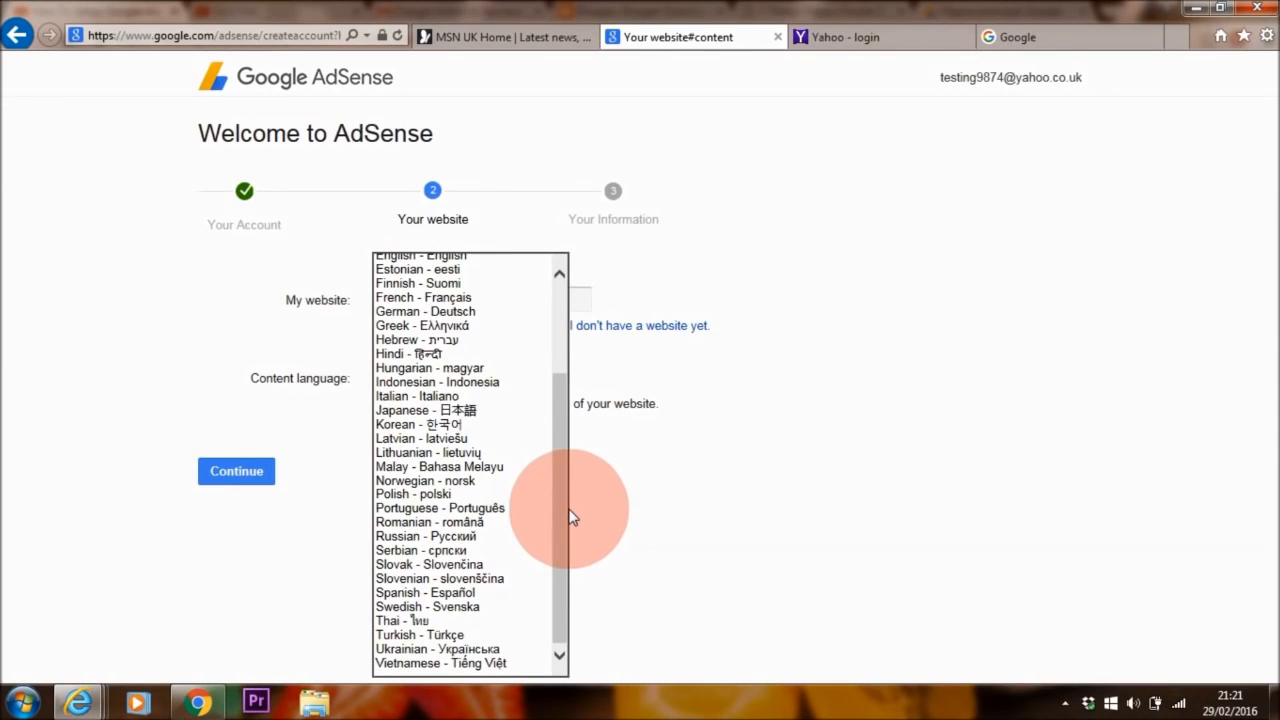
pyautogui.moveTo(570, 516); pyautogui.dragTo(567, 459)
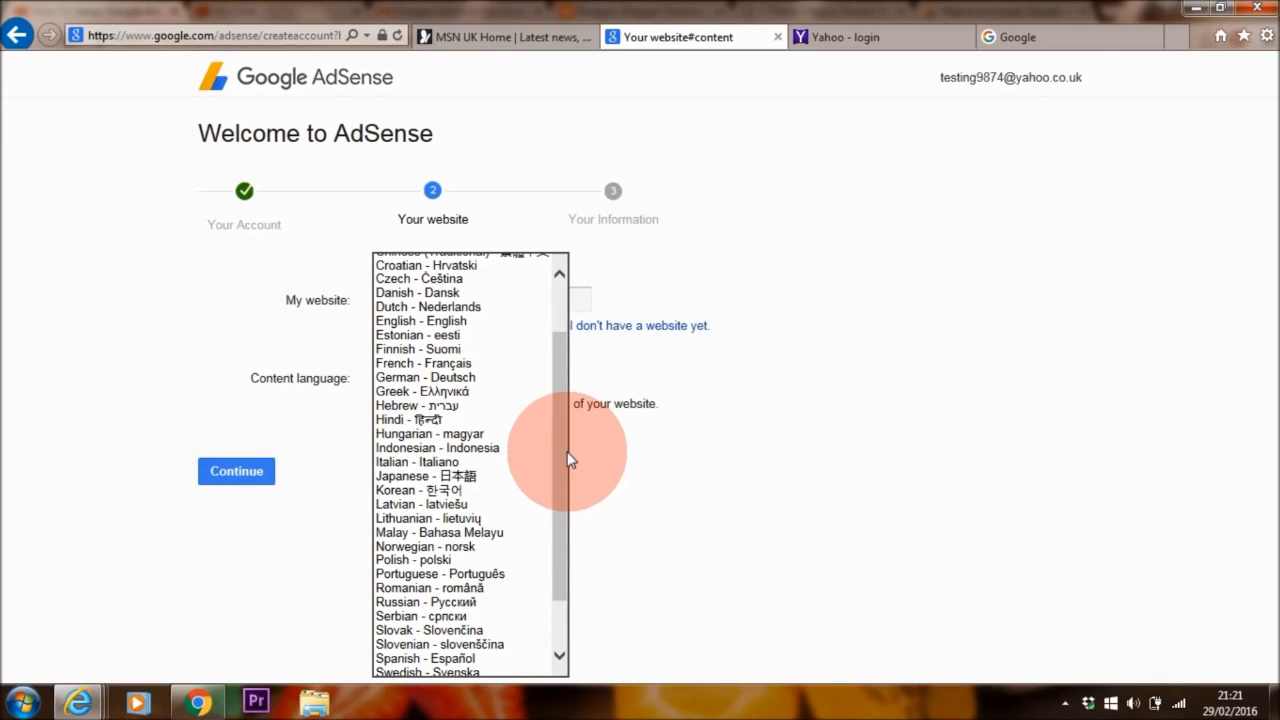
pyautogui.moveTo(567, 451); pyautogui.dragTo(567, 435)
pyautogui.click(486, 357)
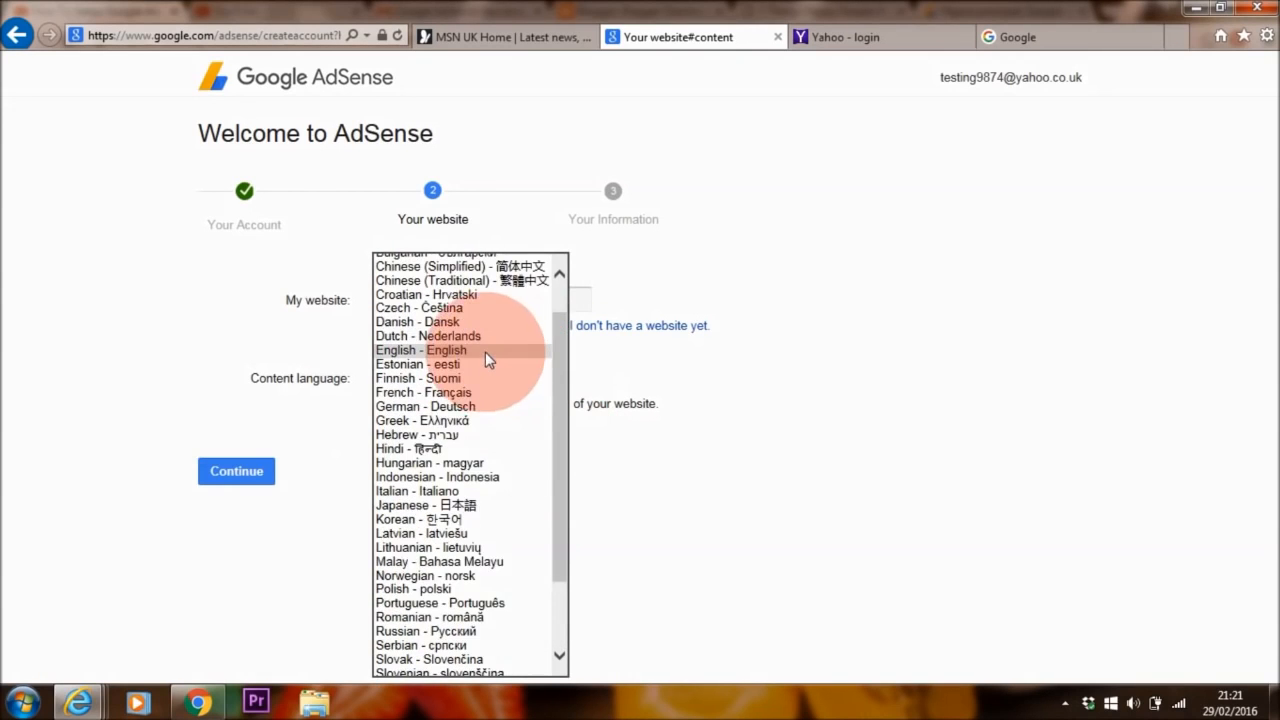
pyautogui.click(248, 470)
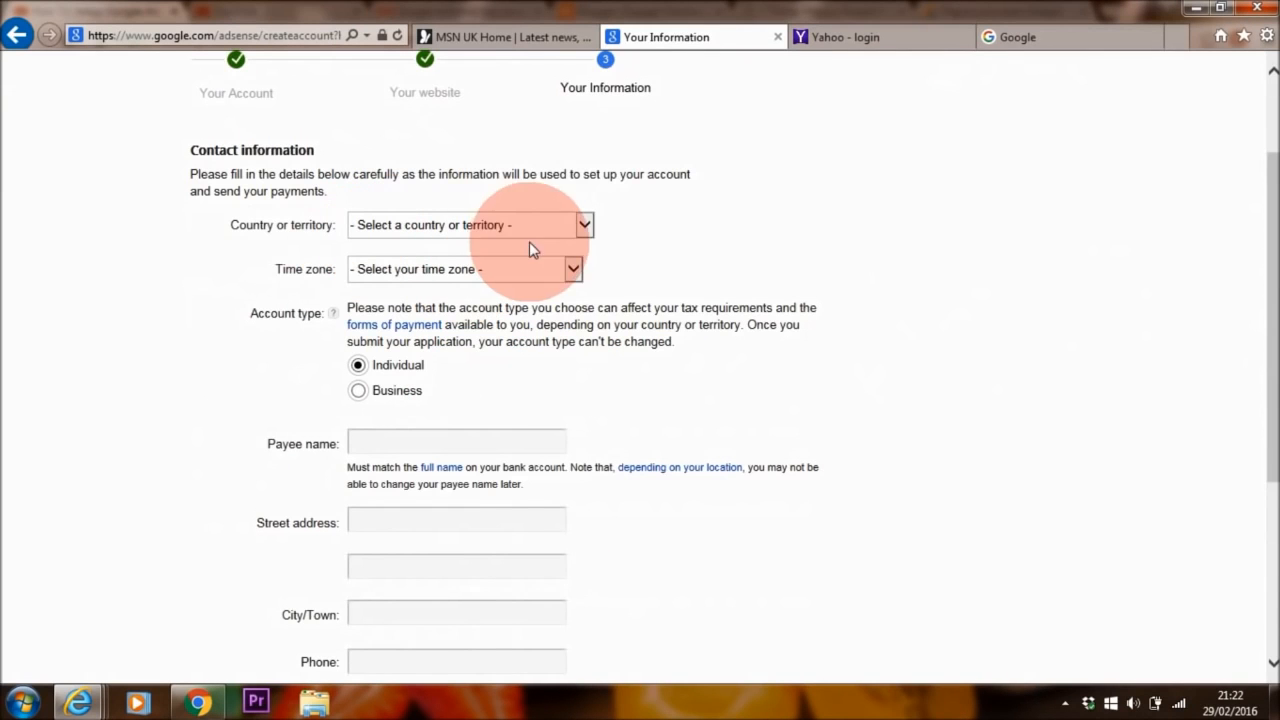
# Set the country to United Kingdom and look over the payee name, address and phone fields
pyautogui.click(587, 226)
pyautogui.moveTo(586, 263); pyautogui.dragTo(585, 578)
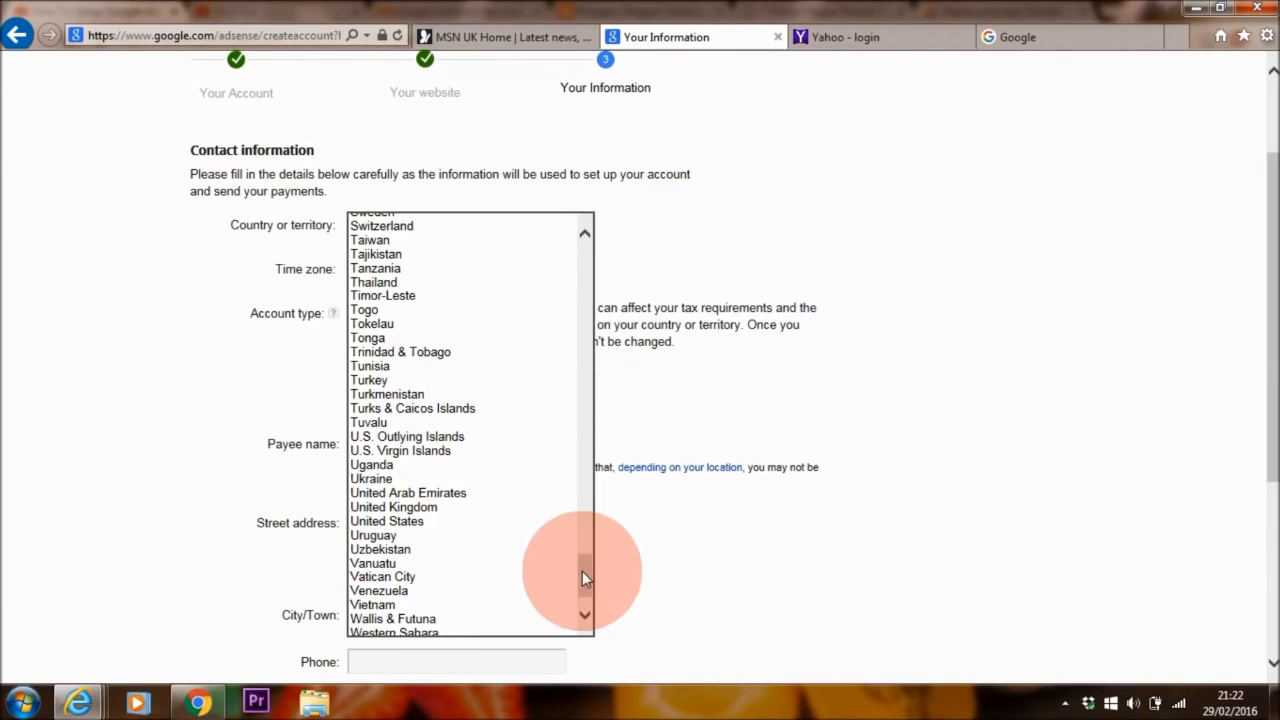
pyautogui.click(447, 508)
pyautogui.scroll(-1, 440, 340)
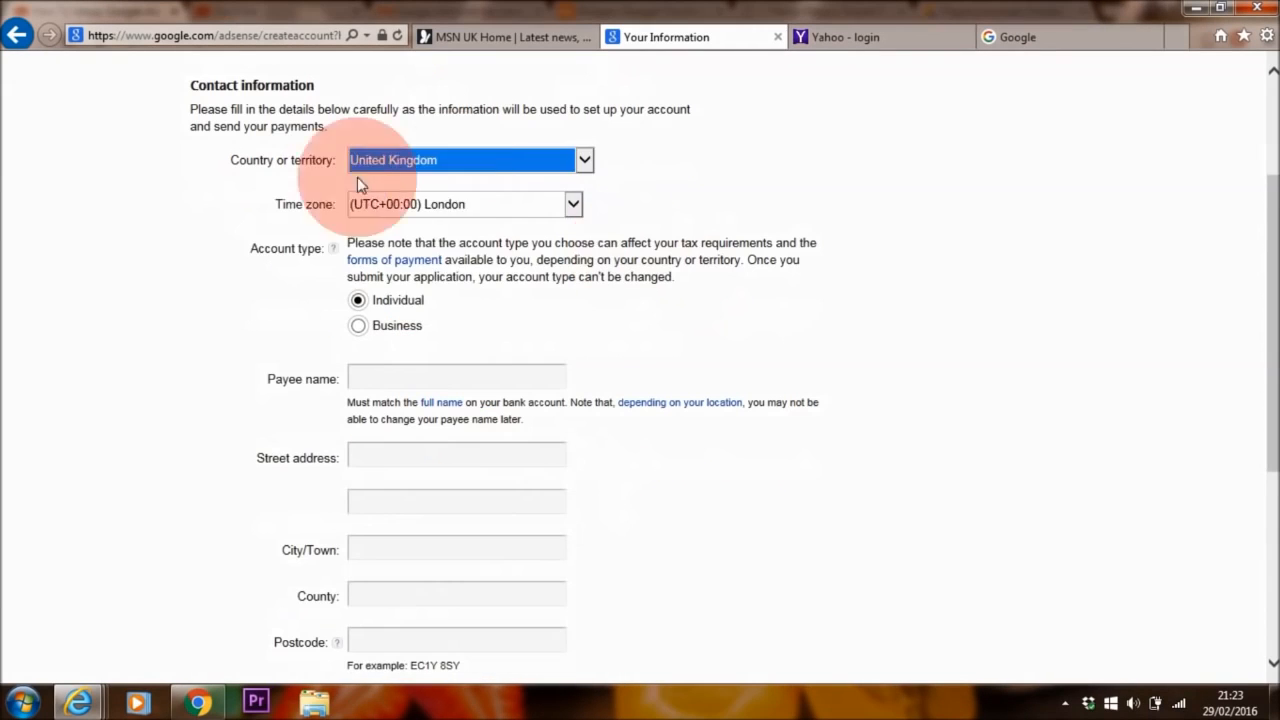
pyautogui.scroll(-1, 1257, 300)
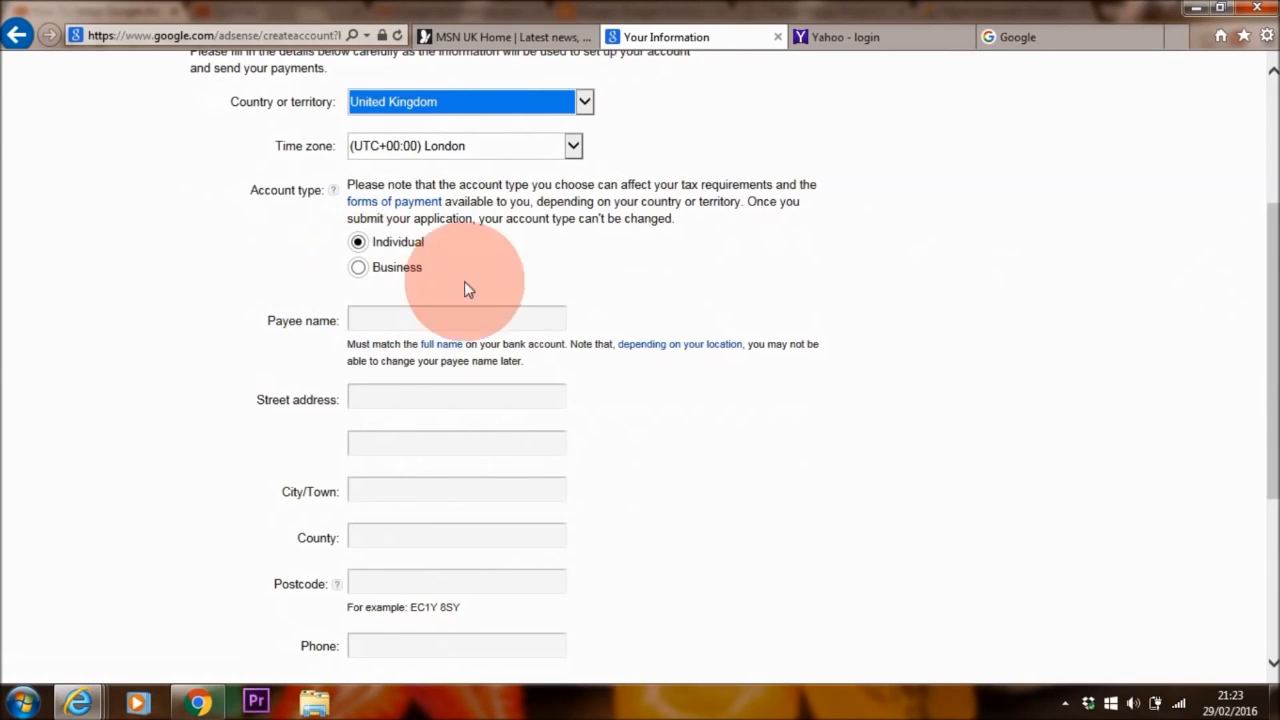
pyautogui.click(355, 316)
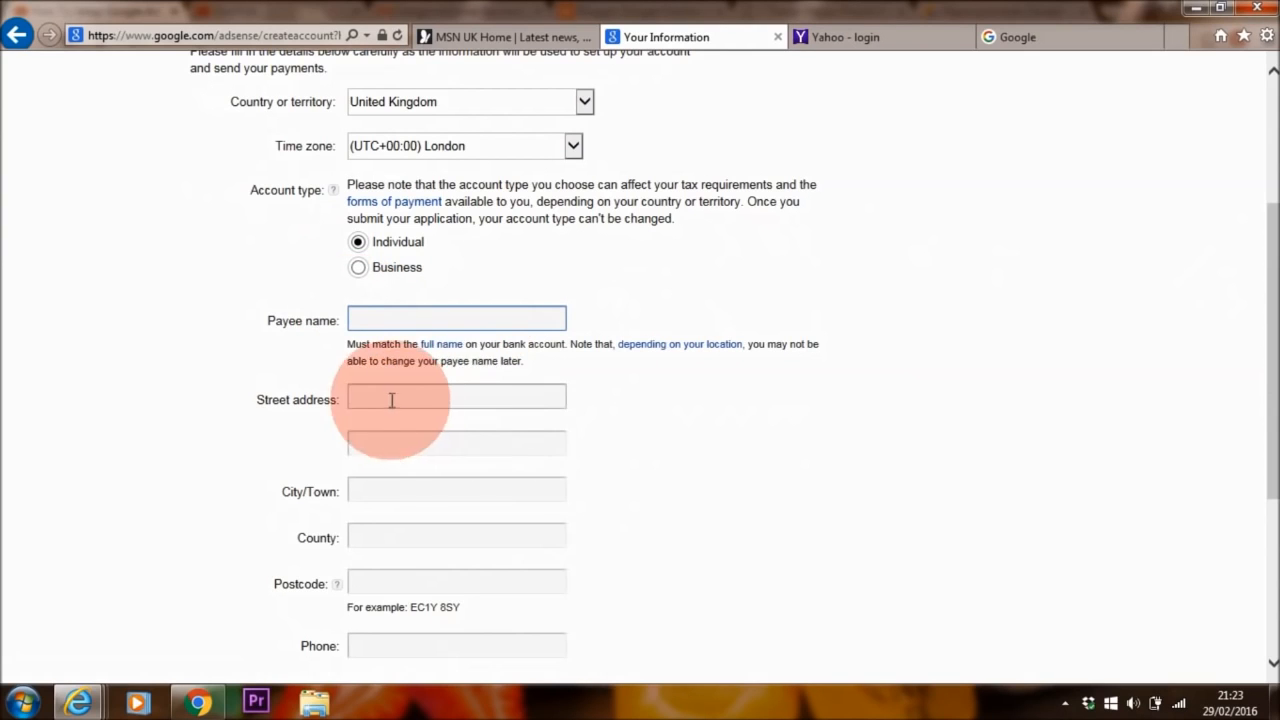
pyautogui.scroll(-2, 1257, 390)
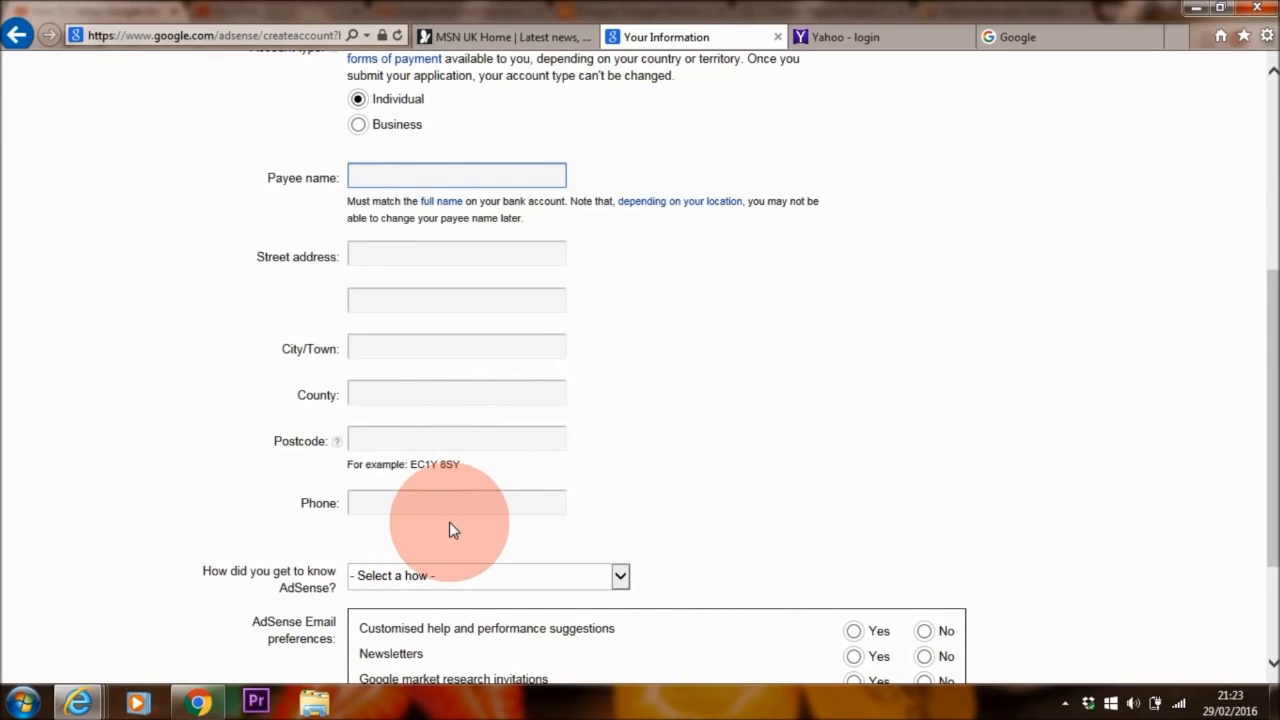
pyautogui.scroll(-3, 1229, 529)
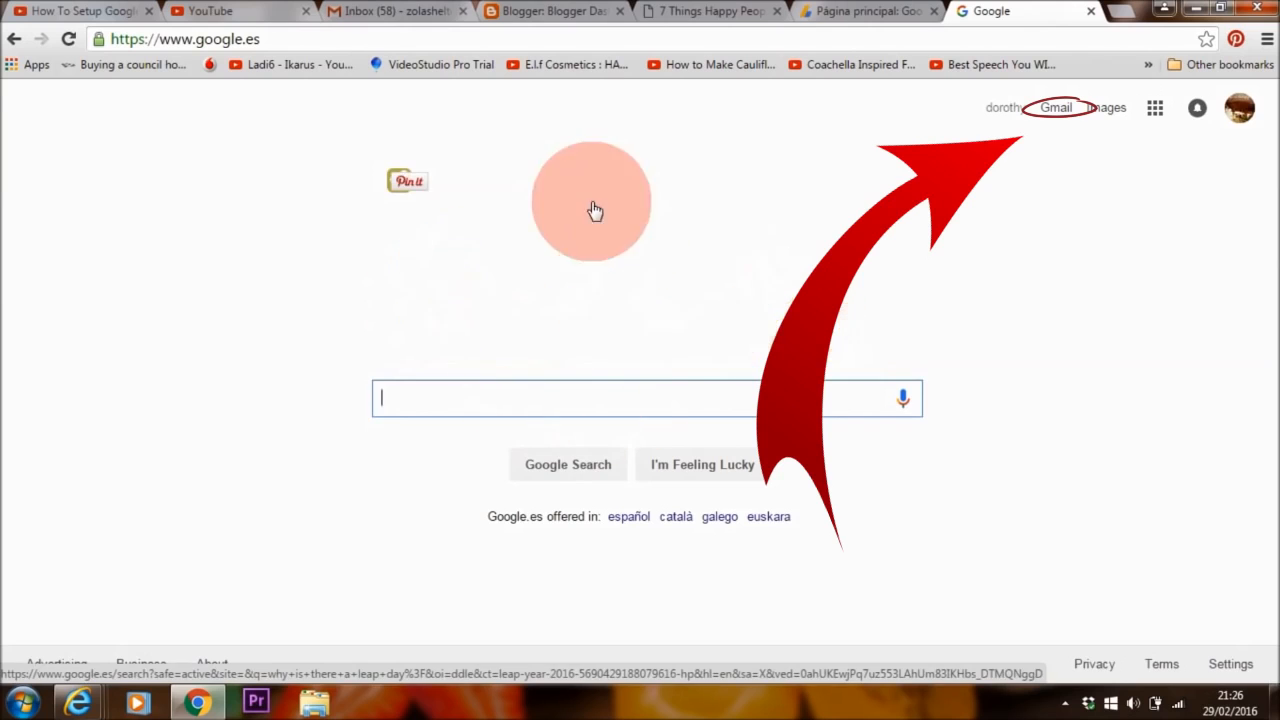
# Open the AdSense application-reviewed email in Gmail and follow Get started now into AdSense
pyautogui.click(1058, 108)
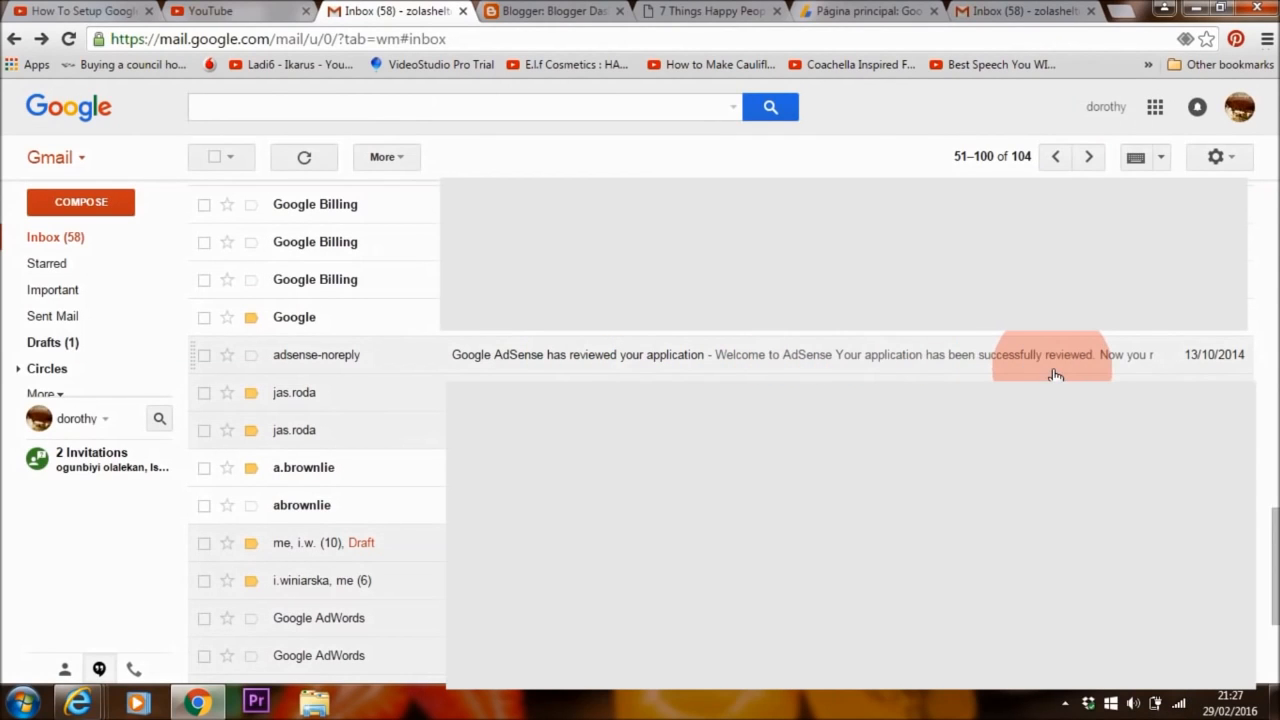
pyautogui.click(787, 360)
pyautogui.scroll(-2, 787, 360)
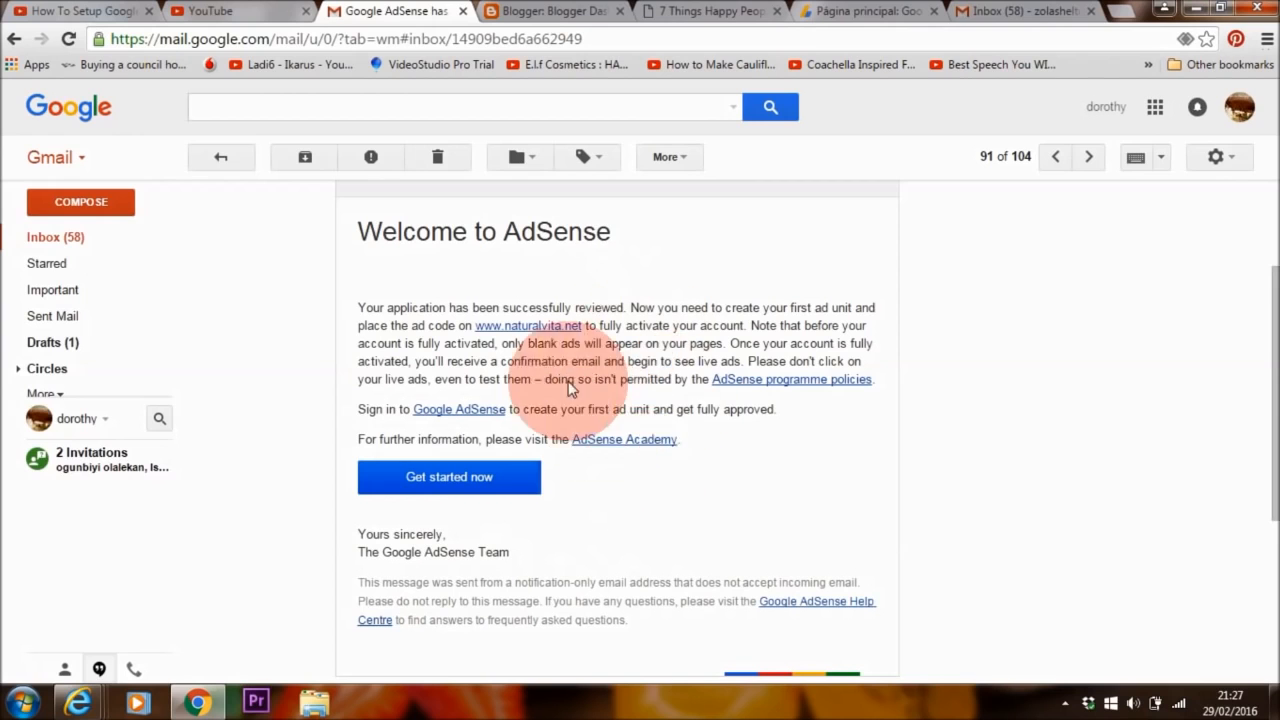
pyautogui.click(482, 490)
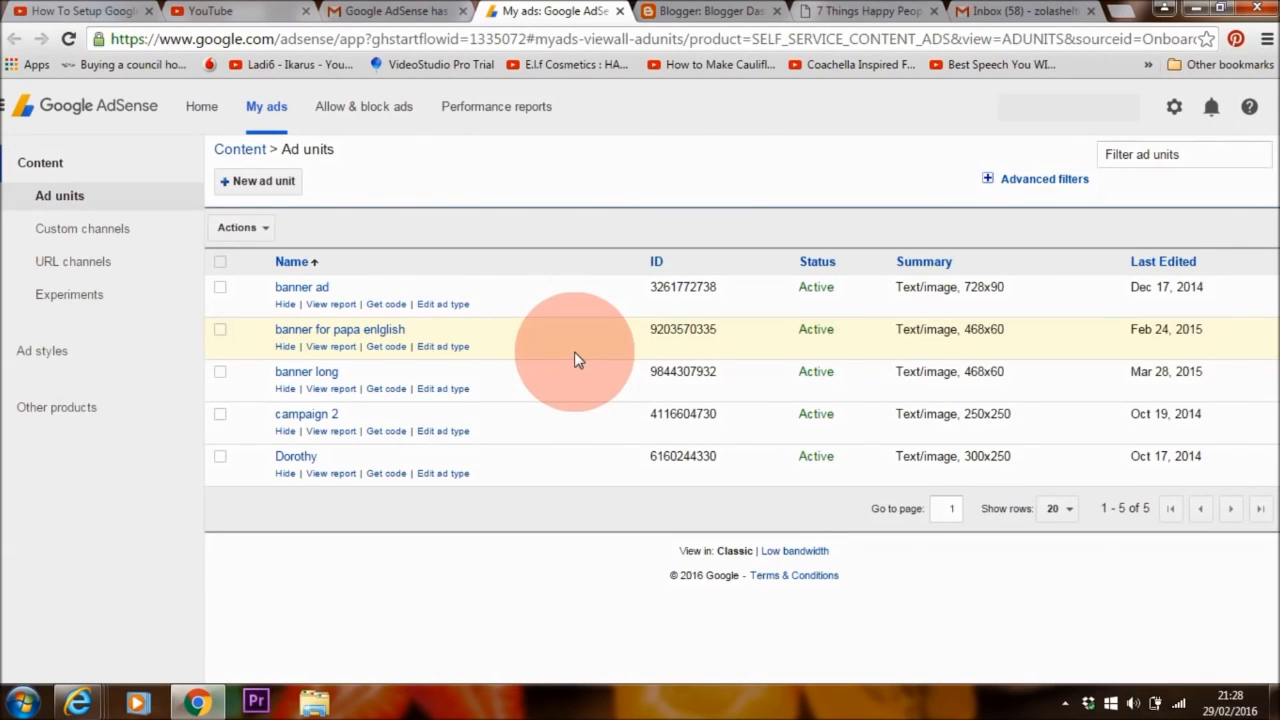
# Review the Home earnings overview, then go to My ads and start a new ad unit
pyautogui.click(197, 118)
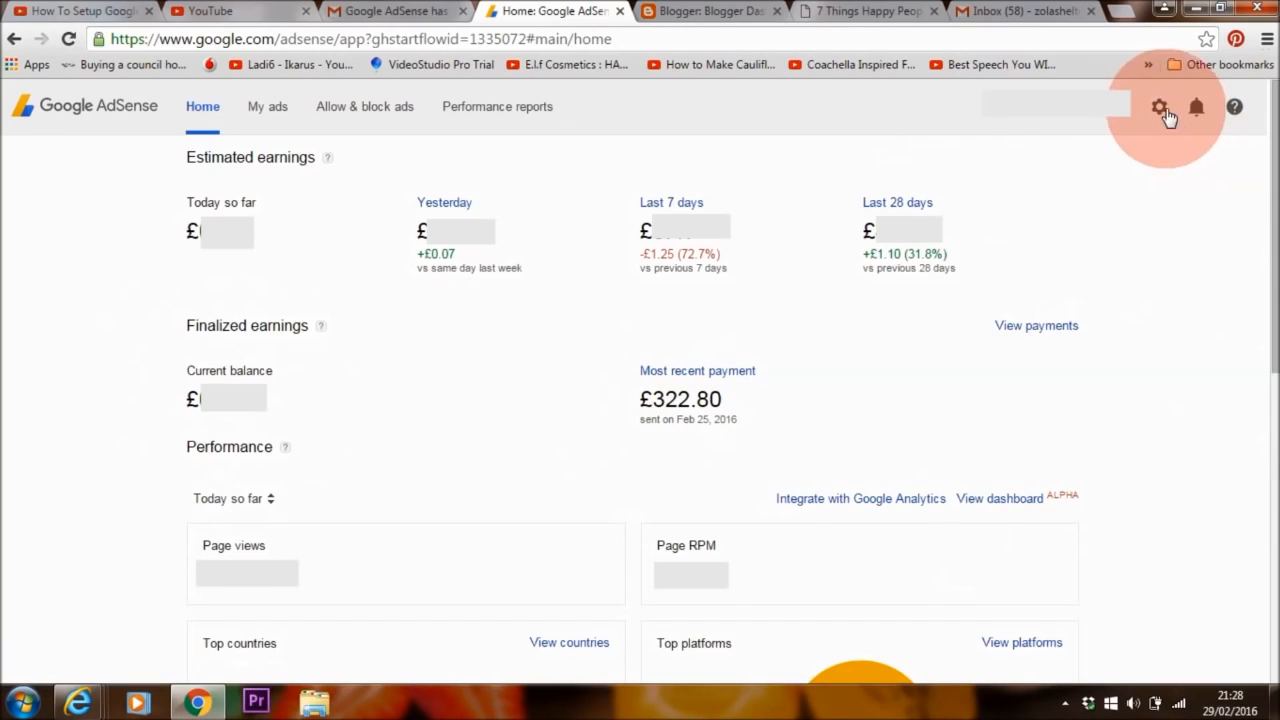
pyautogui.click(1159, 107)
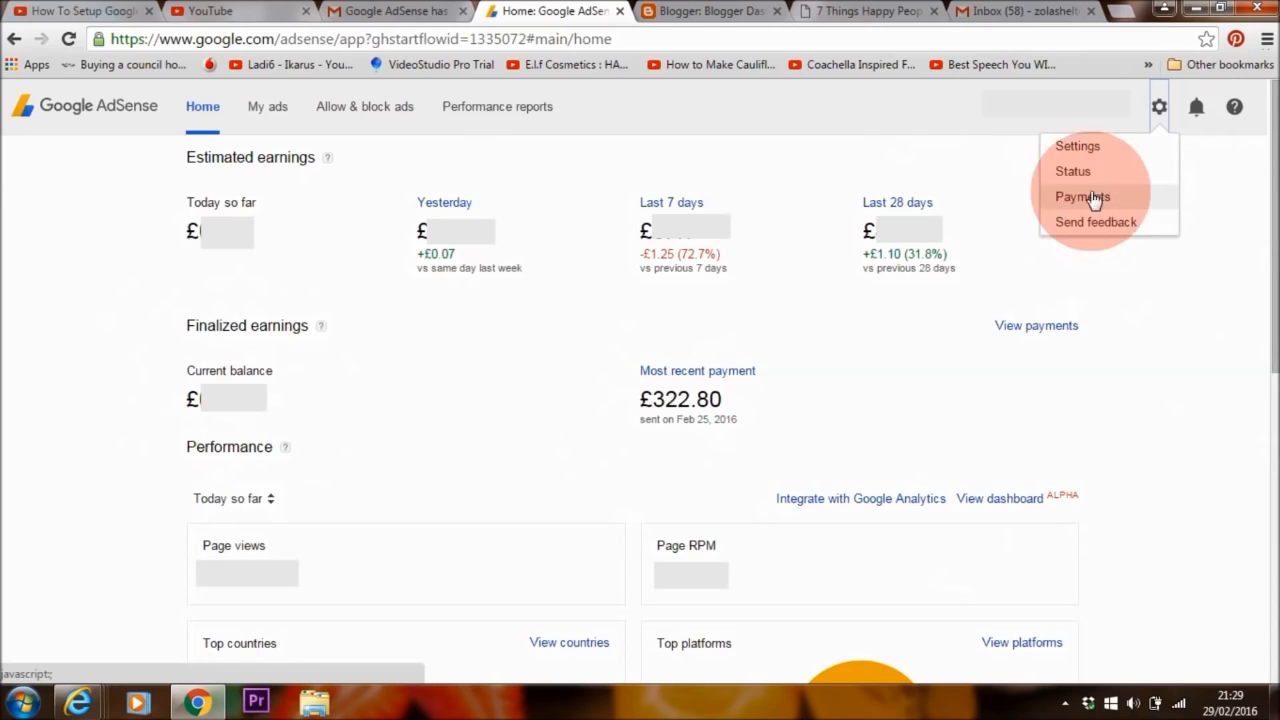
pyautogui.click(266, 113)
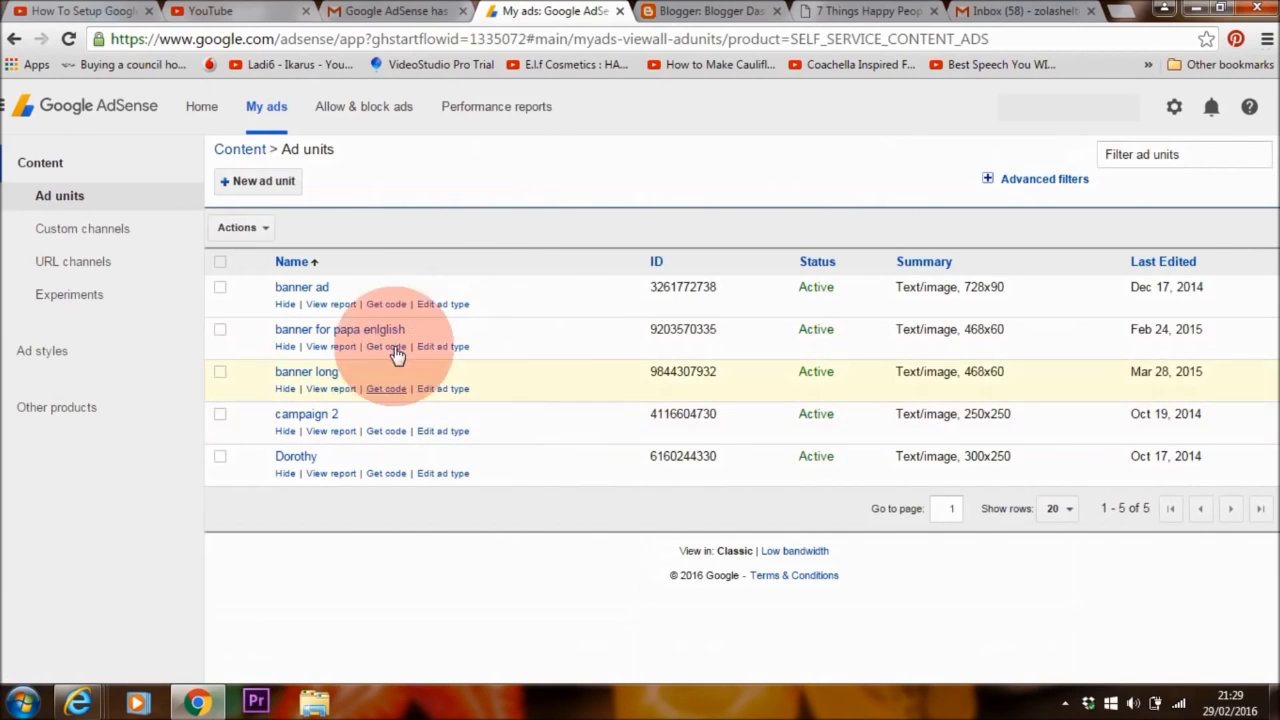
pyautogui.click(264, 182)
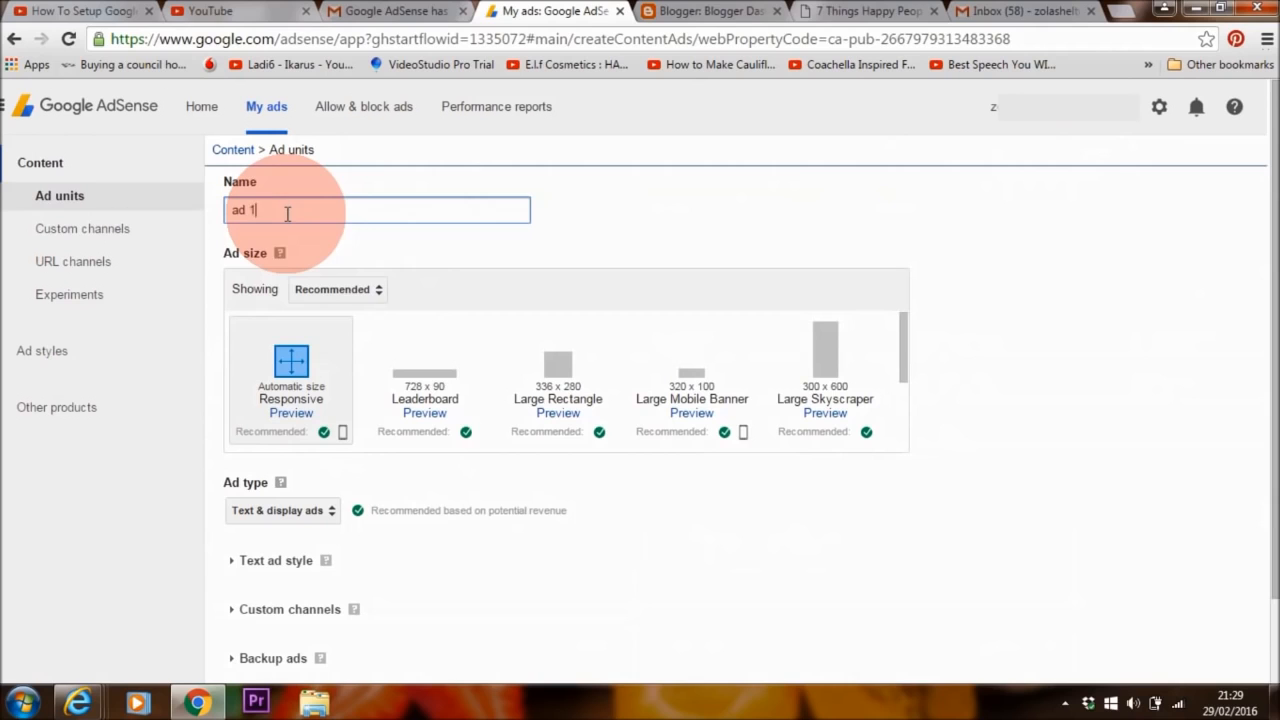
# Compare horizontal, vertical and rectangular sizes, settling on the 300 x 250 Medium Rectangle
pyautogui.click(338, 289)
pyautogui.click(383, 318)
pyautogui.click(860, 365)
pyautogui.click(425, 398)
pyautogui.click(385, 290)
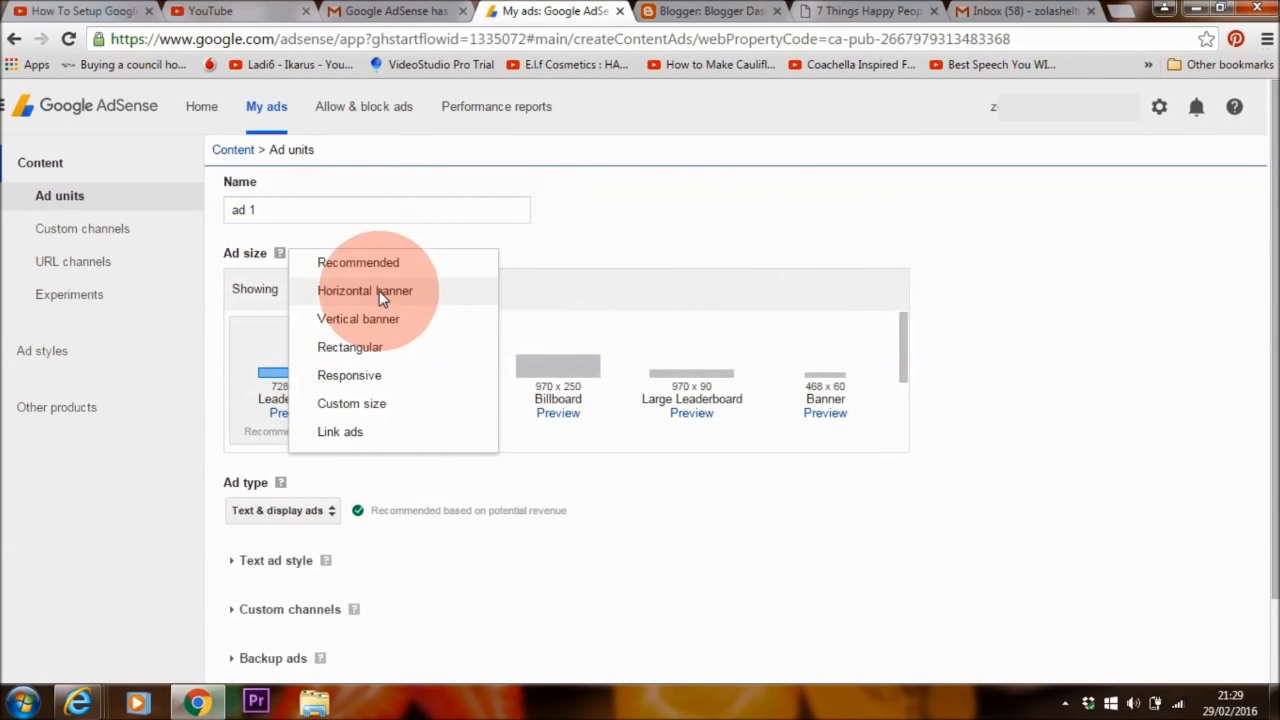
pyautogui.click(348, 317)
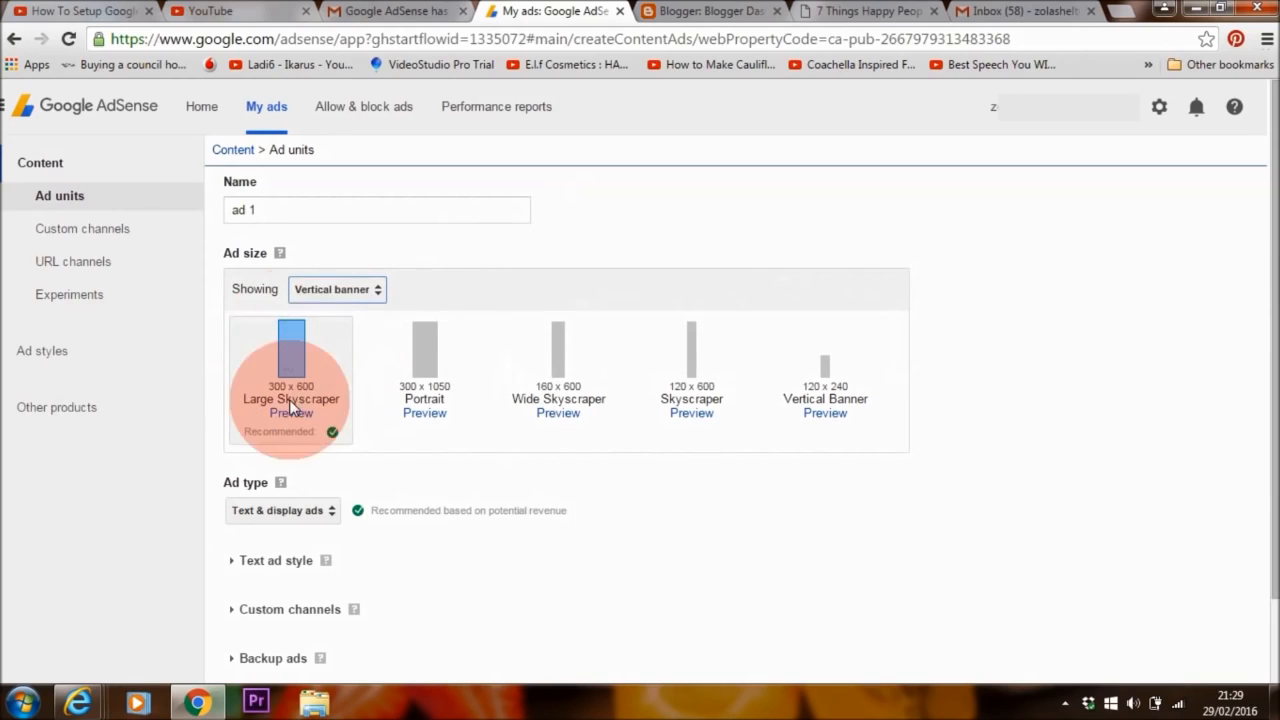
pyautogui.click(337, 290)
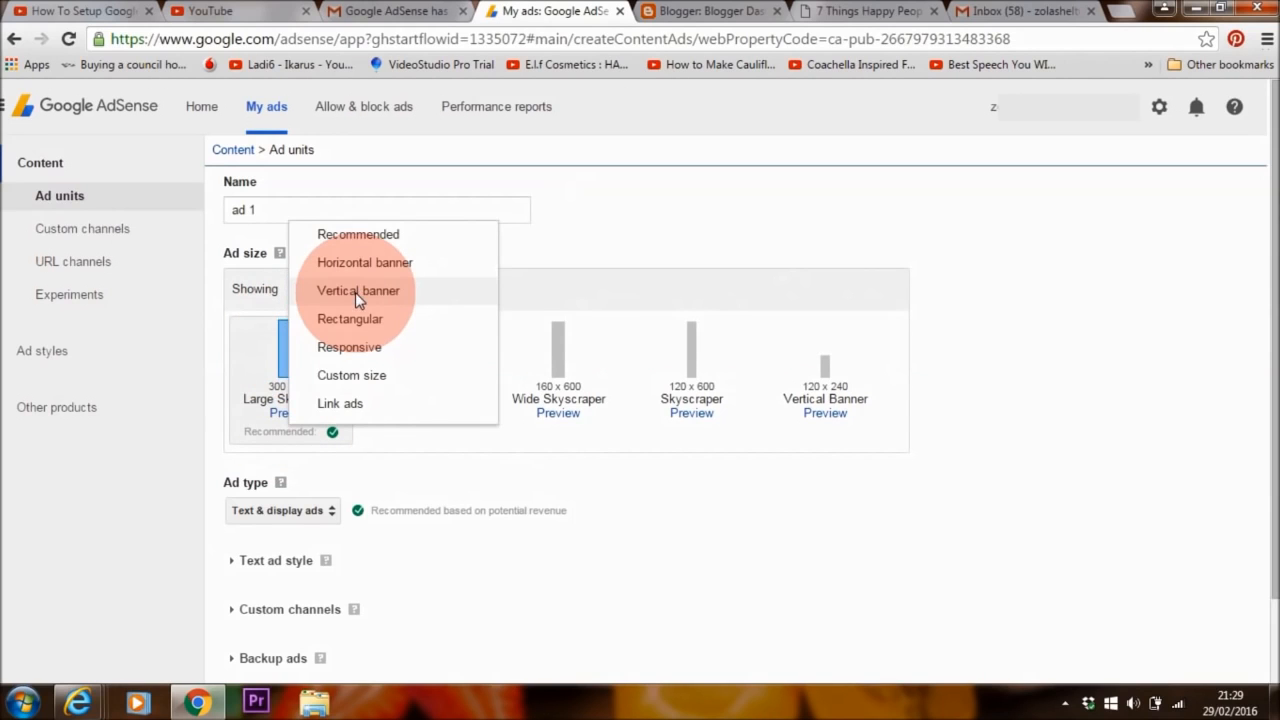
pyautogui.click(352, 320)
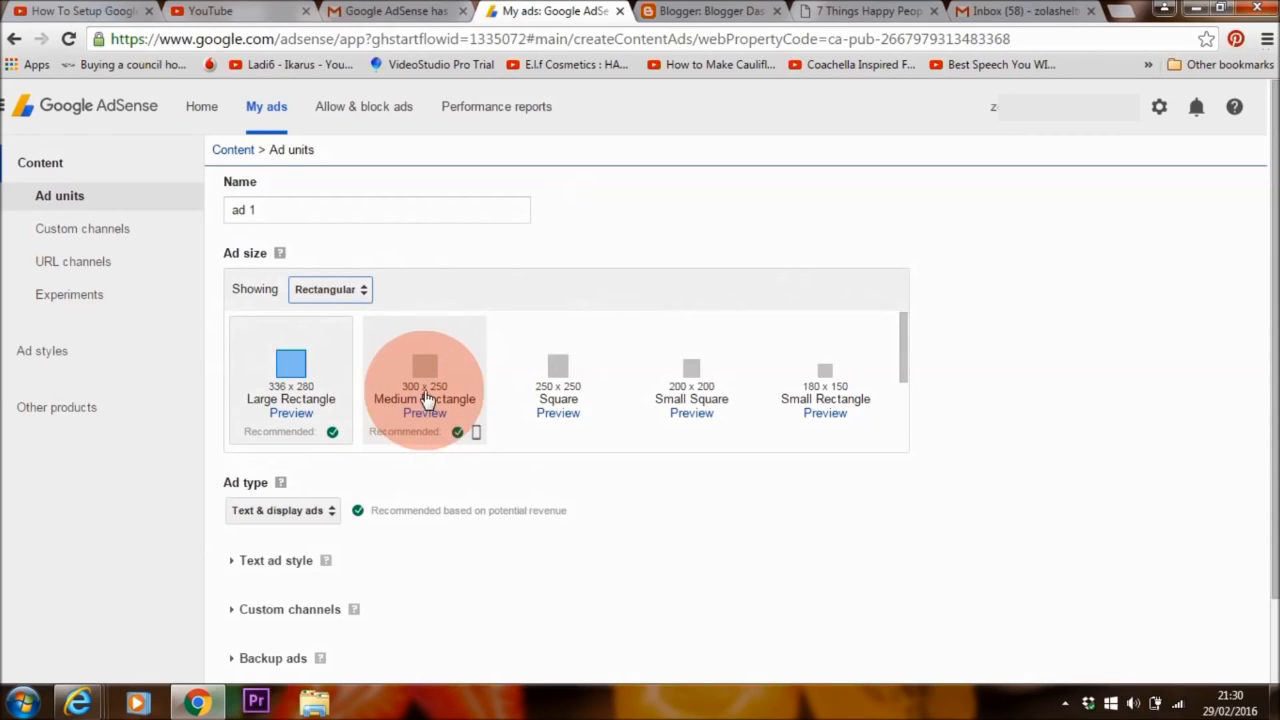
pyautogui.click(424, 390)
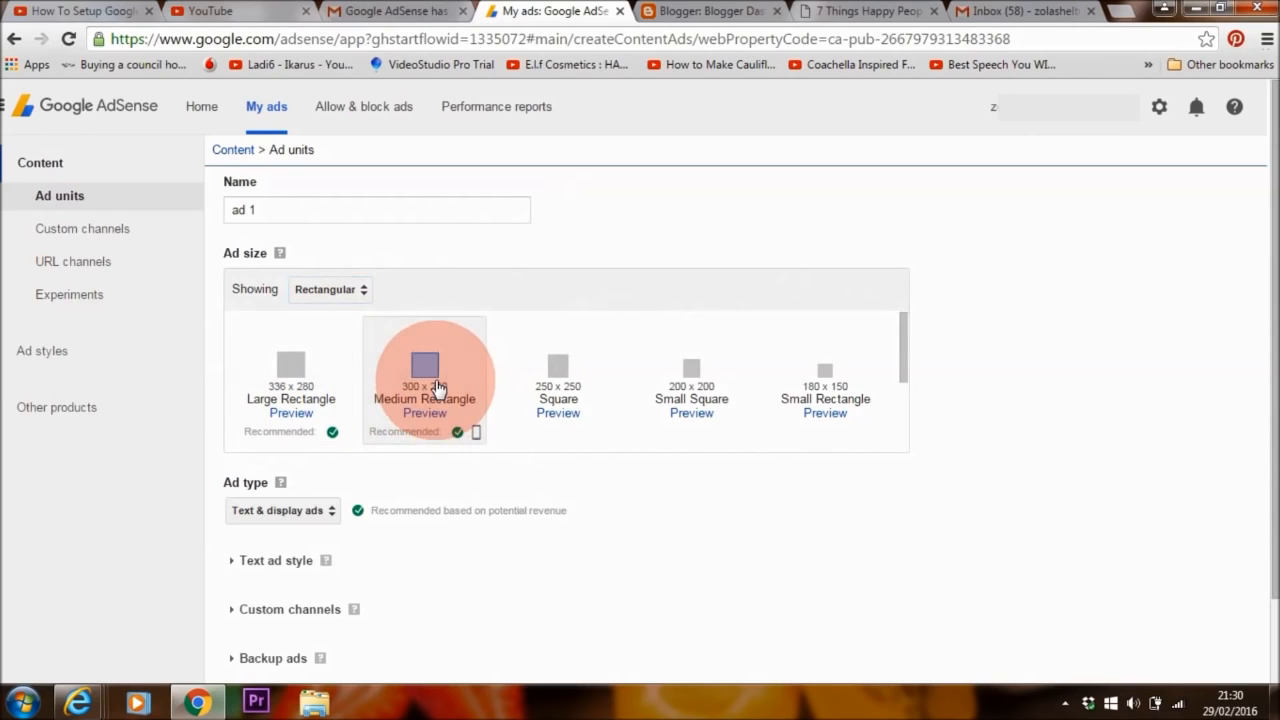
pyautogui.click(857, 10)
pyautogui.scroll(-4, 1262, 300)
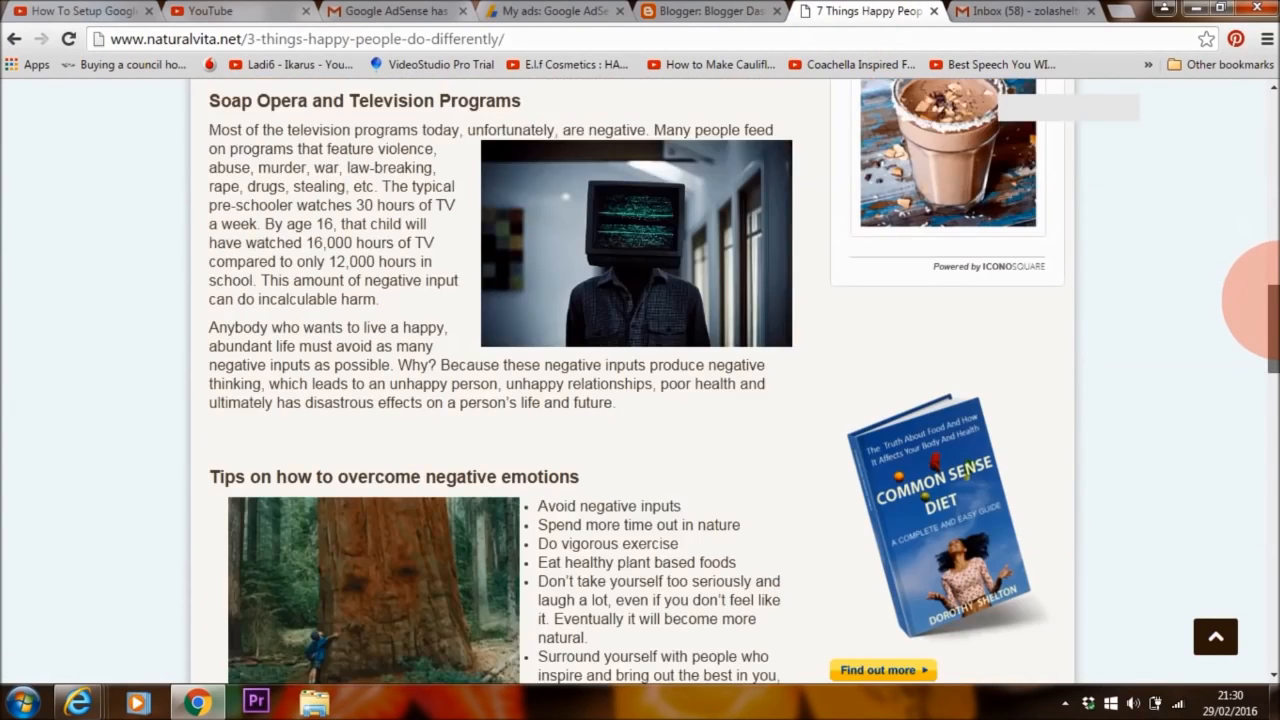
pyautogui.scroll(-10, 1262, 300)
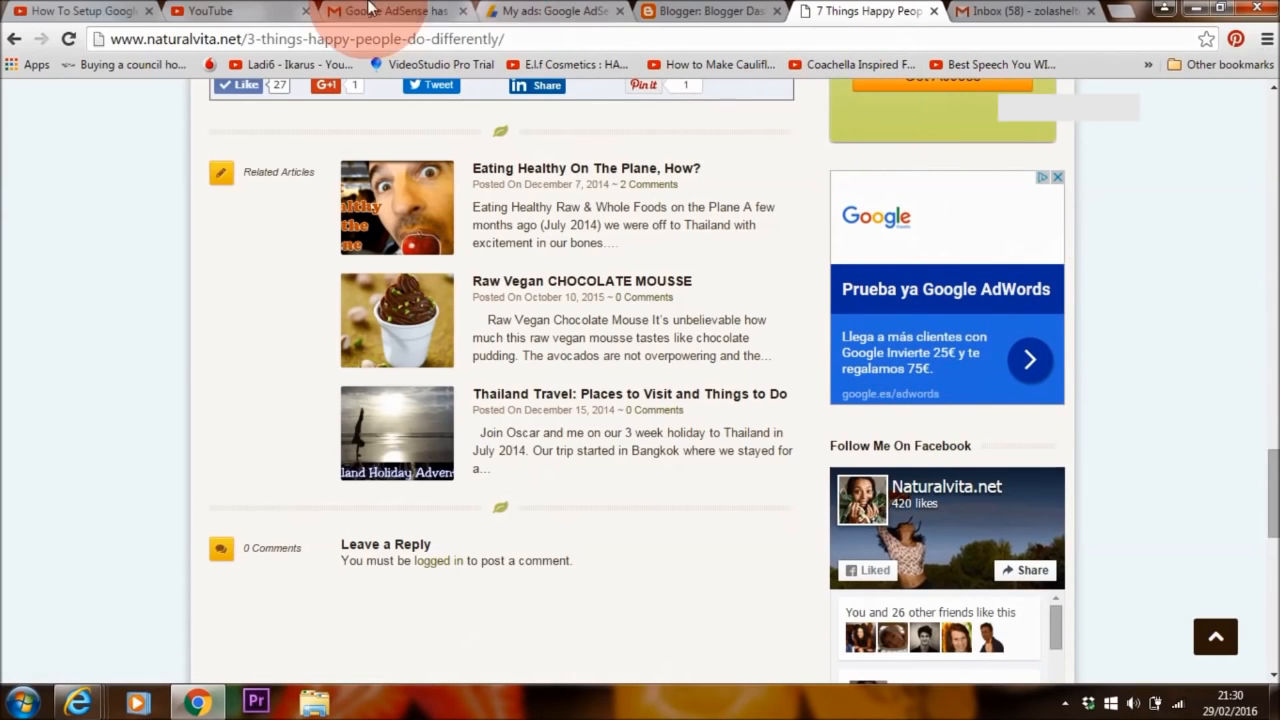
pyautogui.click(549, 12)
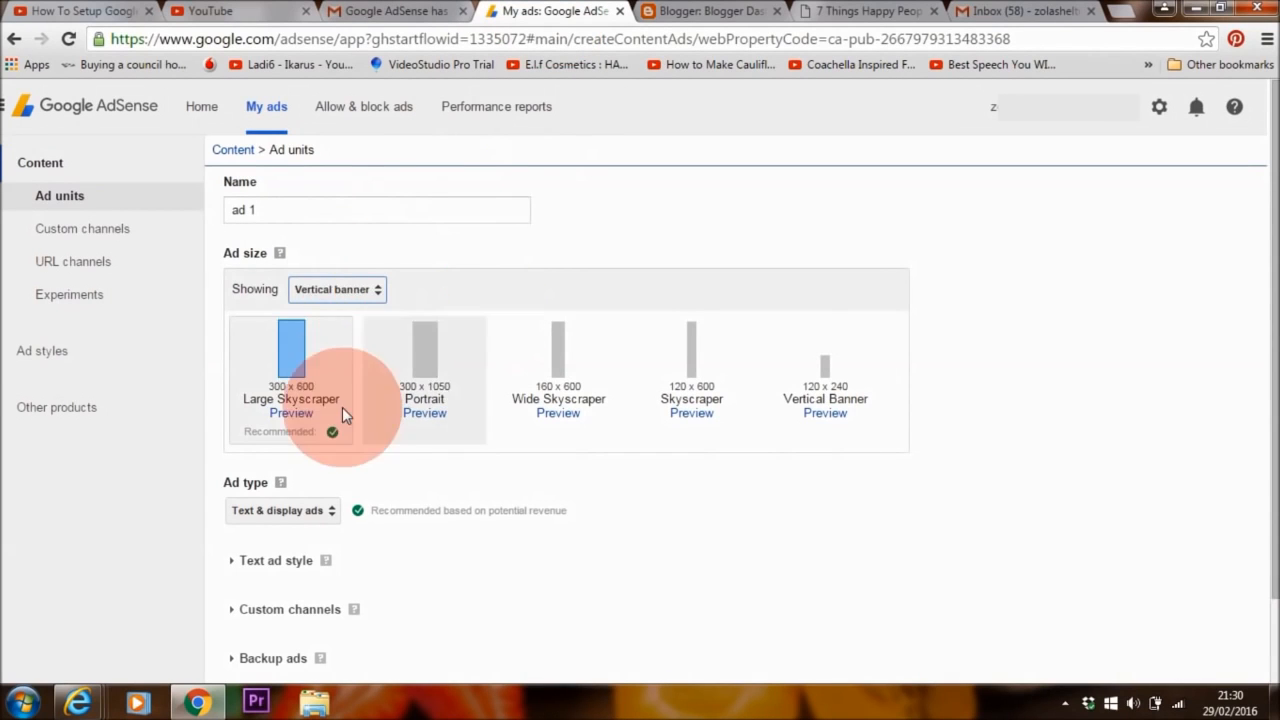
pyautogui.click(868, 11)
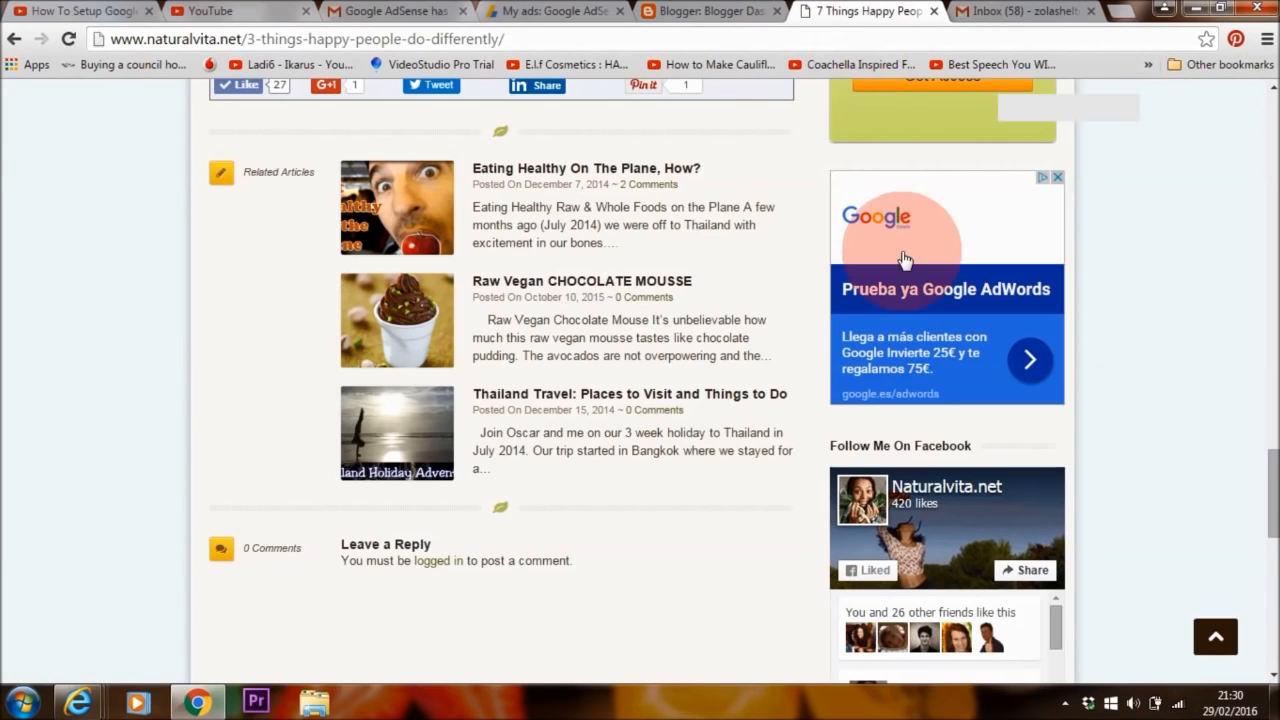
pyautogui.scroll(-3, 1265, 505)
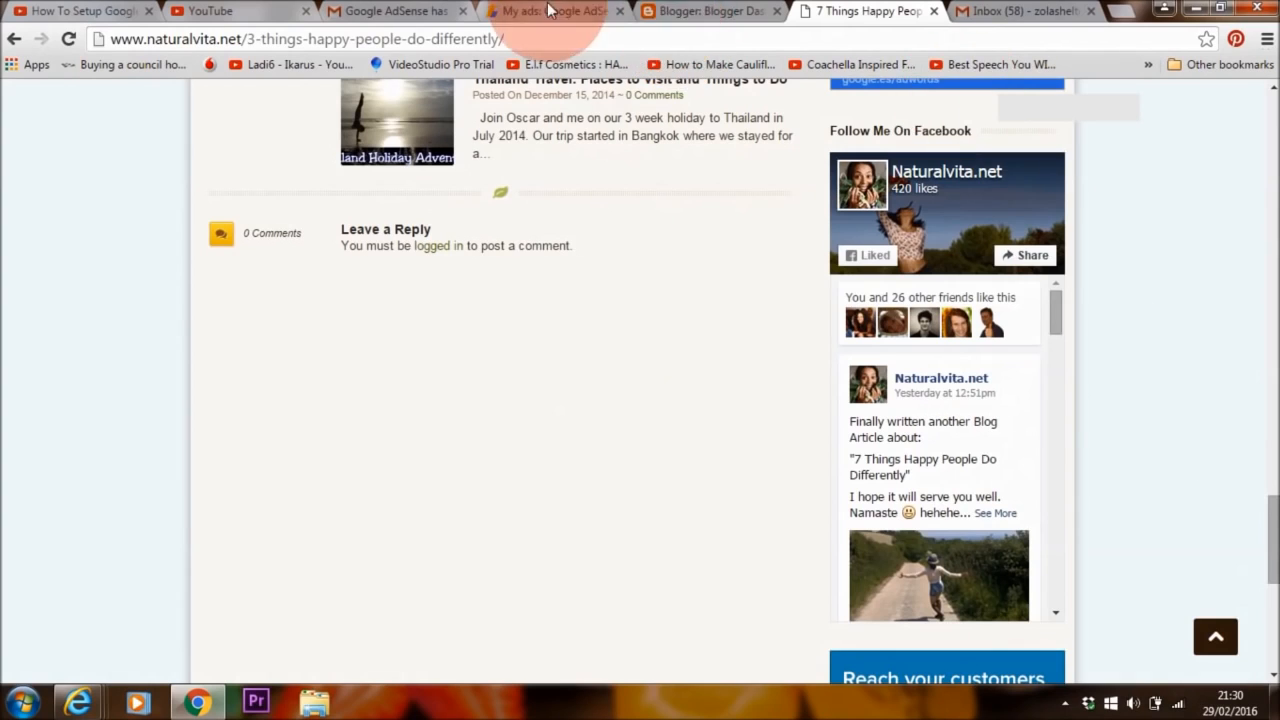
pyautogui.click(576, 13)
pyautogui.click(366, 289)
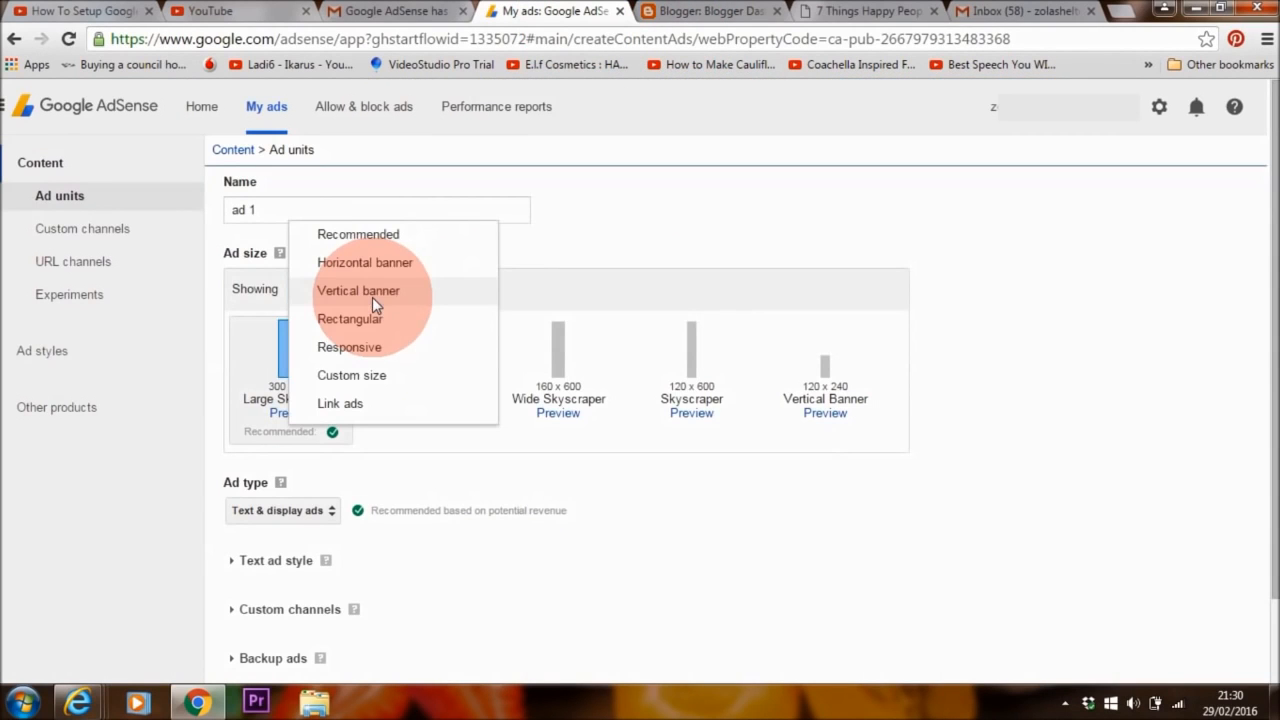
pyautogui.click(360, 320)
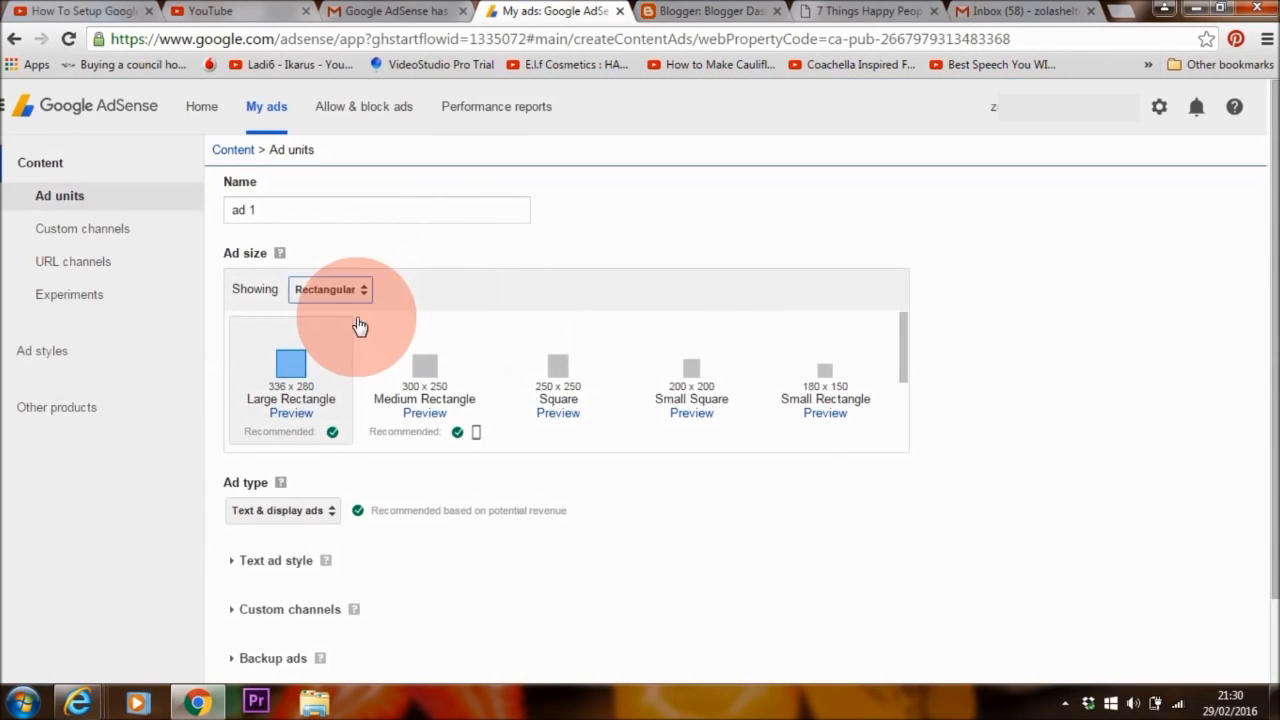
pyautogui.click(424, 395)
pyautogui.scroll(-2, 259, 444)
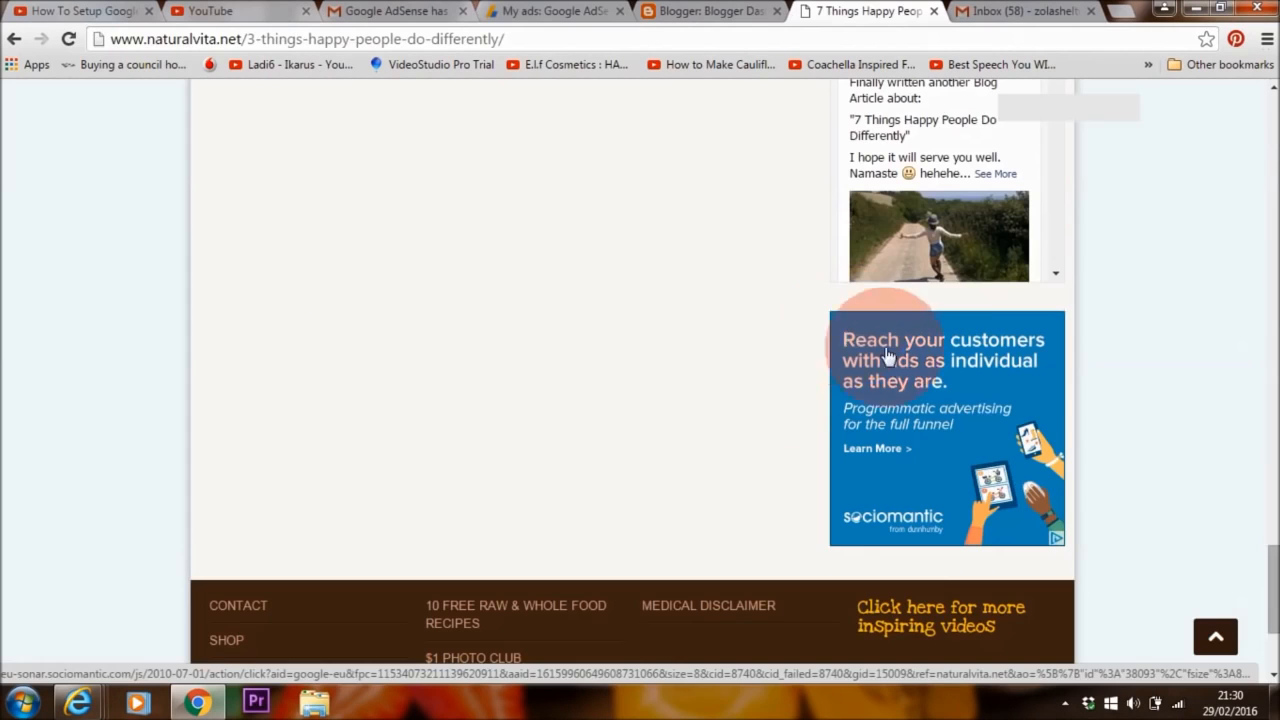
pyautogui.click(538, 17)
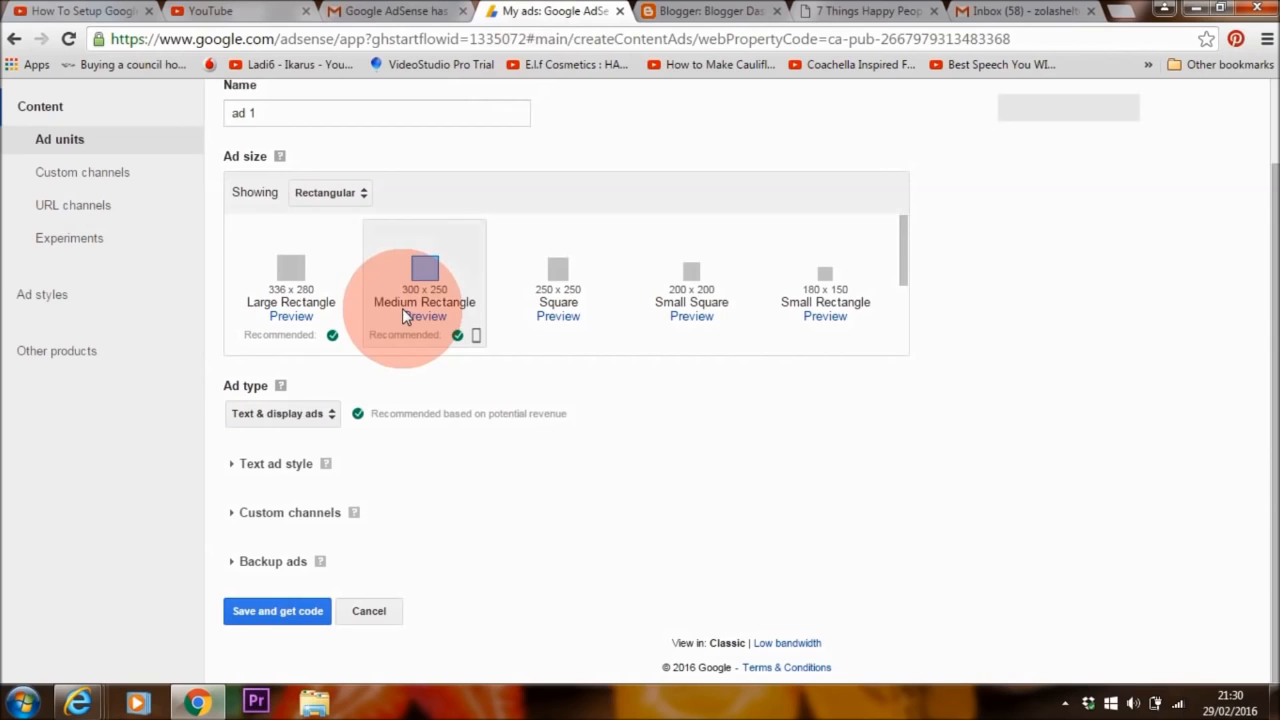
# Start a custom ad style from an editable copy of the Minimalist text style
pyautogui.click(340, 472)
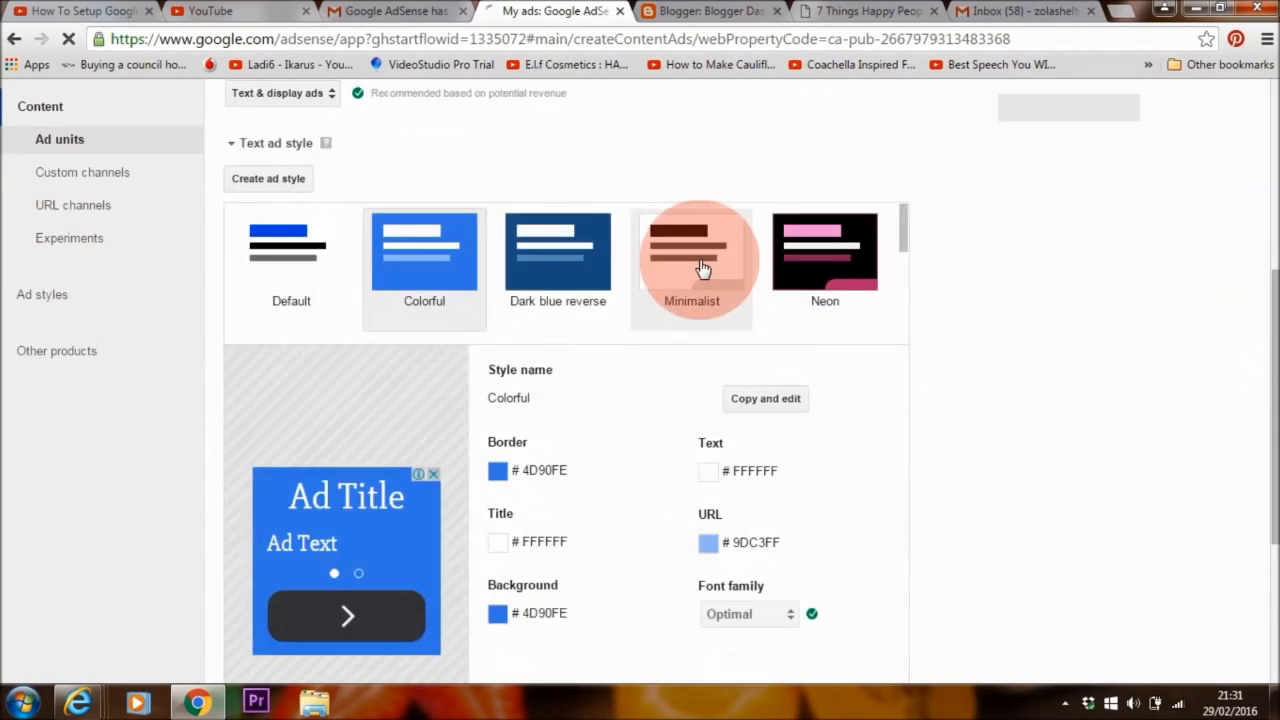
pyautogui.click(702, 269)
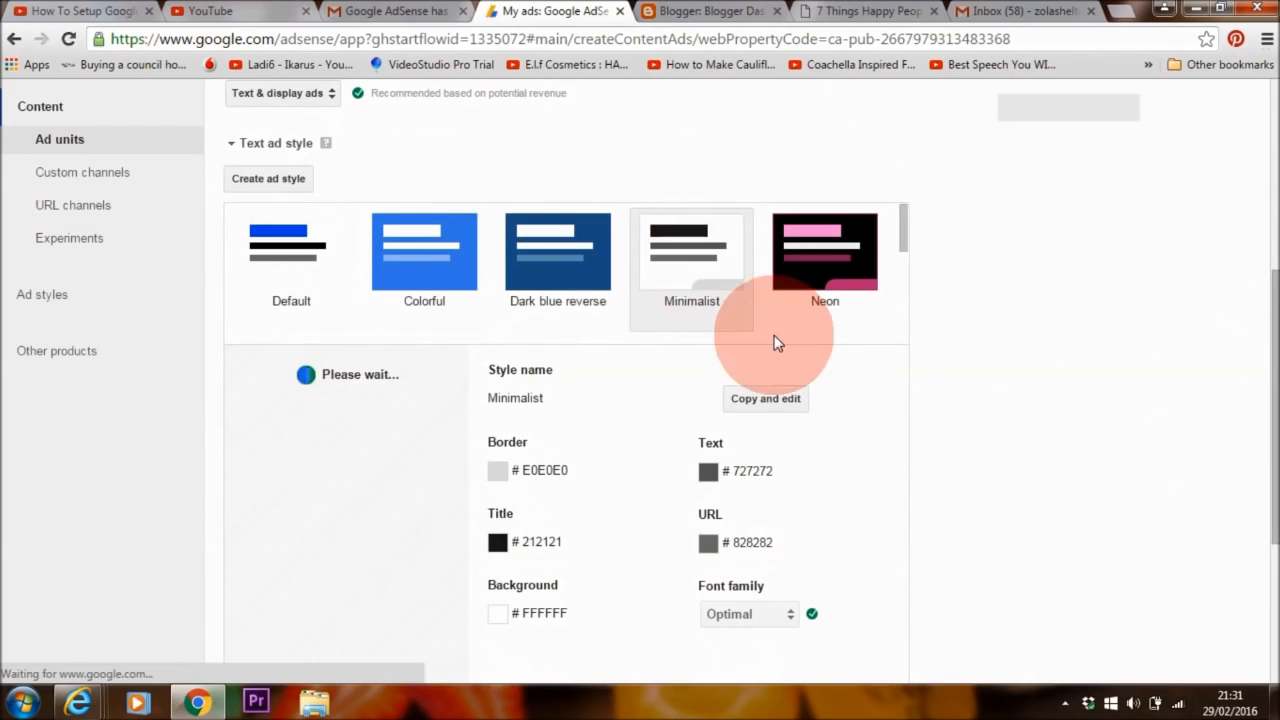
pyautogui.moveTo(1273, 462); pyautogui.dragTo(1273, 507)
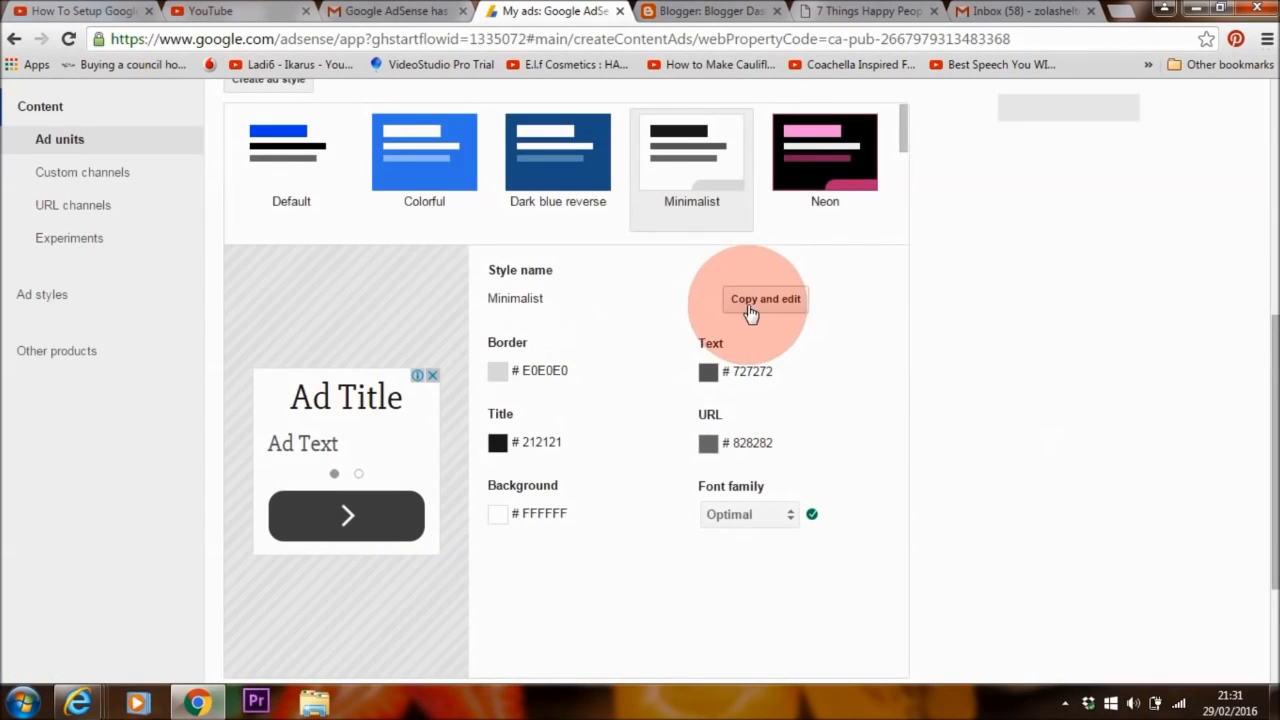
pyautogui.click(770, 305)
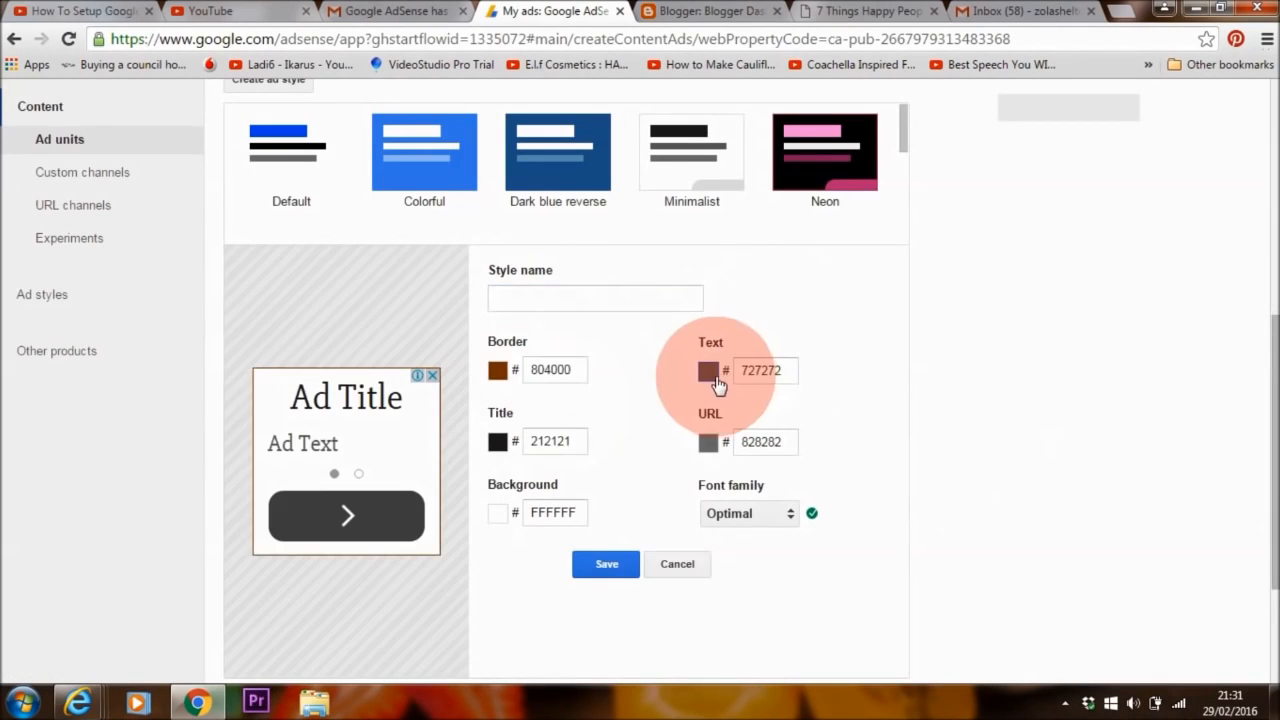
# Make the ad title dark purple 400058 and save the ad1 style
pyautogui.click(712, 376)
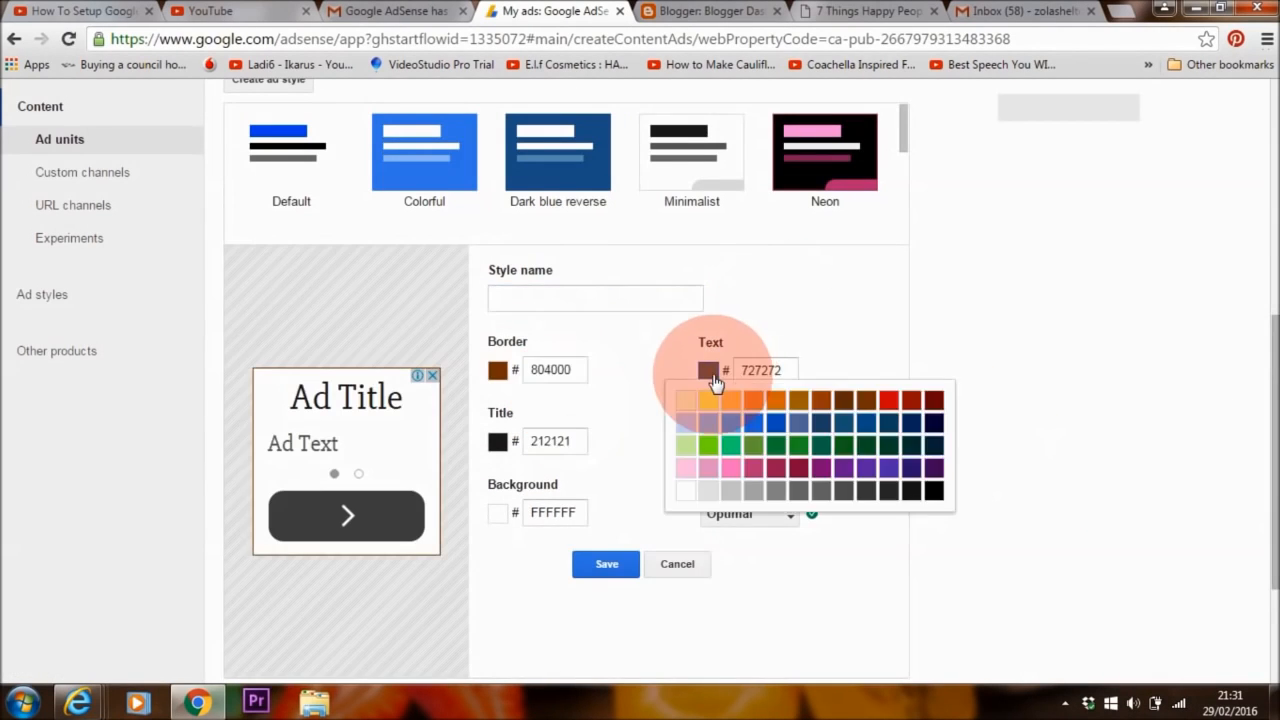
pyautogui.click(820, 376)
pyautogui.click(498, 443)
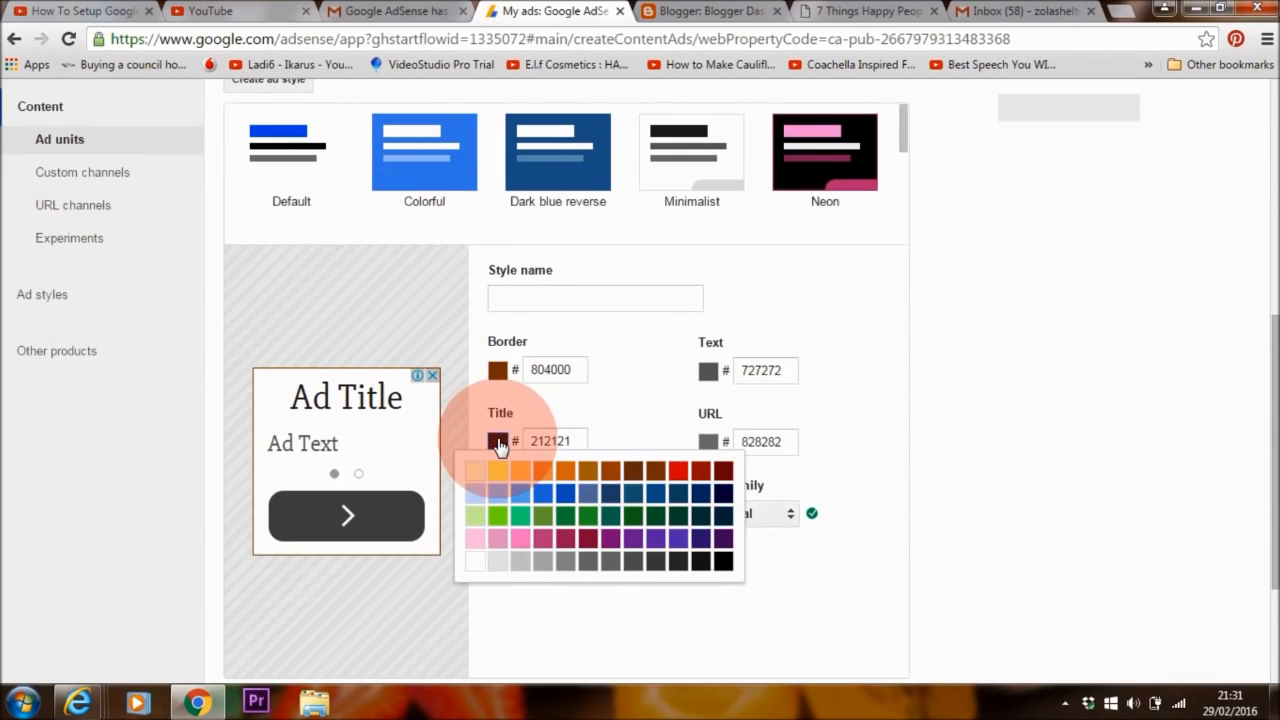
pyautogui.click(720, 545)
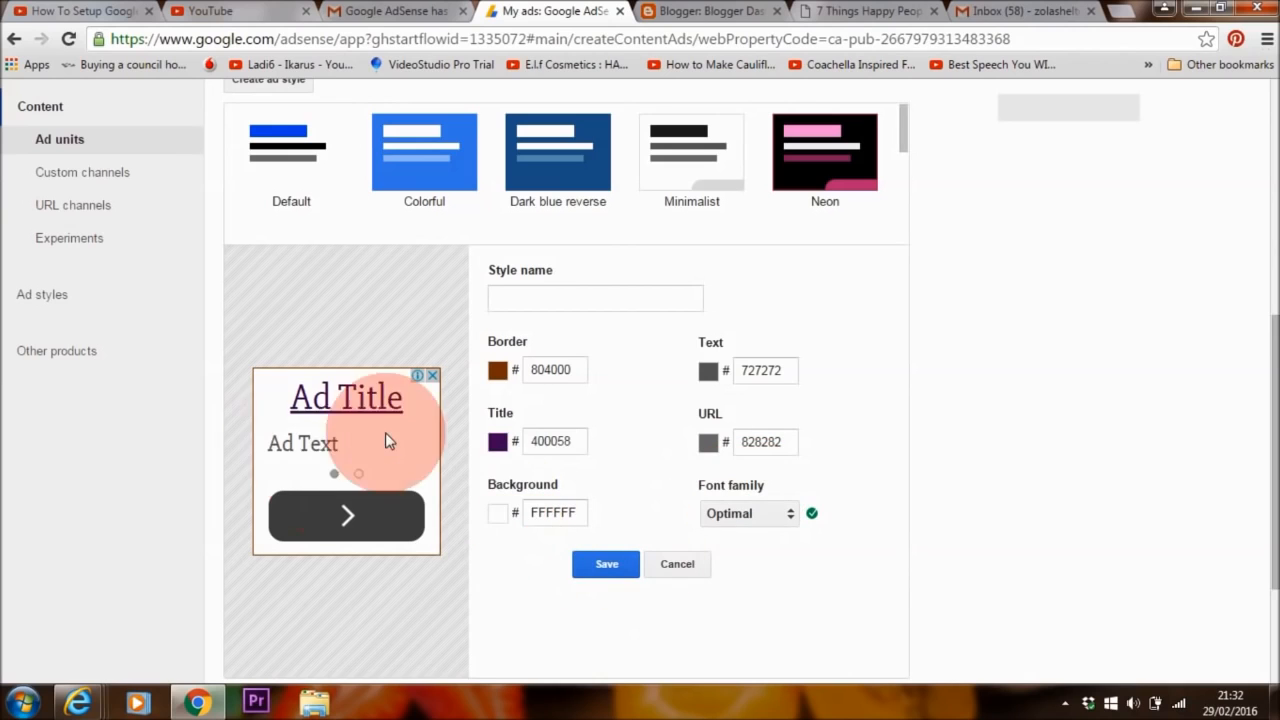
pyautogui.click(585, 572)
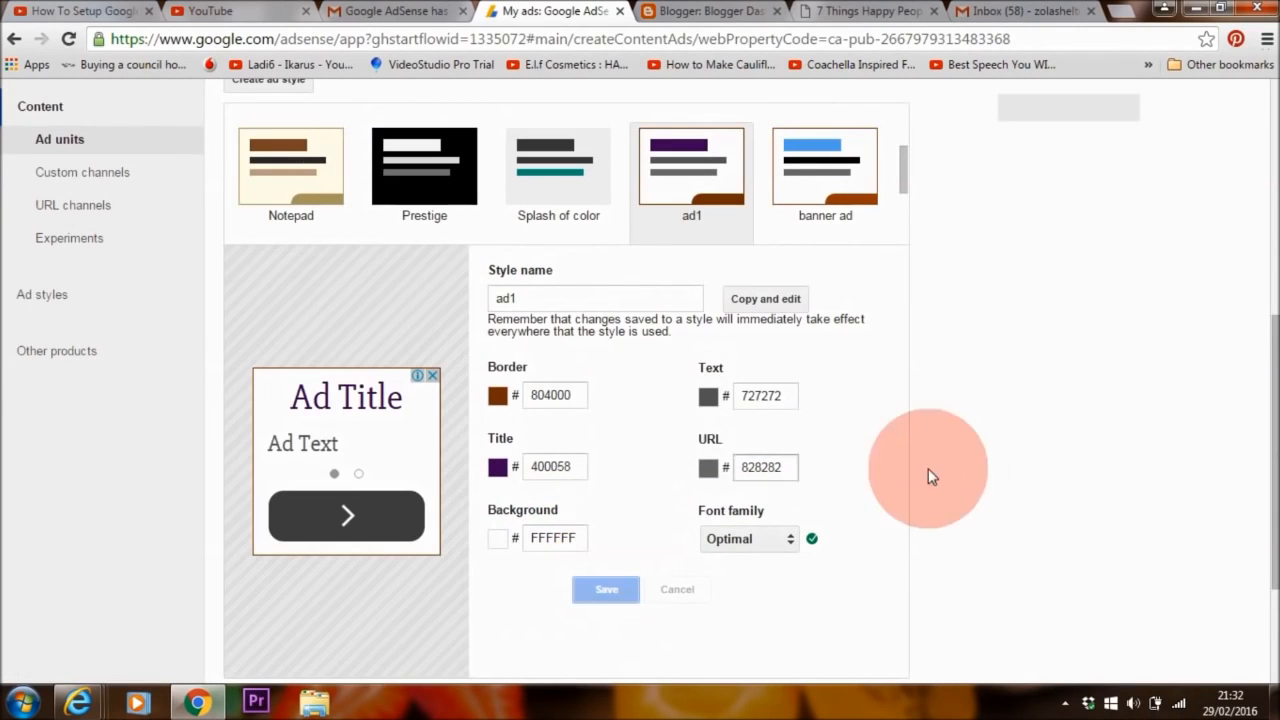
pyautogui.moveTo(1262, 343); pyautogui.dragTo(1257, 471)
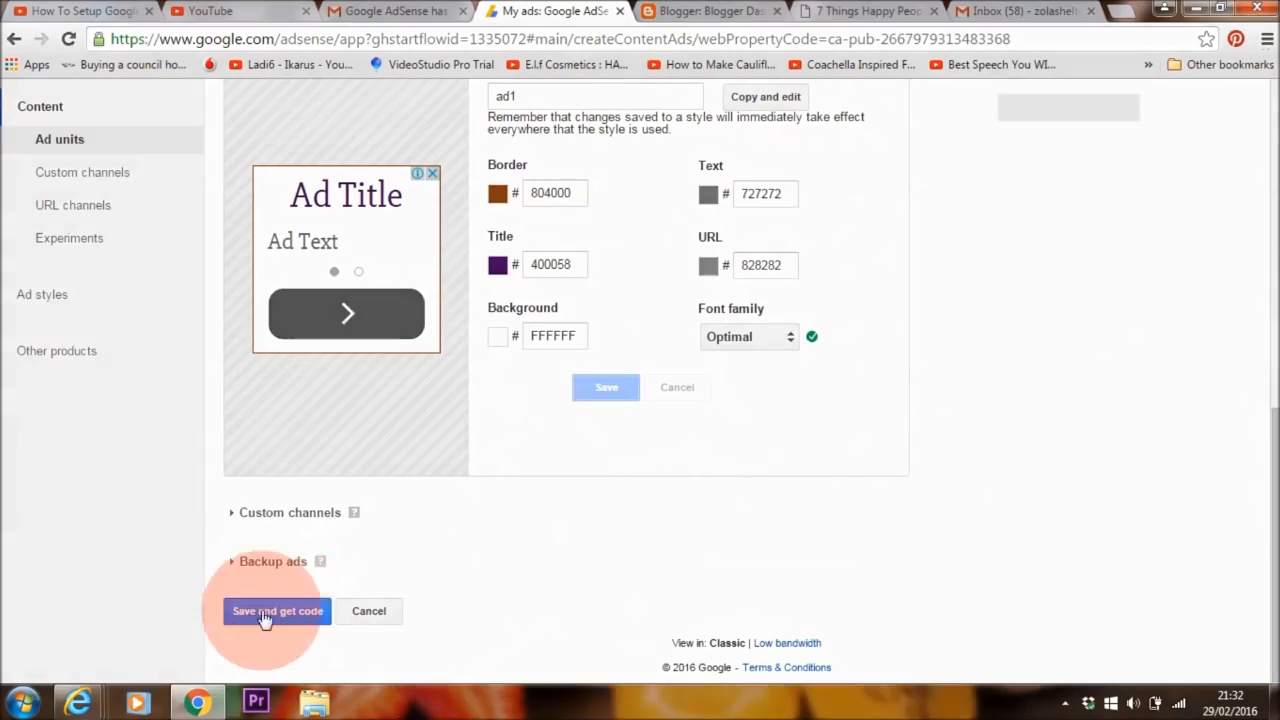
# Save the 'ad 1' ad unit and switch its code type to Synchronous
pyautogui.click(316, 620)
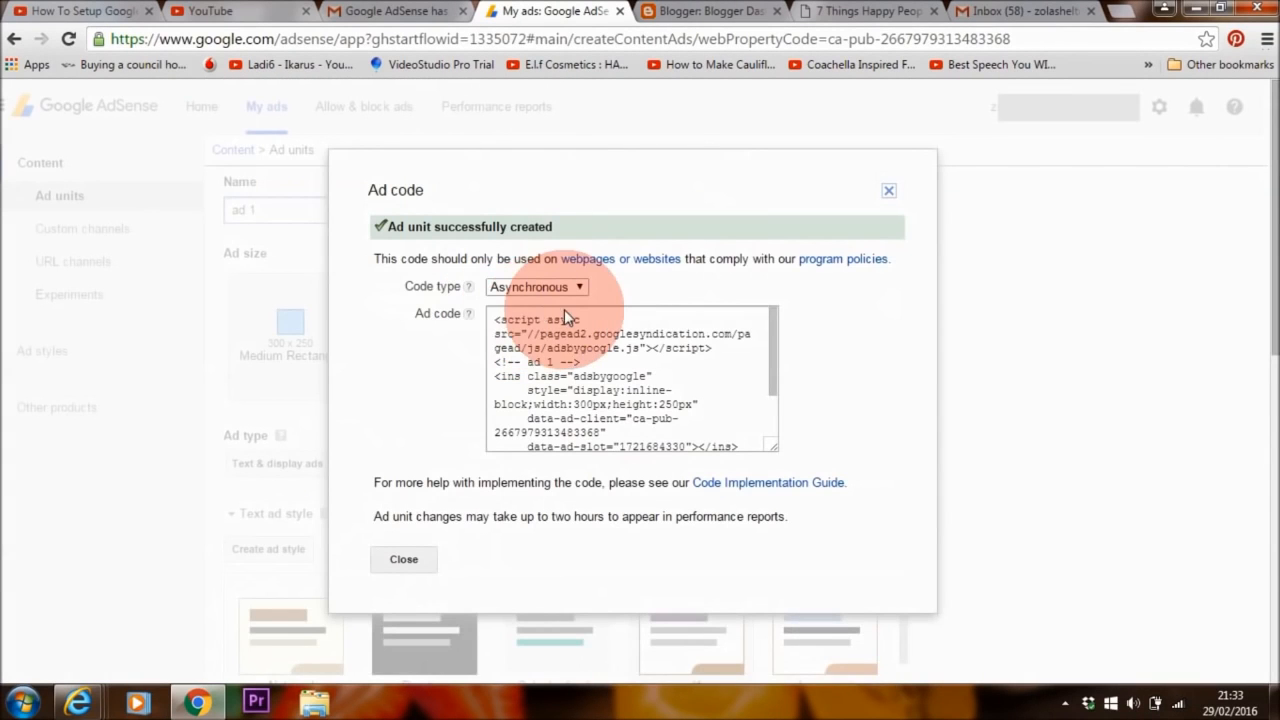
pyautogui.click(566, 288)
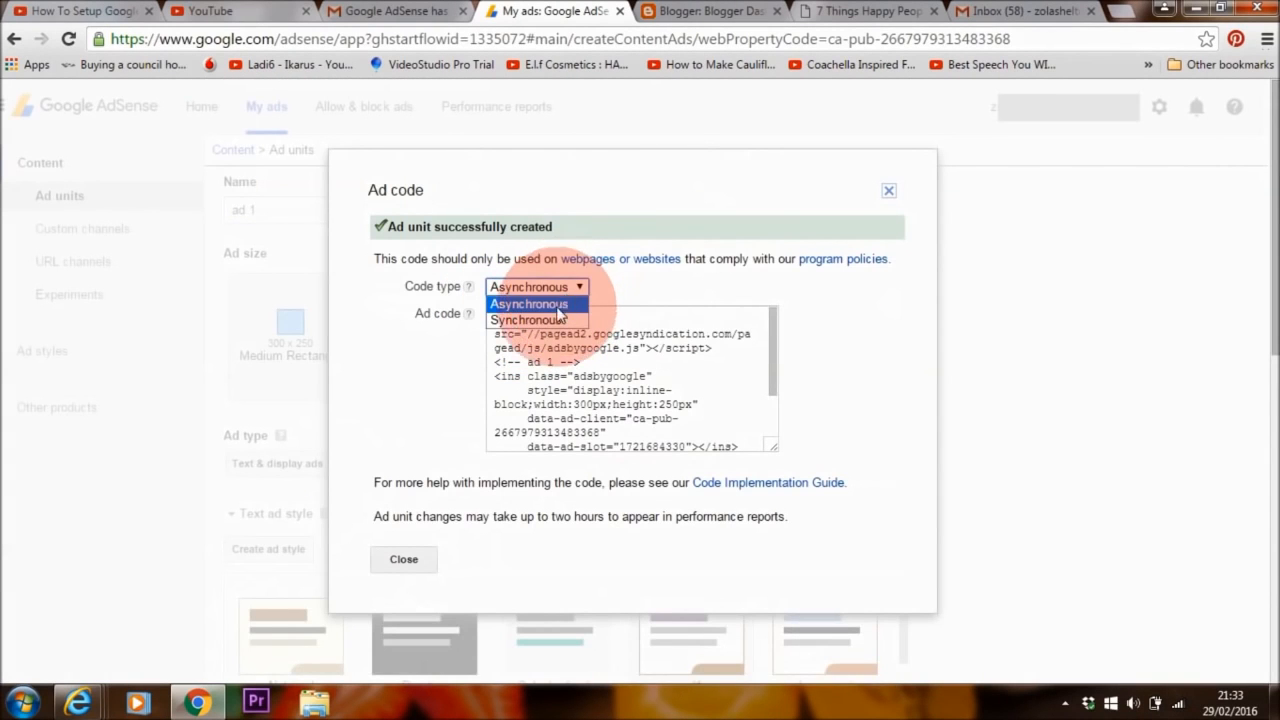
pyautogui.click(544, 313)
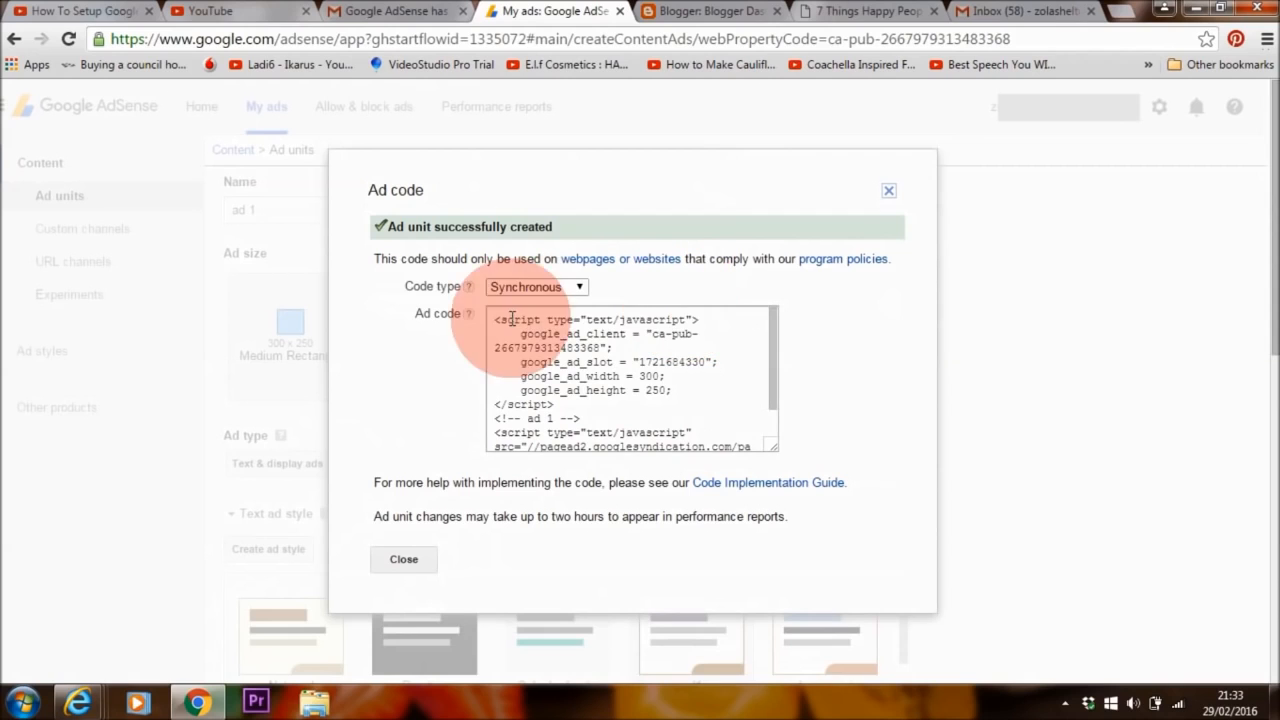
pyautogui.click(522, 287)
pyautogui.click(527, 301)
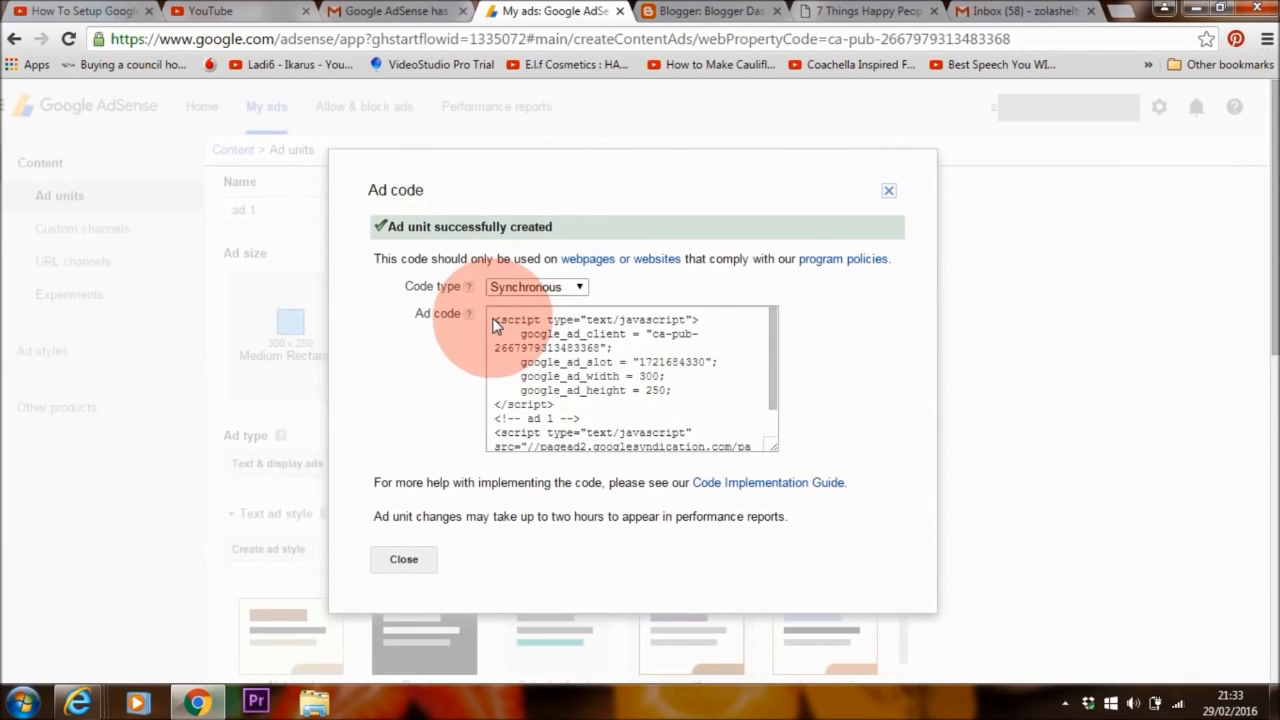
# Select all of the synchronous ad code and copy it
pyautogui.click(493, 326)
pyautogui.rightClick(540, 348)
pyautogui.click(558, 357)
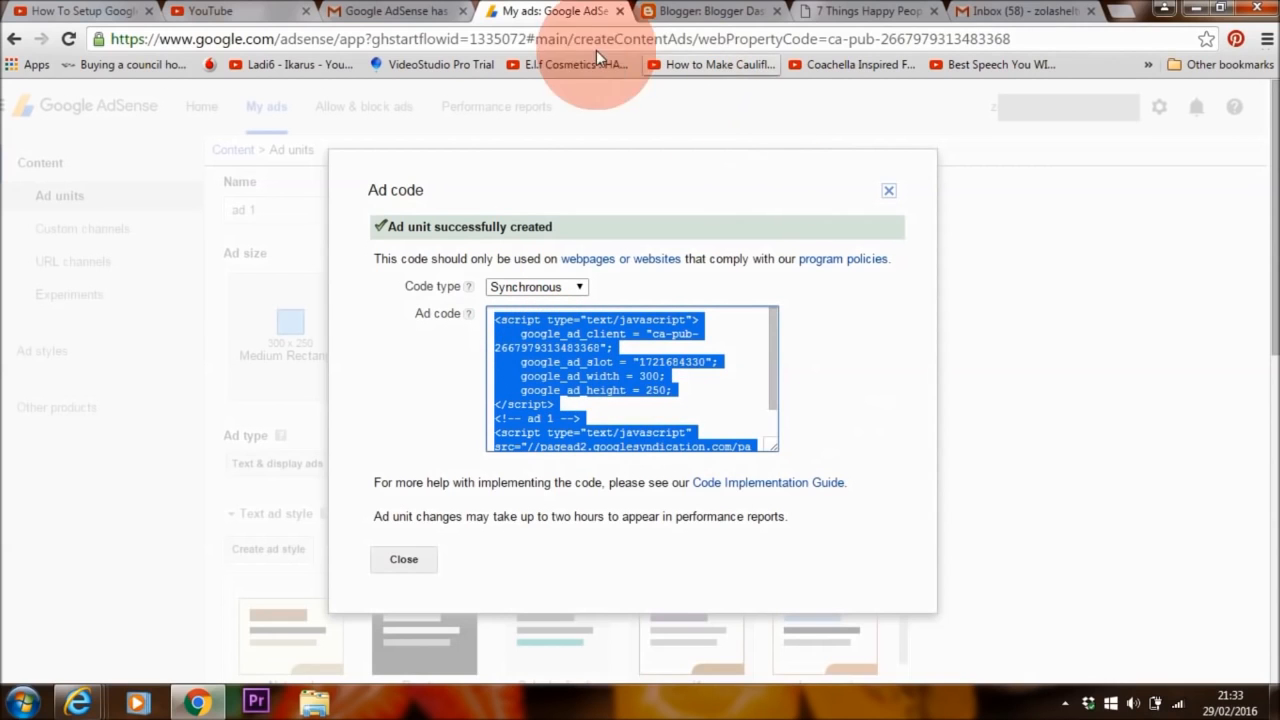
# Scroll the live naturalvita article to inspect its sidebar ads, then go to the WordPress Dashboard
pyautogui.click(862, 11)
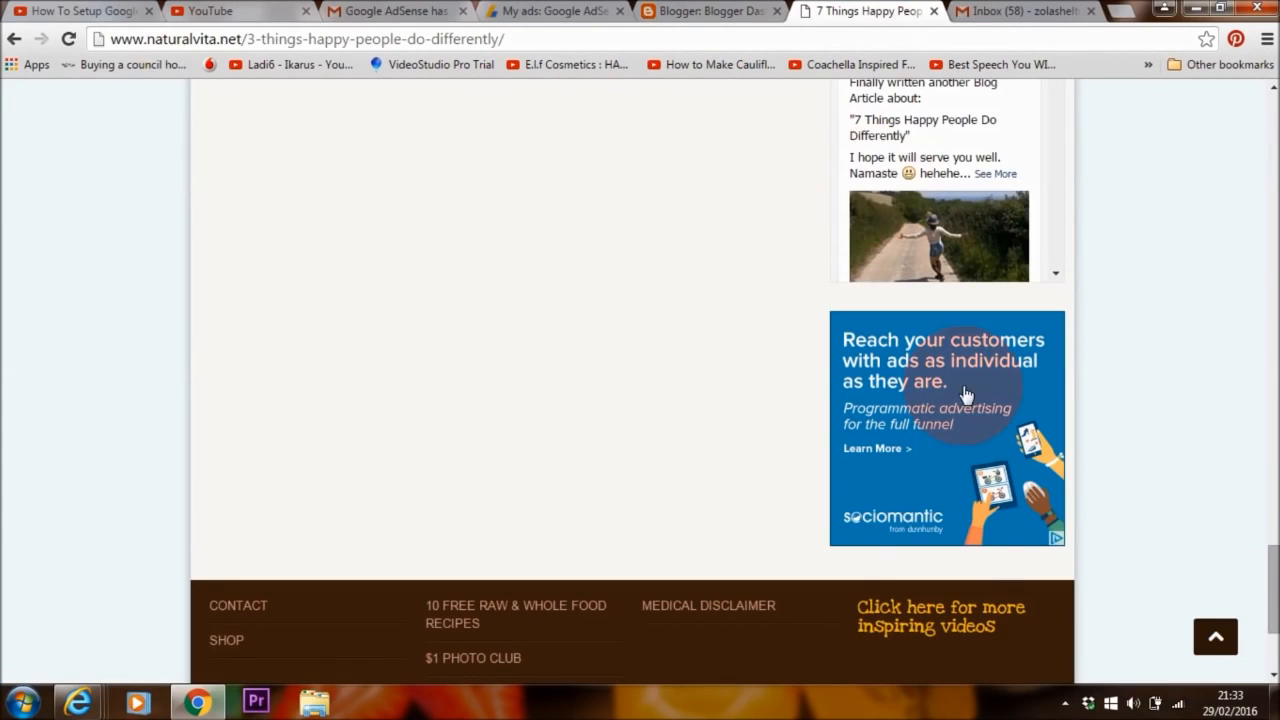
pyautogui.moveTo(1270, 565); pyautogui.dragTo(1256, 115)
pyautogui.click(594, 37)
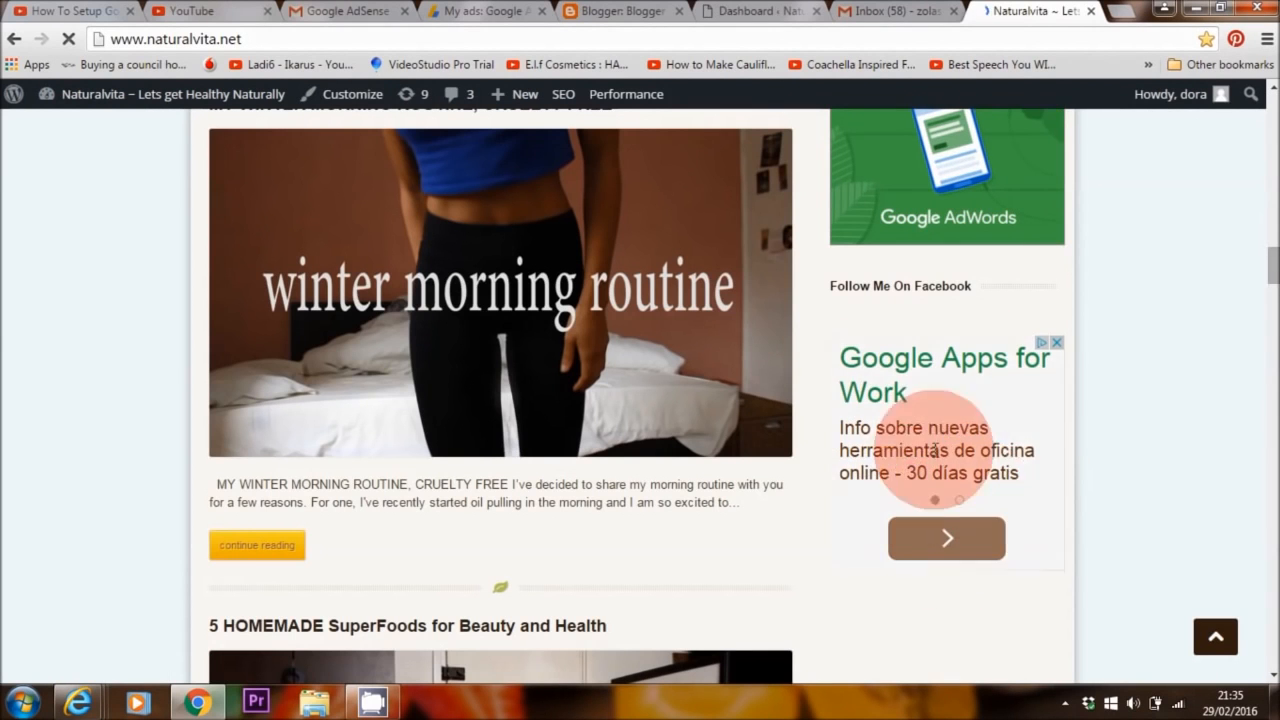
pyautogui.click(760, 11)
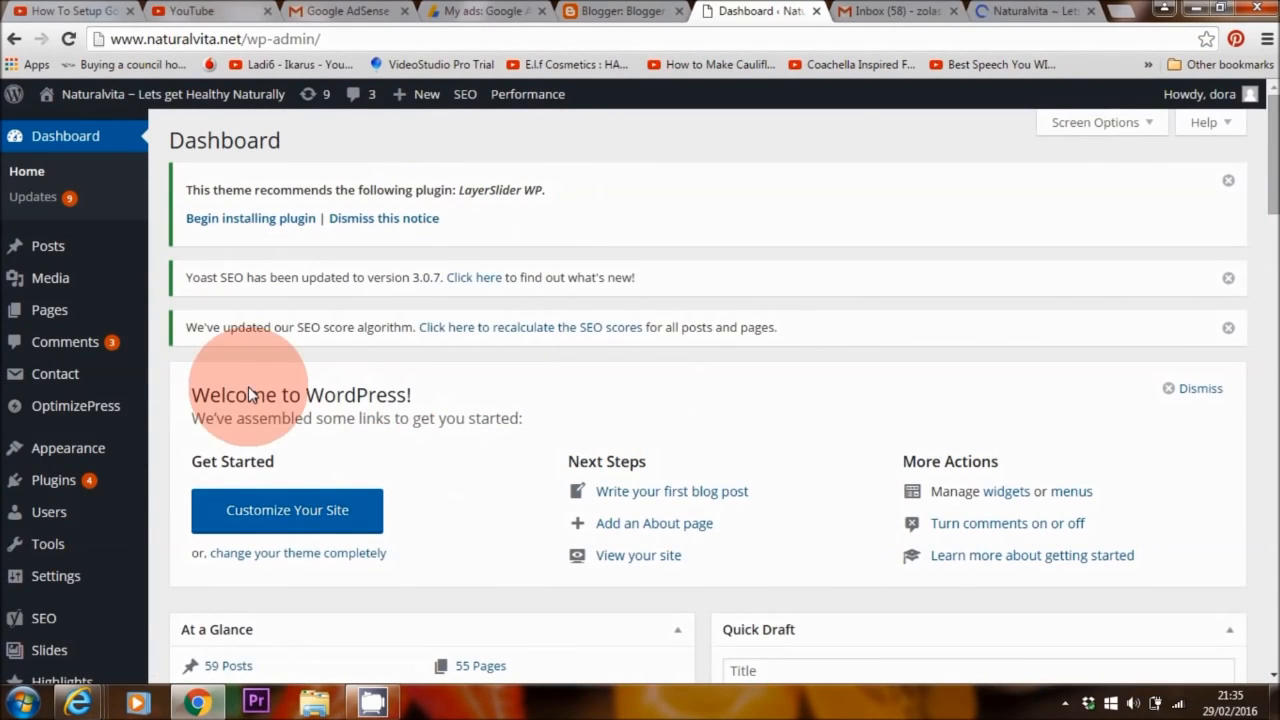
# Add a Text widget to the Right Sidebar on the Widgets page
pyautogui.moveTo(63, 446)
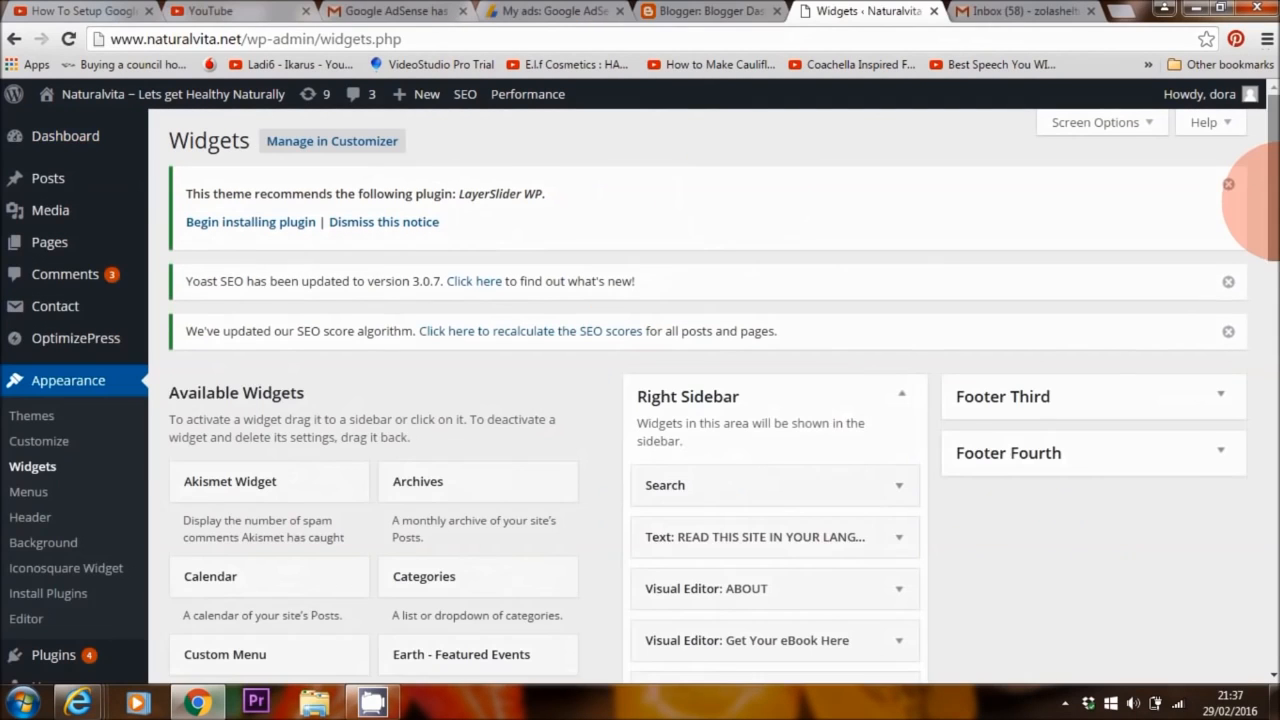
pyautogui.moveTo(1273, 200); pyautogui.dragTo(1273, 546)
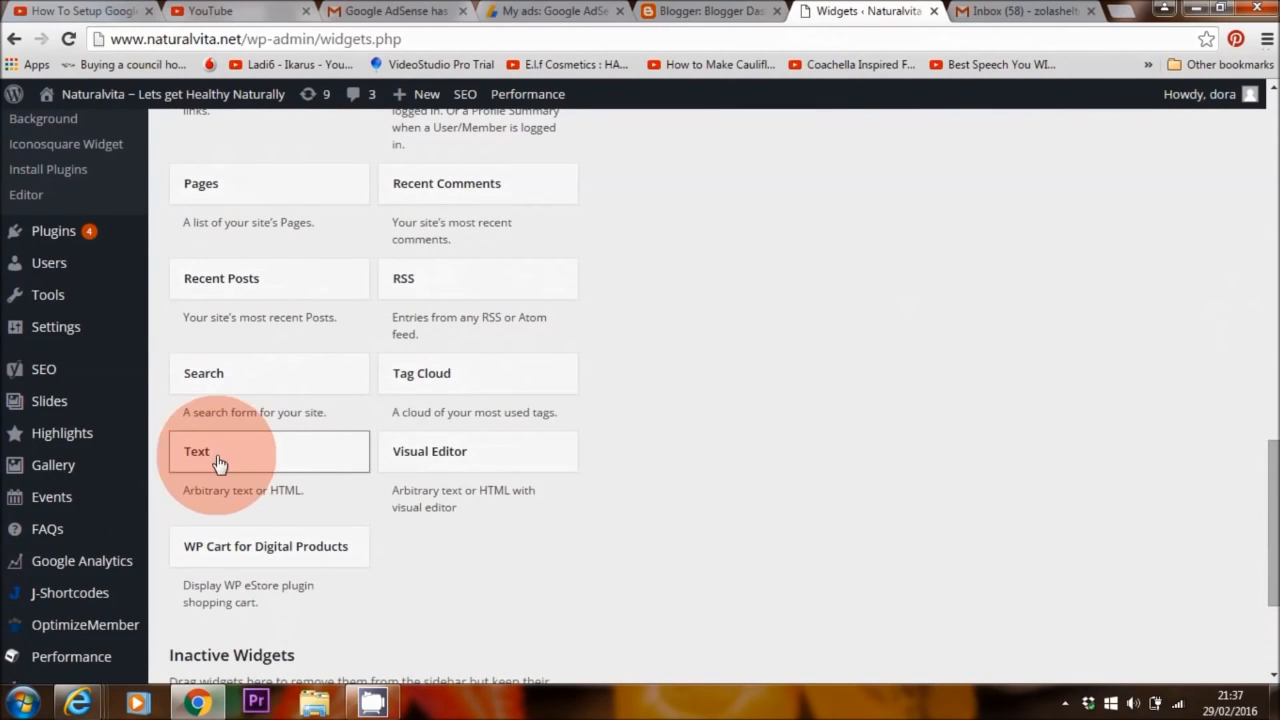
pyautogui.moveTo(229, 459); pyautogui.dragTo(707, 427)
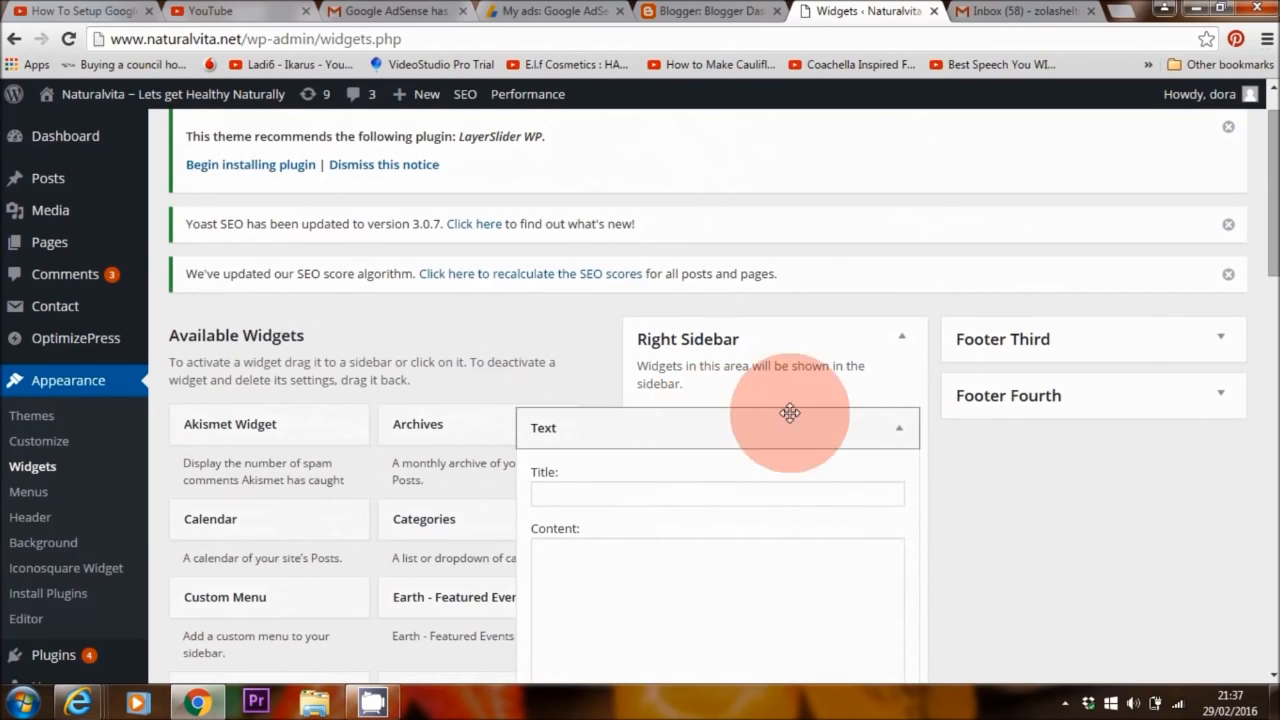
# Paste the AdSense ad code into the Text widget's content and save the widget
pyautogui.scroll(-3, 707, 420)
pyautogui.click(708, 361)
pyautogui.rightClick(608, 294)
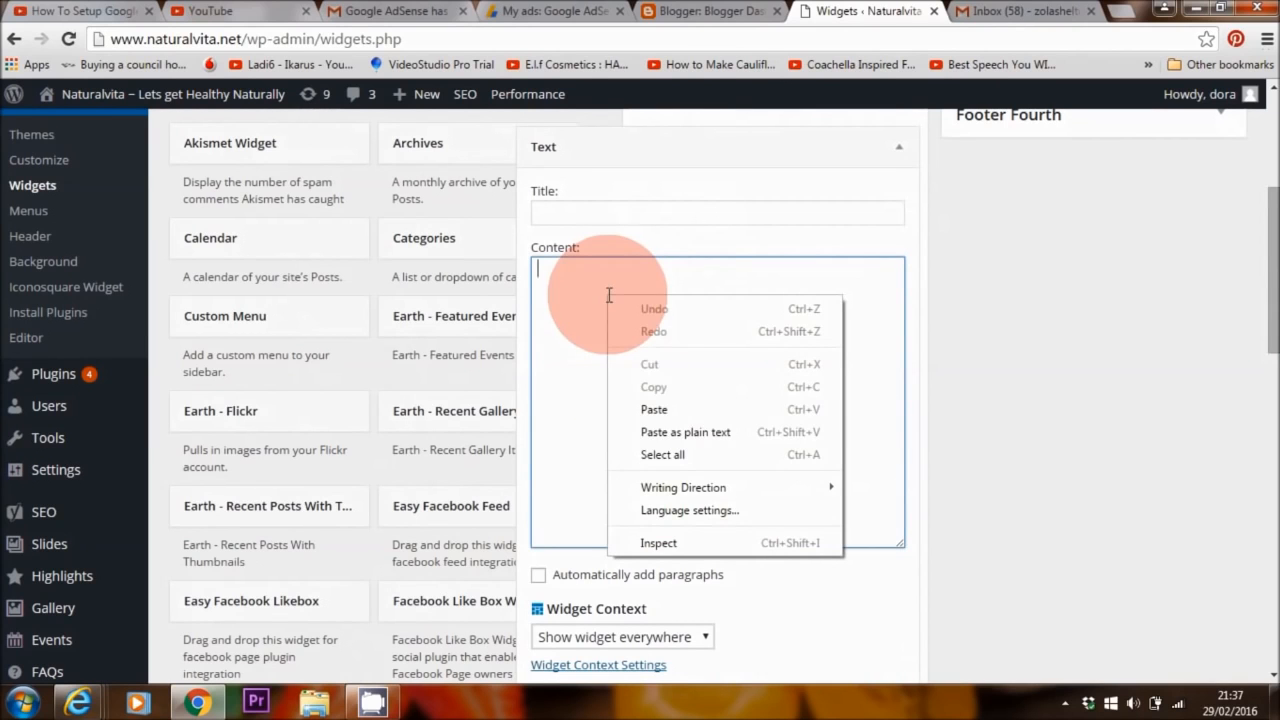
pyautogui.click(652, 409)
pyautogui.scroll(-3, 831, 481)
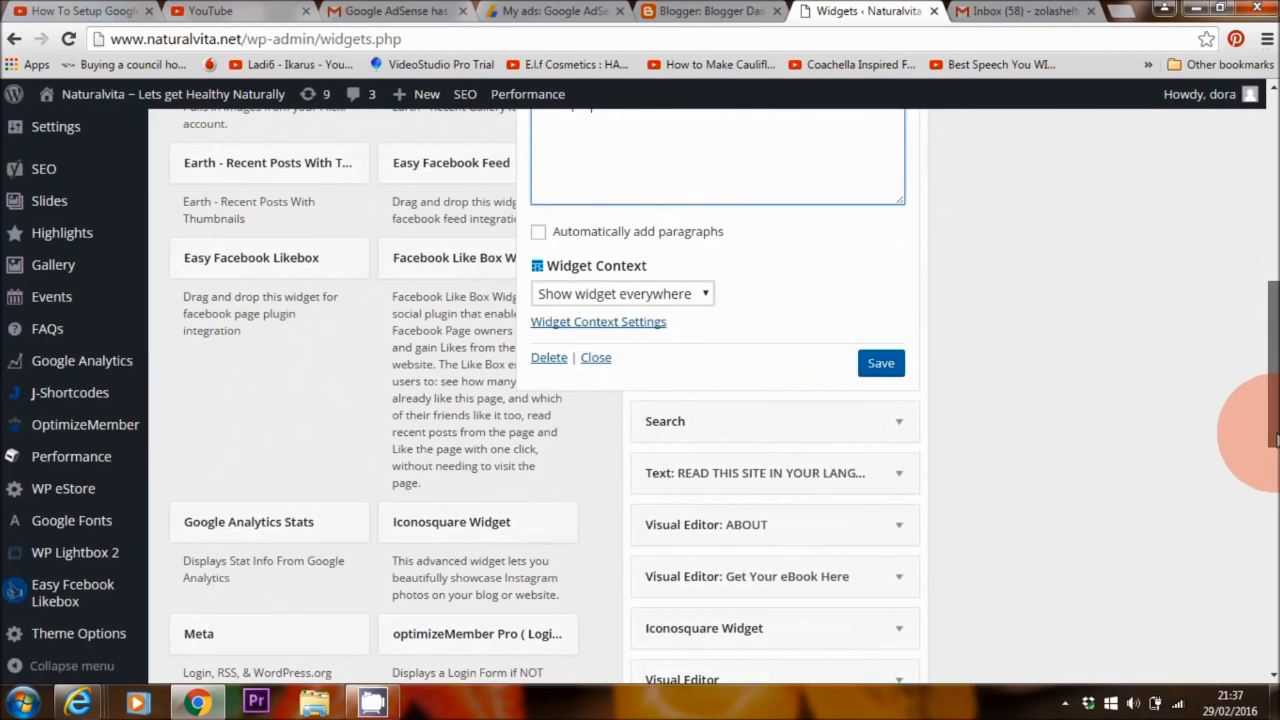
pyautogui.click(882, 363)
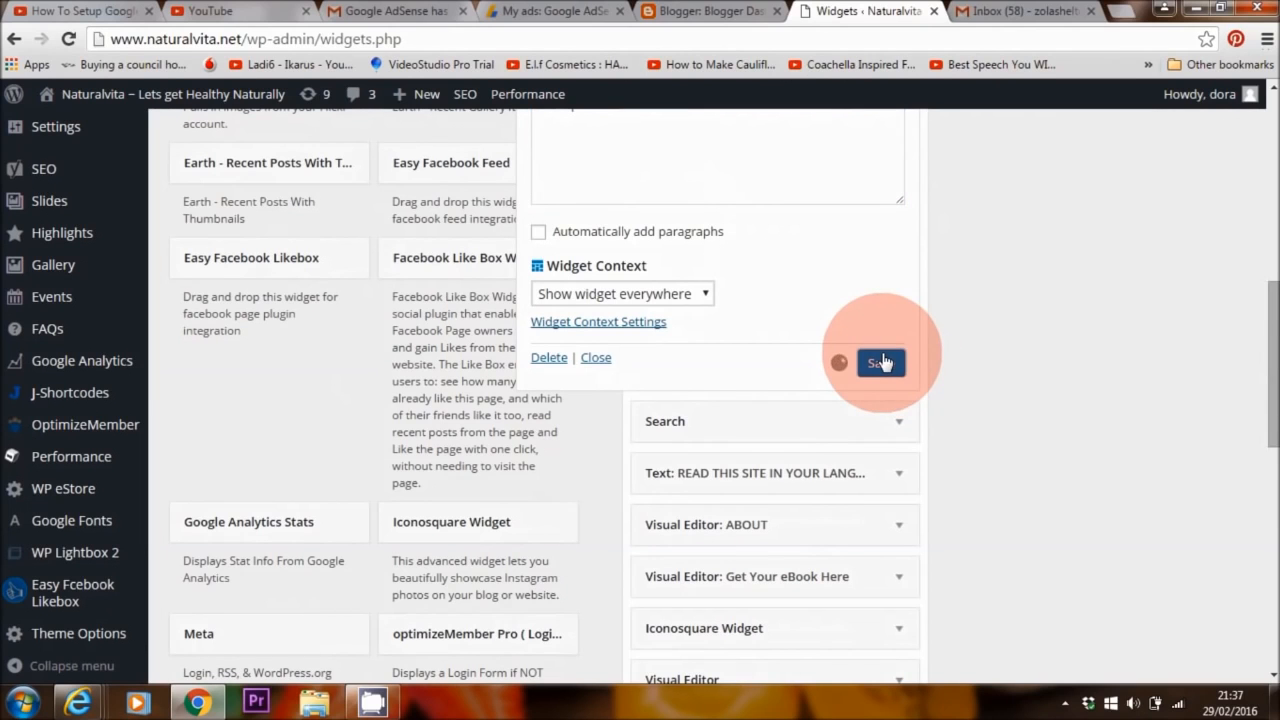
pyautogui.moveTo(1268, 354); pyautogui.dragTo(1268, 137)
pyautogui.rightClick(214, 93)
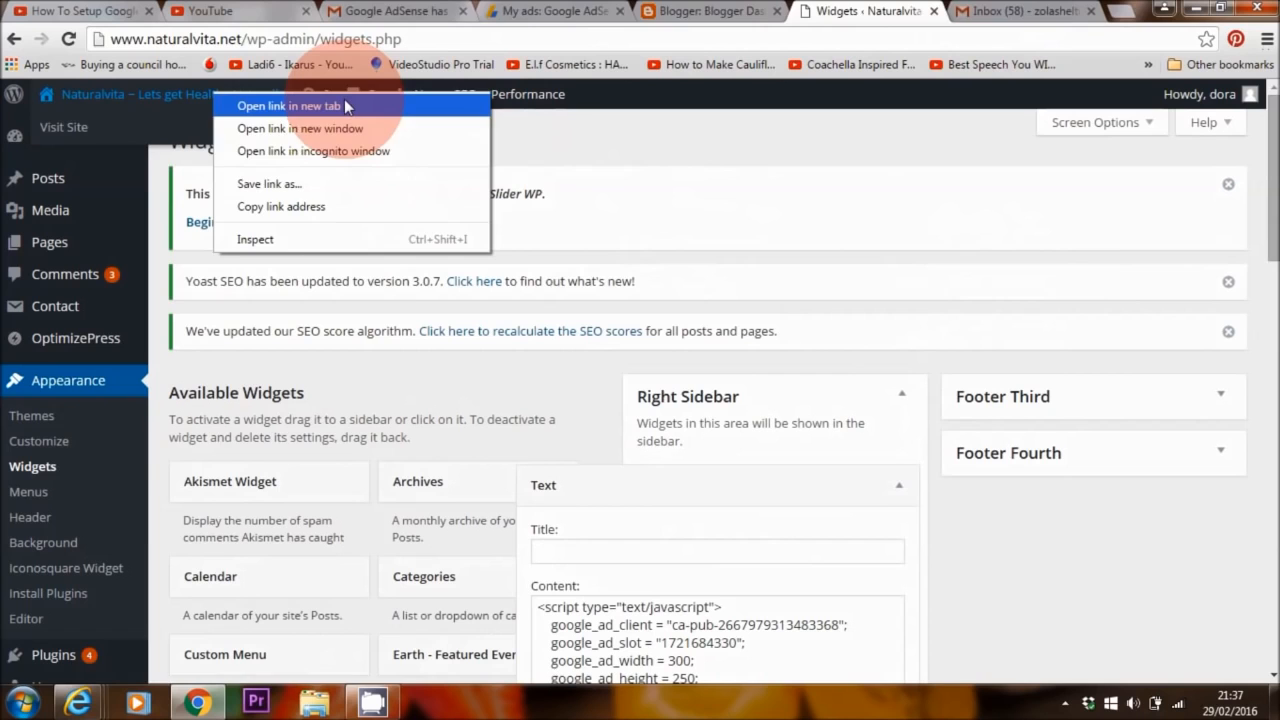
# Open the live naturalvita.net homepage in a new tab and scroll to check its sidebar
pyautogui.click(410, 106)
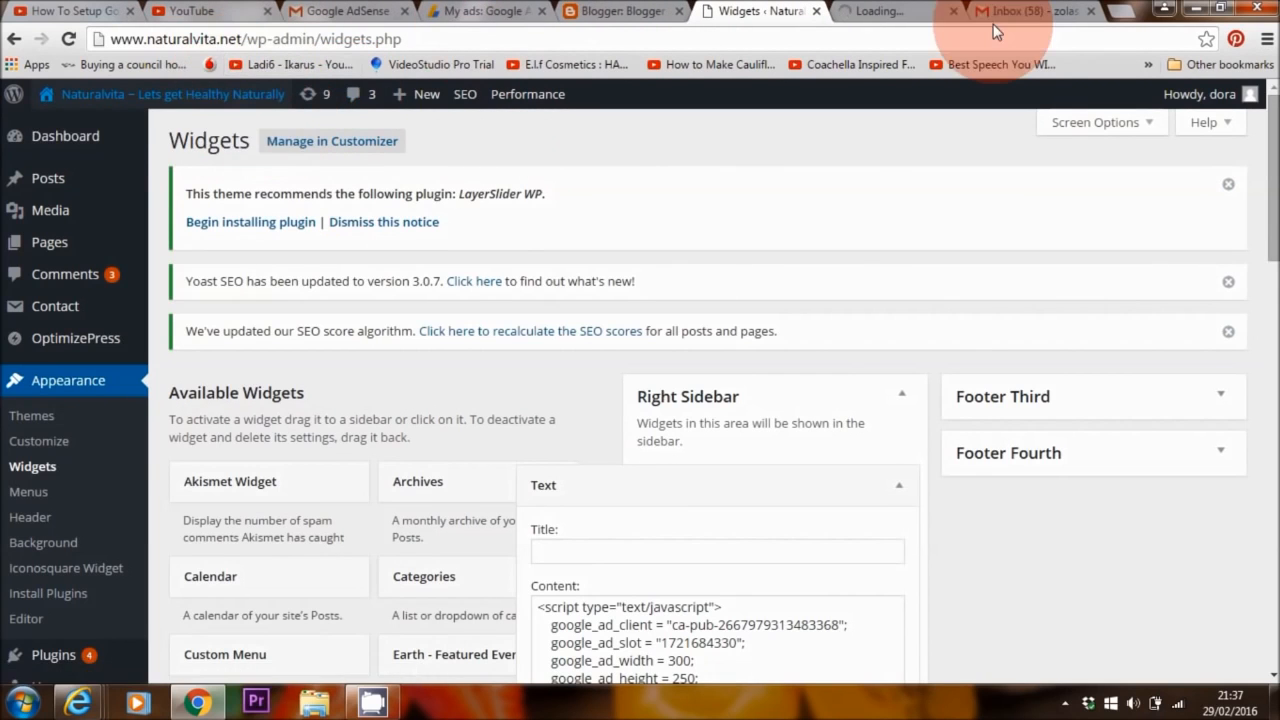
pyautogui.click(903, 13)
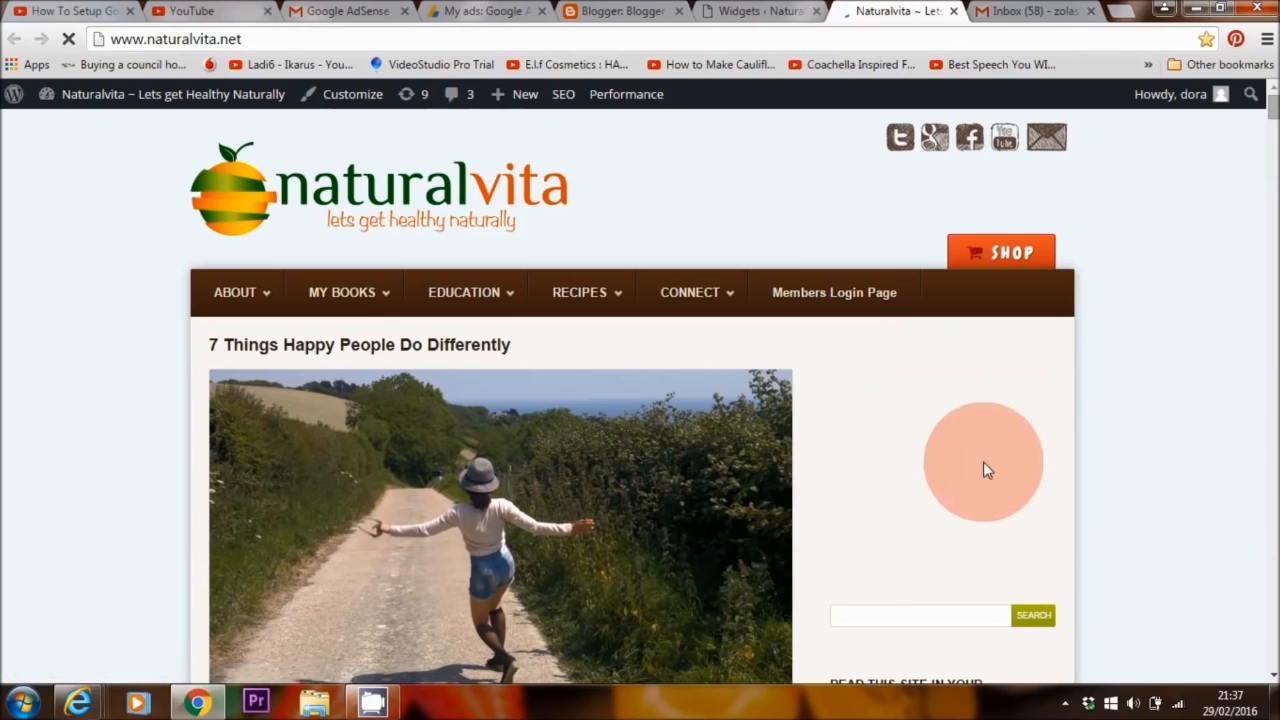
pyautogui.scroll(-1, 1086, 564)
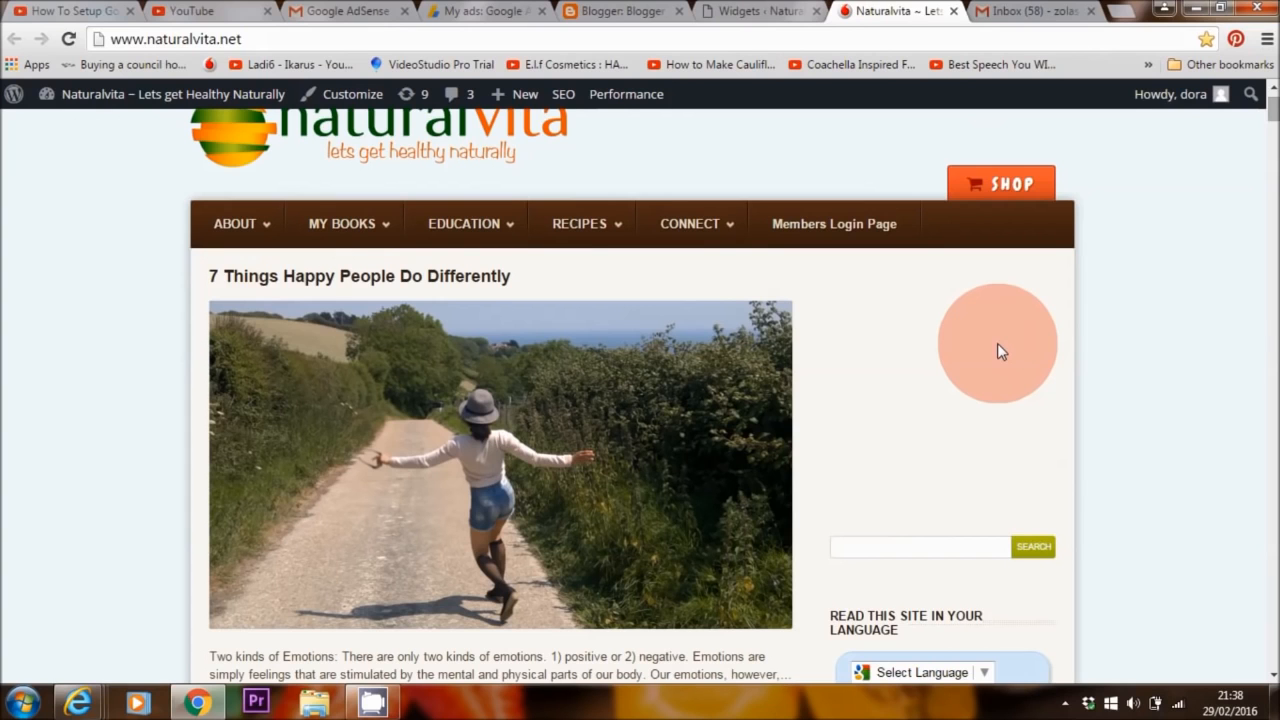
pyautogui.moveTo(1275, 106); pyautogui.dragTo(1277, 119)
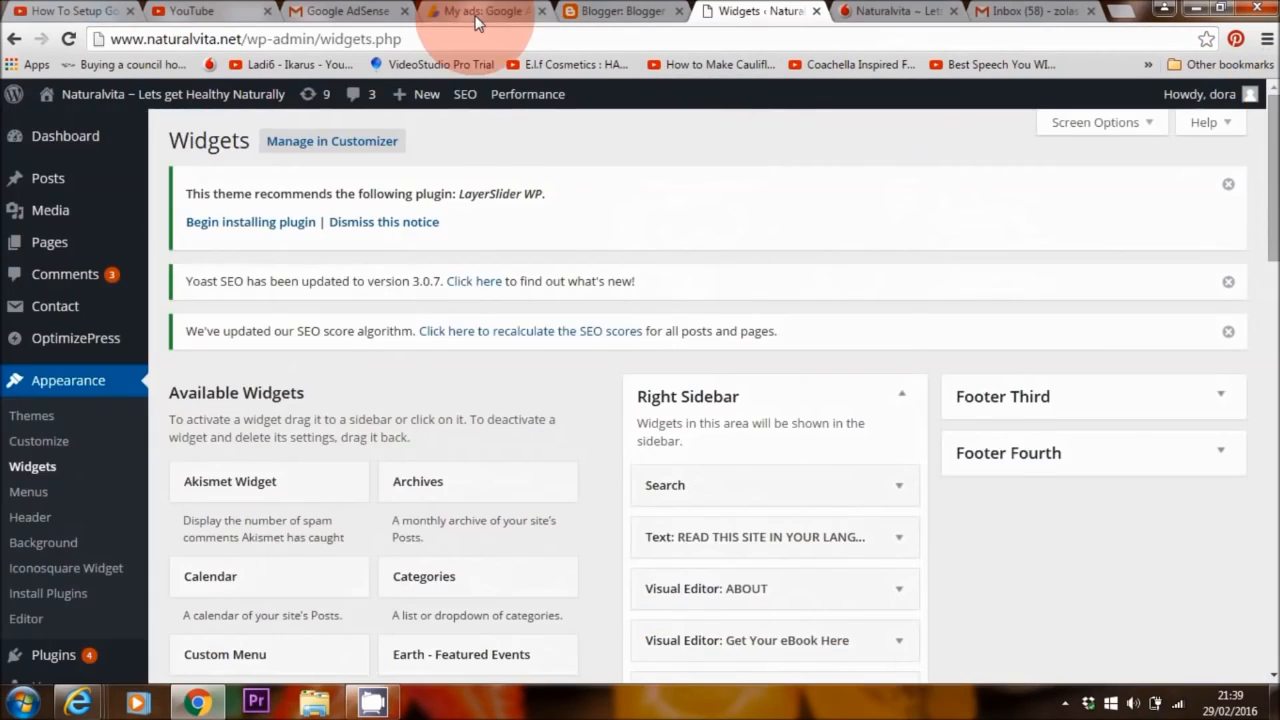
# Switch the ad code to Asynchronous, select it all, and return to the WordPress Widgets page
pyautogui.click(480, 11)
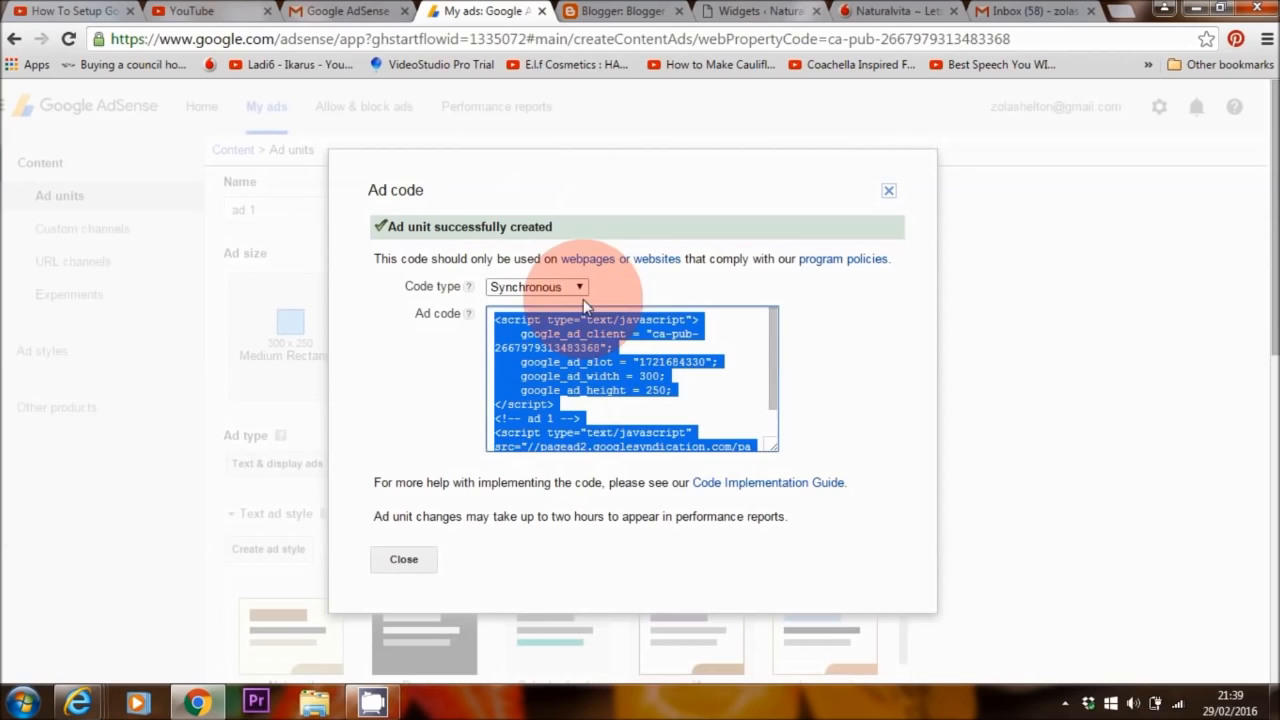
pyautogui.click(550, 287)
pyautogui.click(538, 299)
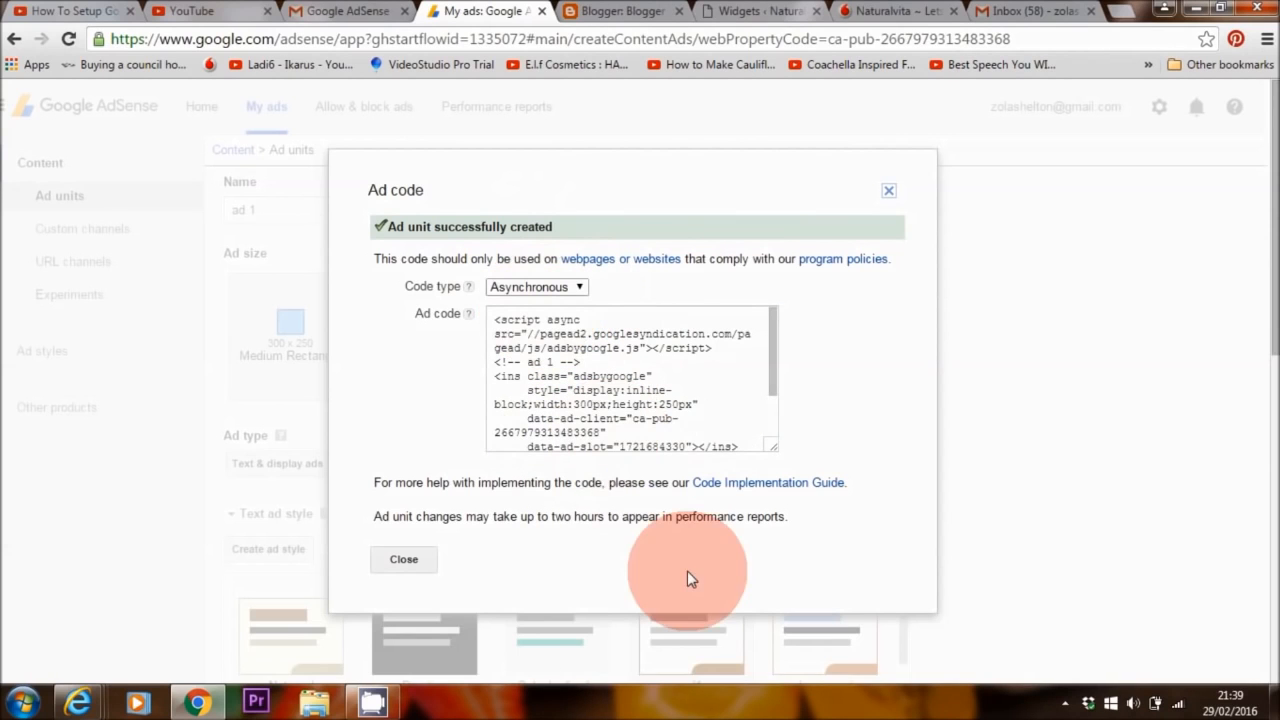
pyautogui.click(636, 334)
pyautogui.hotkey('ctrl', 'c')
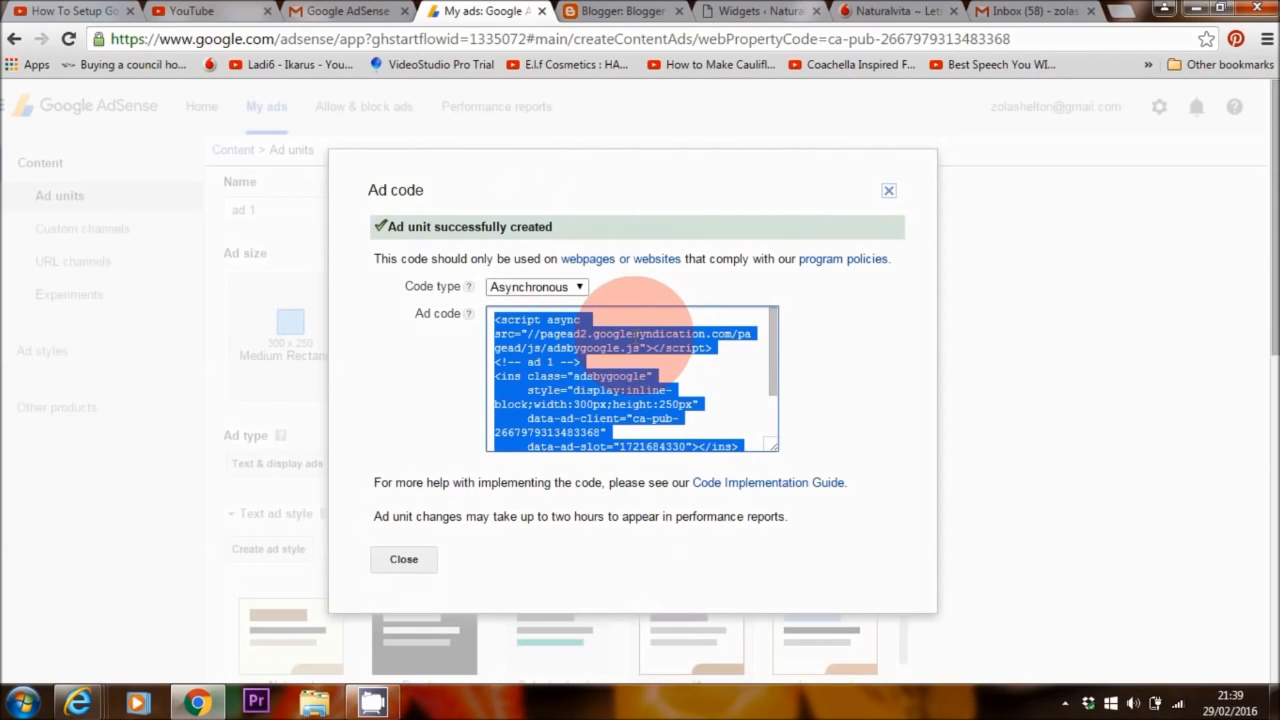
pyautogui.click(752, 10)
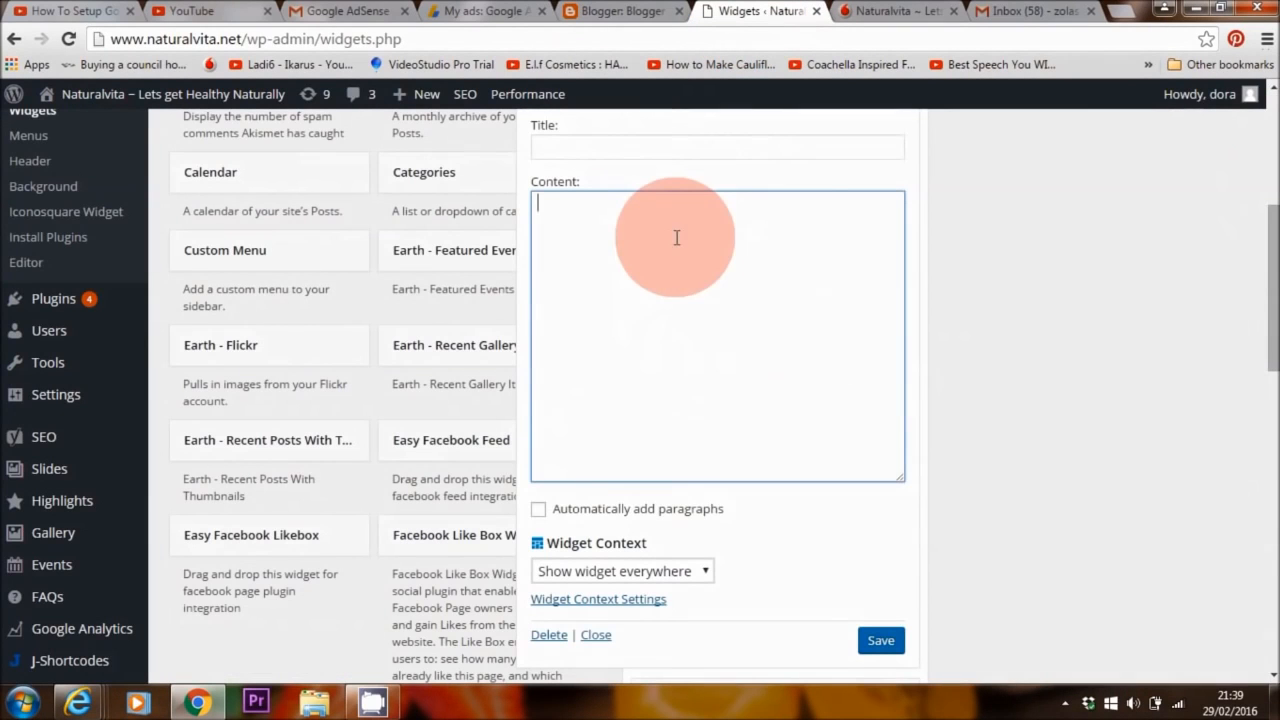
# Paste the asynchronous ad code into the Text widget, save it, and view the live homepage
pyautogui.rightClick(677, 238)
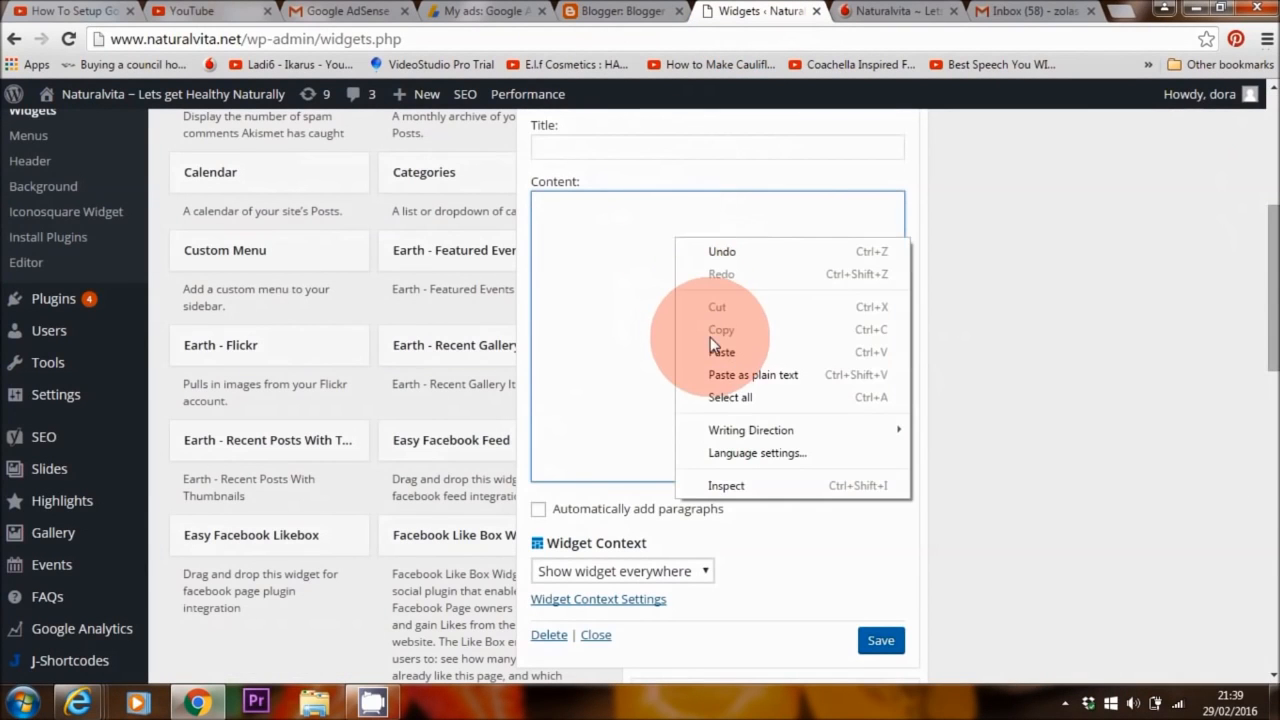
pyautogui.click(712, 345)
pyautogui.click(880, 645)
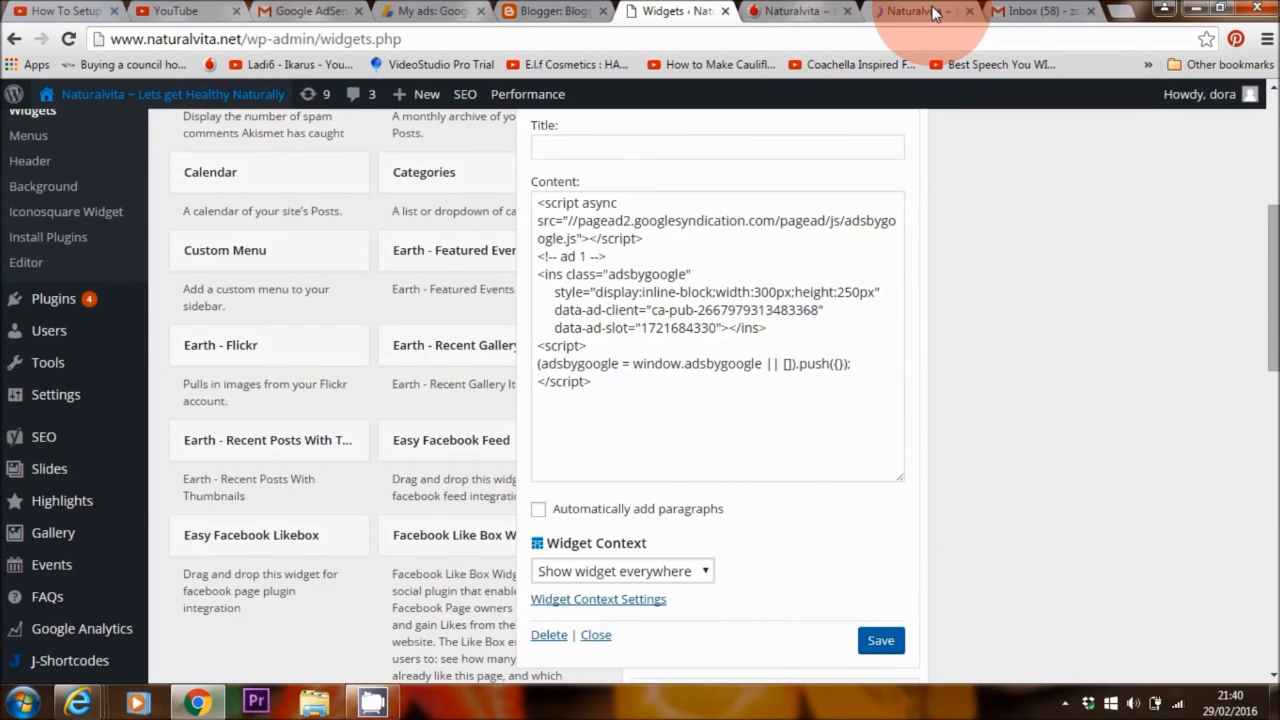
pyautogui.click(932, 13)
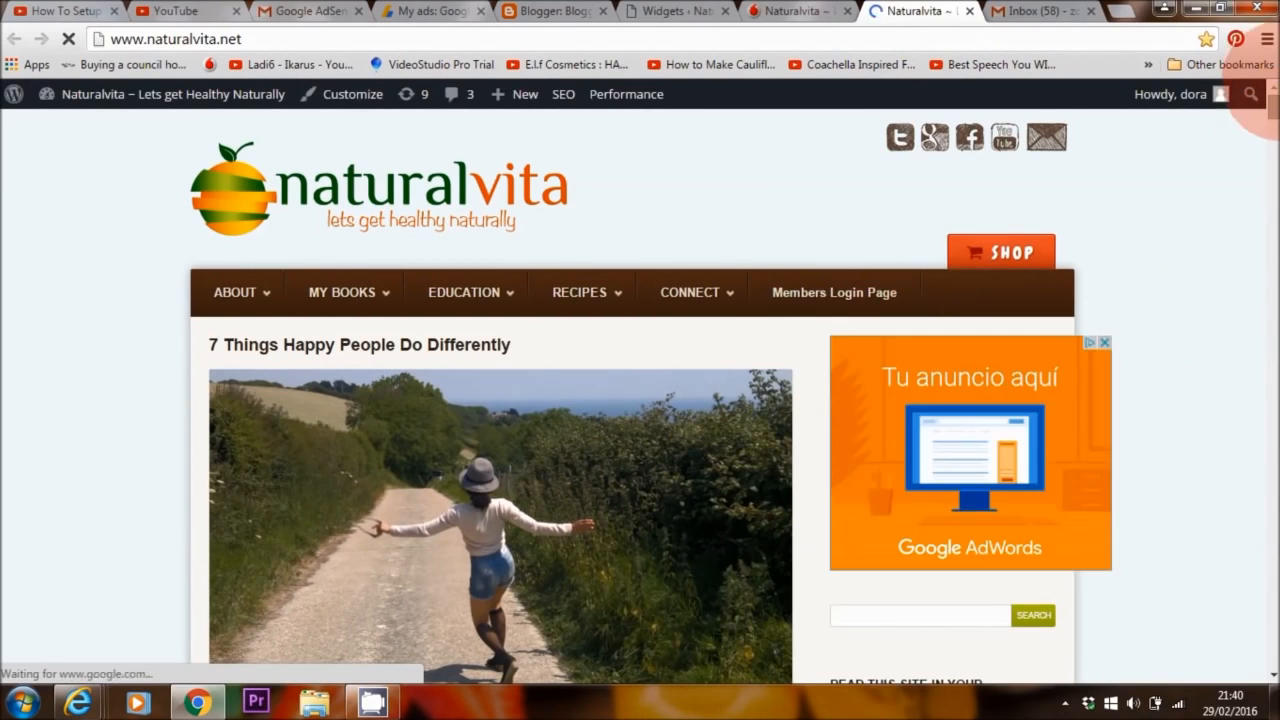
# Scroll the homepage to confirm the sidebar ad, then revisit the Widgets page and AdSense ad units
pyautogui.scroll(-3, 1258, 120)
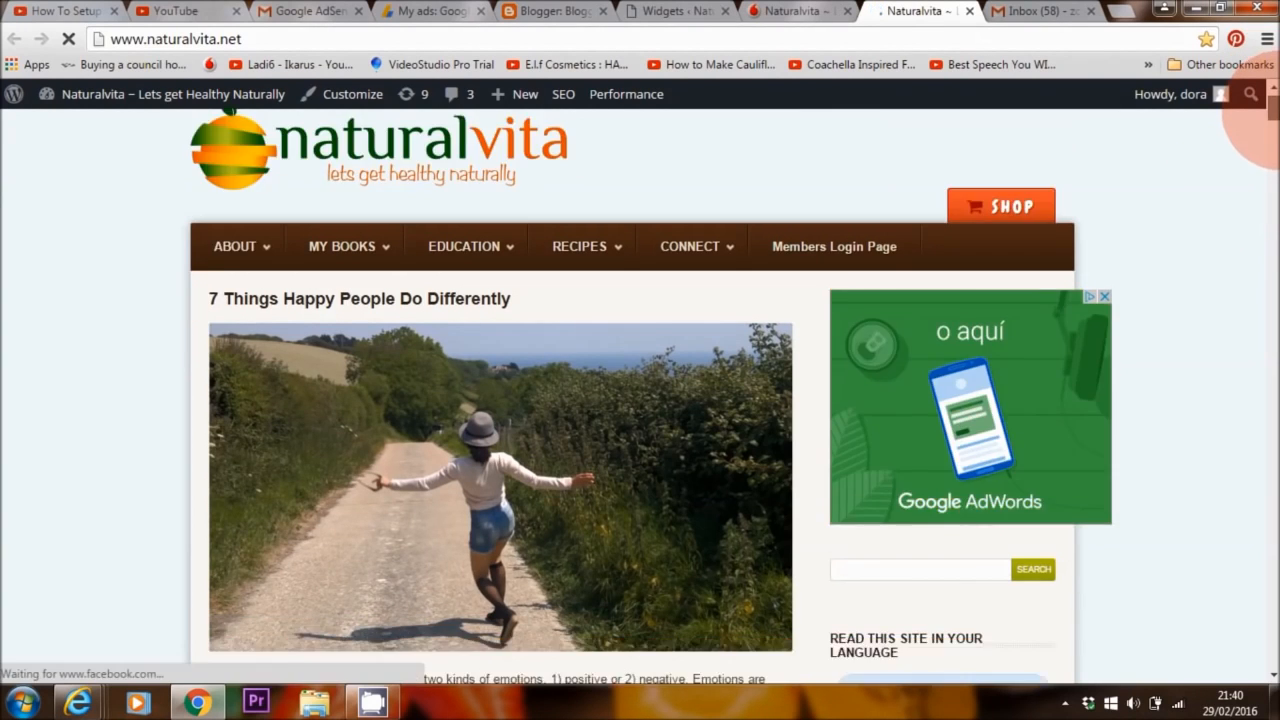
pyautogui.scroll(2, 1258, 135)
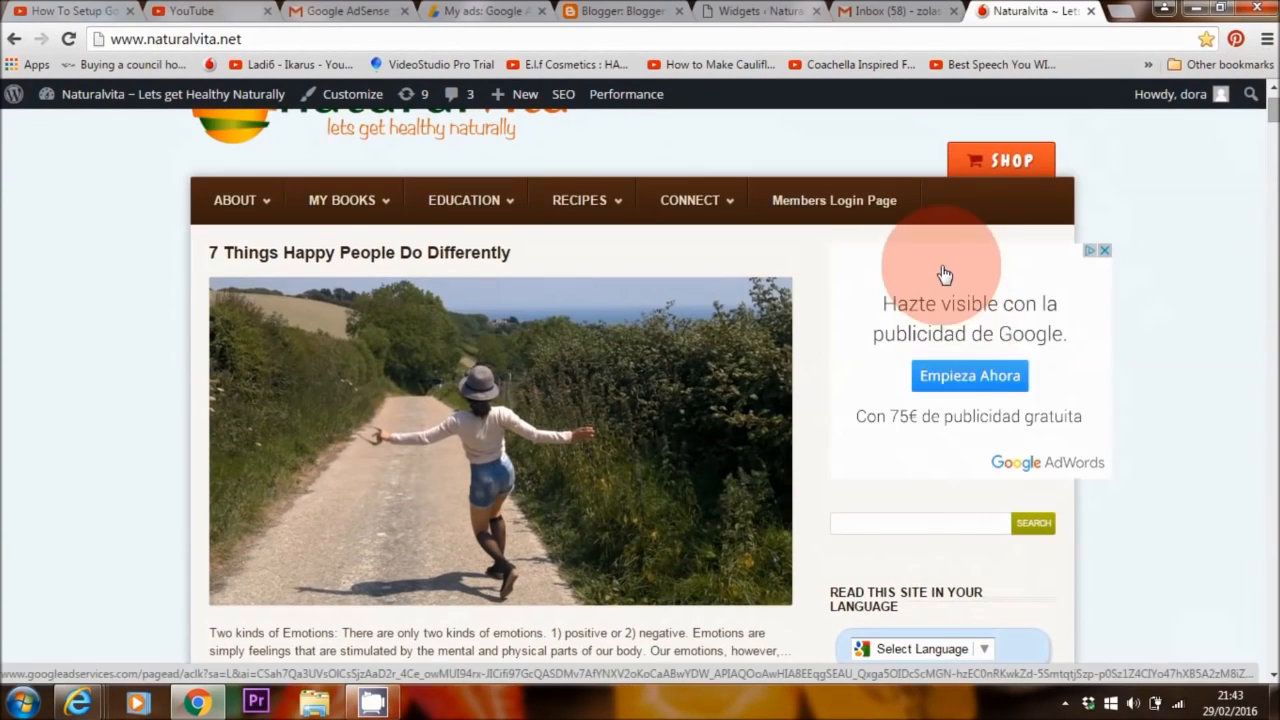
pyautogui.click(757, 10)
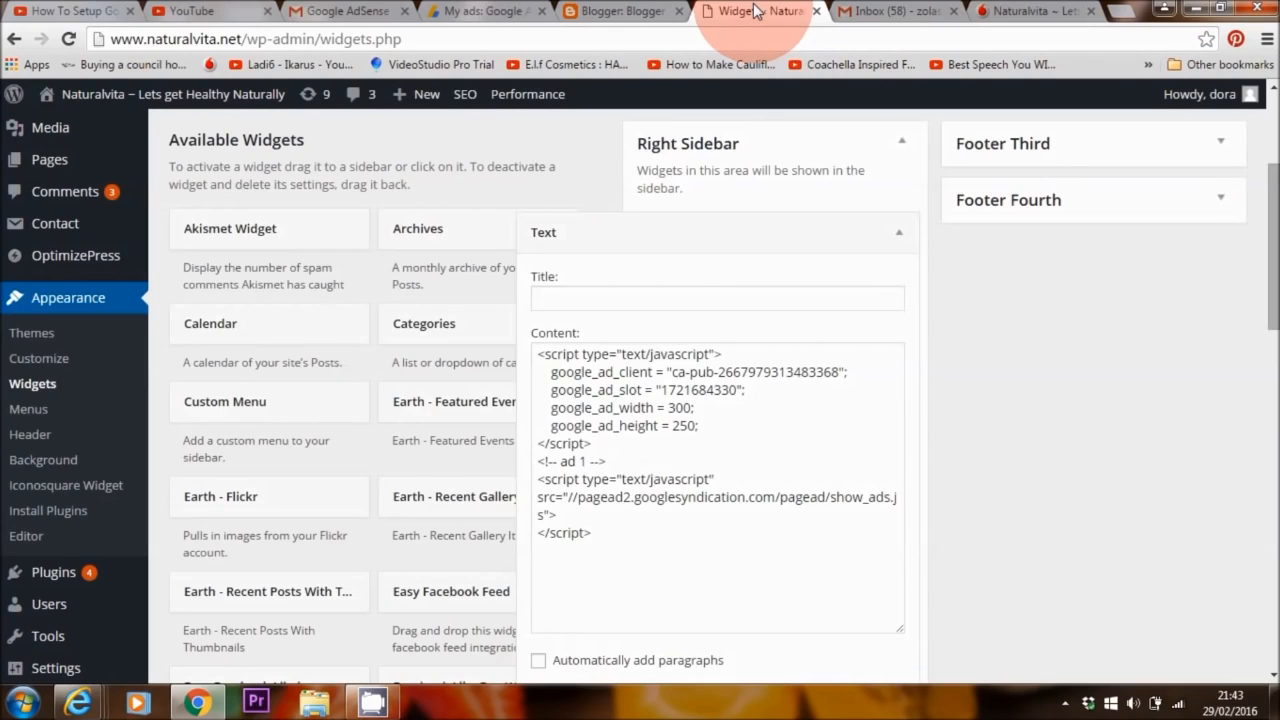
pyautogui.click(480, 11)
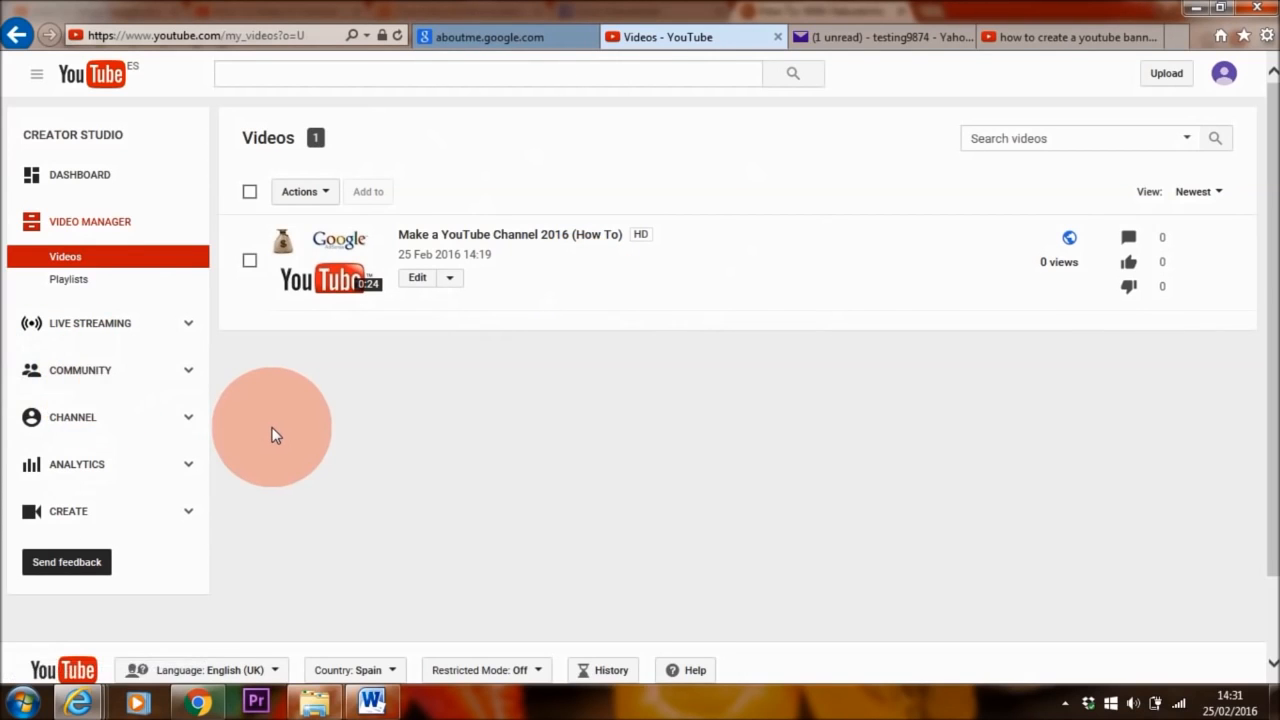
# Enable monetisation for the channel's account under Status and features
pyautogui.click(62, 428)
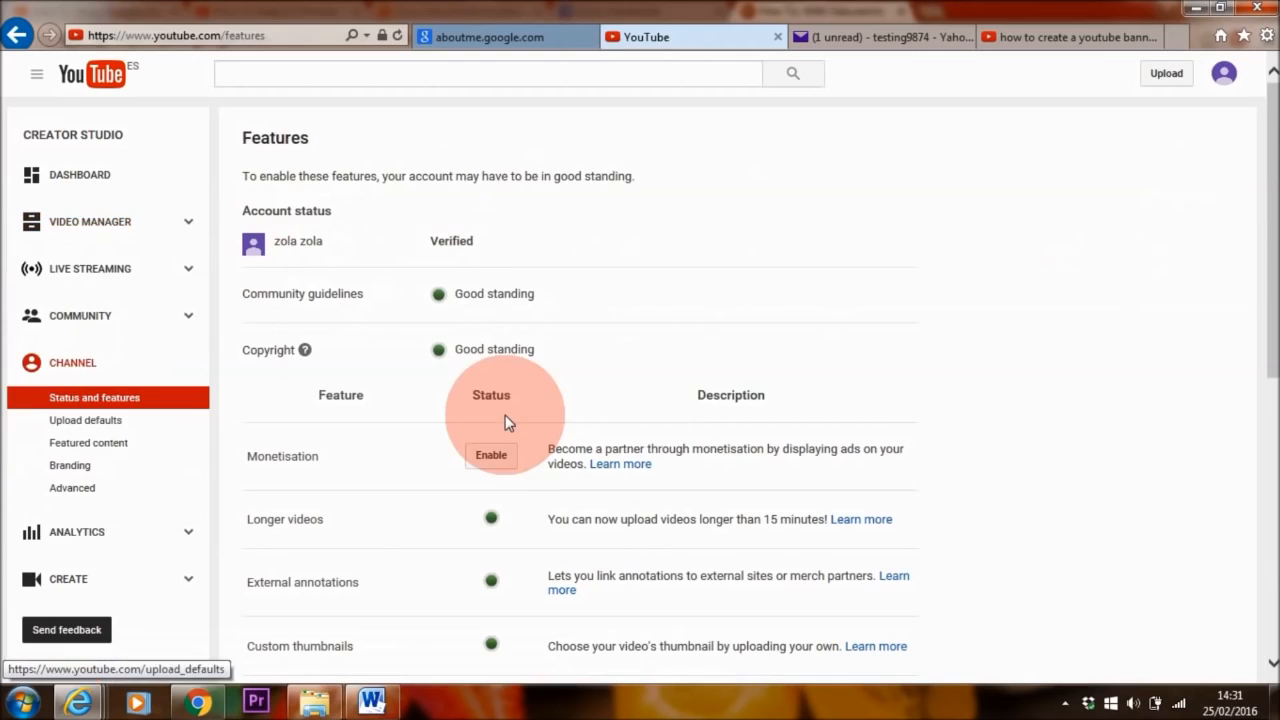
pyautogui.moveTo(1273, 211); pyautogui.dragTo(1265, 332)
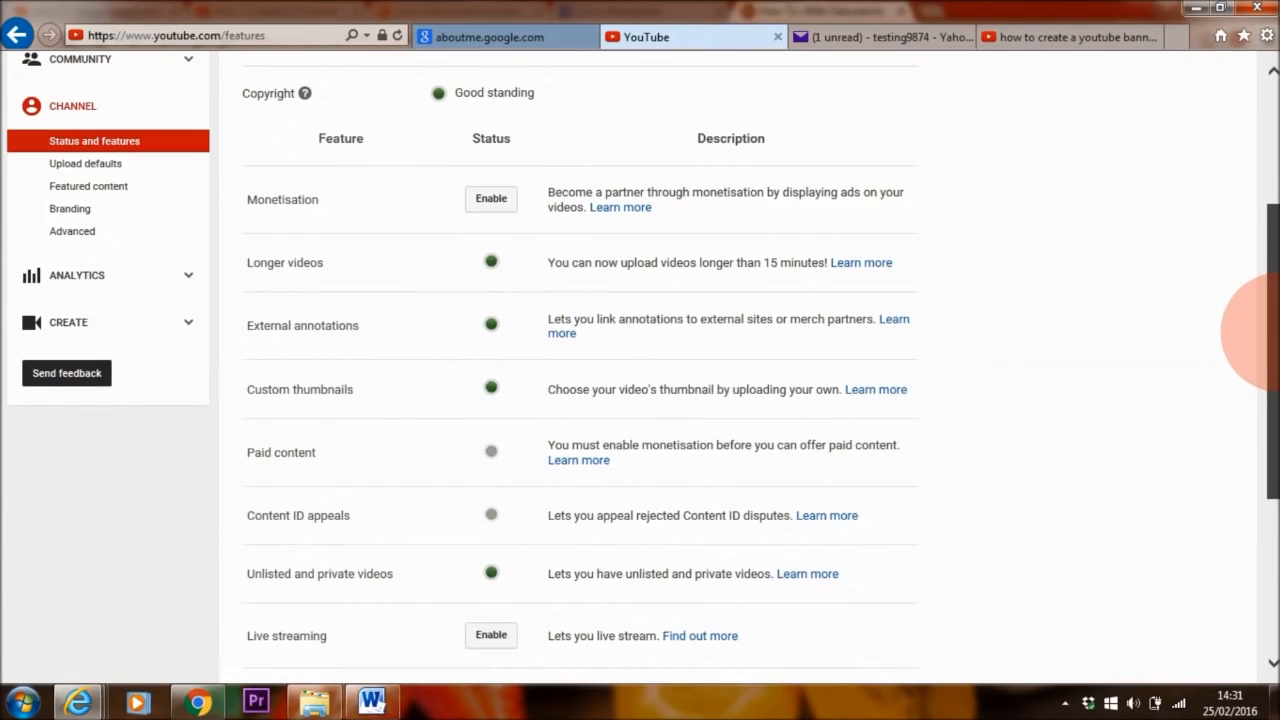
pyautogui.click(491, 199)
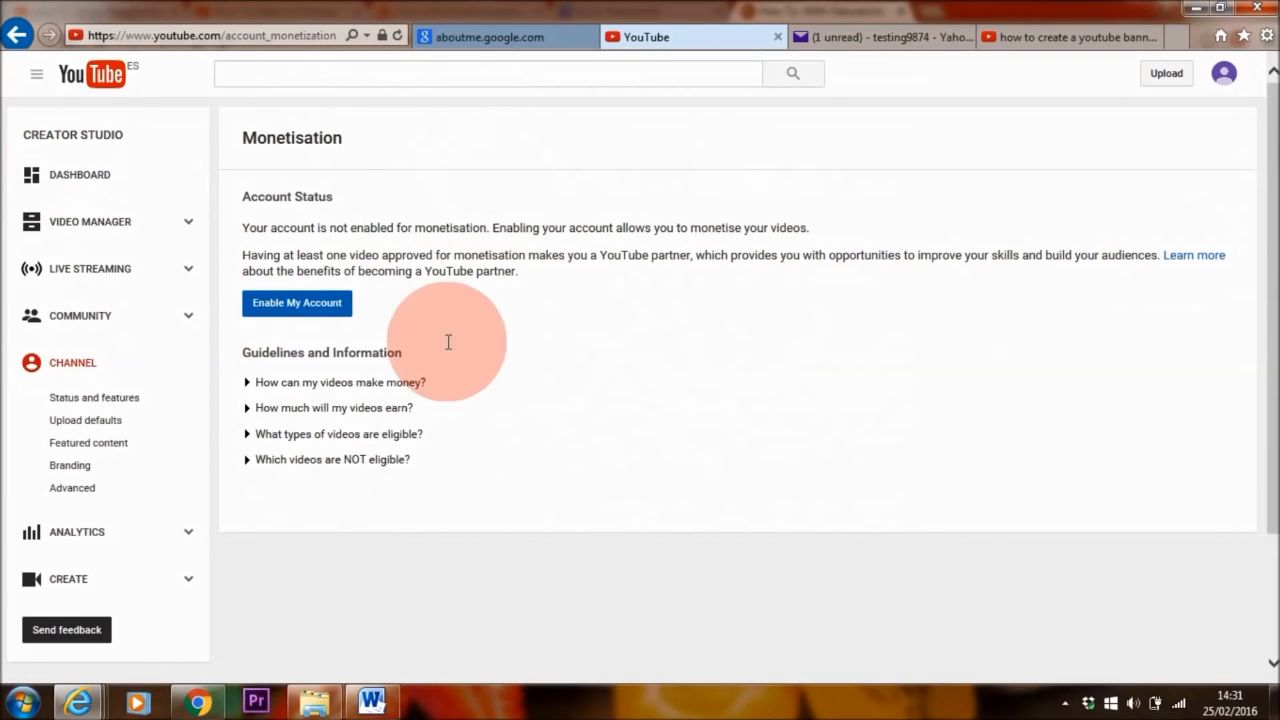
pyautogui.click(300, 303)
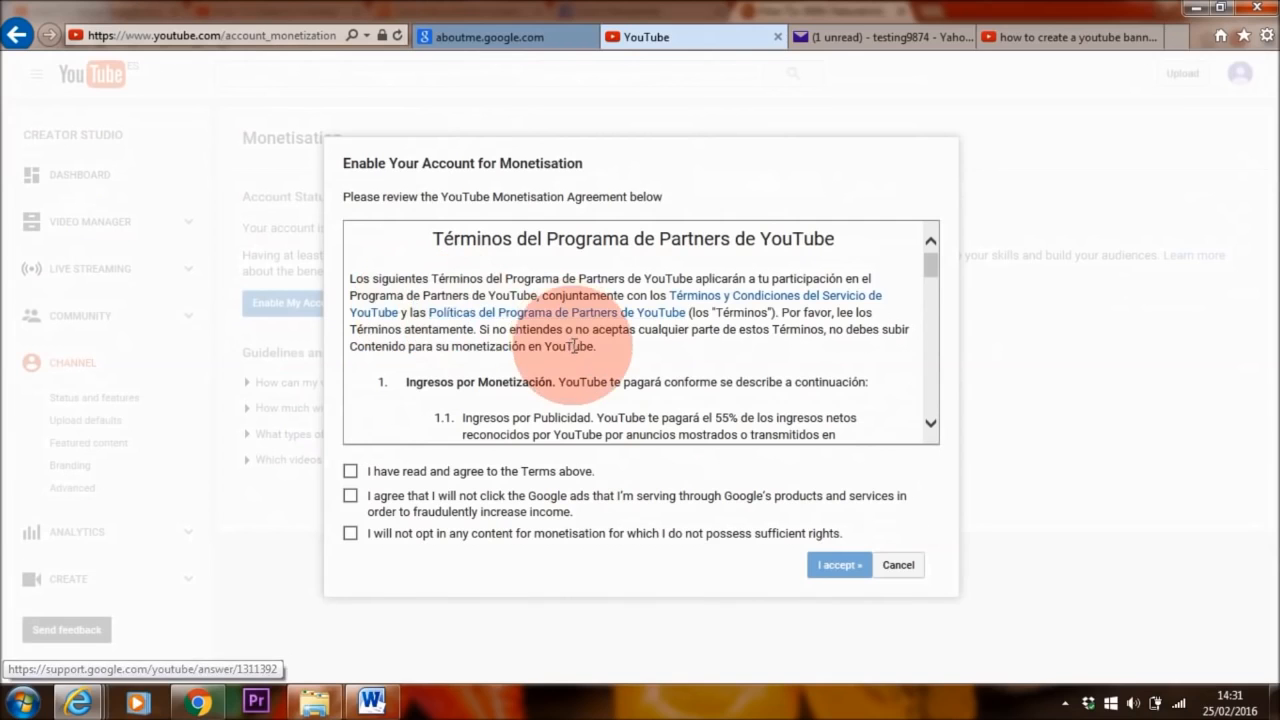
# Agree to the three conditions and partner terms, then monetise the video with overlay and skippable ads
pyautogui.moveTo(928, 267); pyautogui.dragTo(937, 394)
pyautogui.click(350, 471)
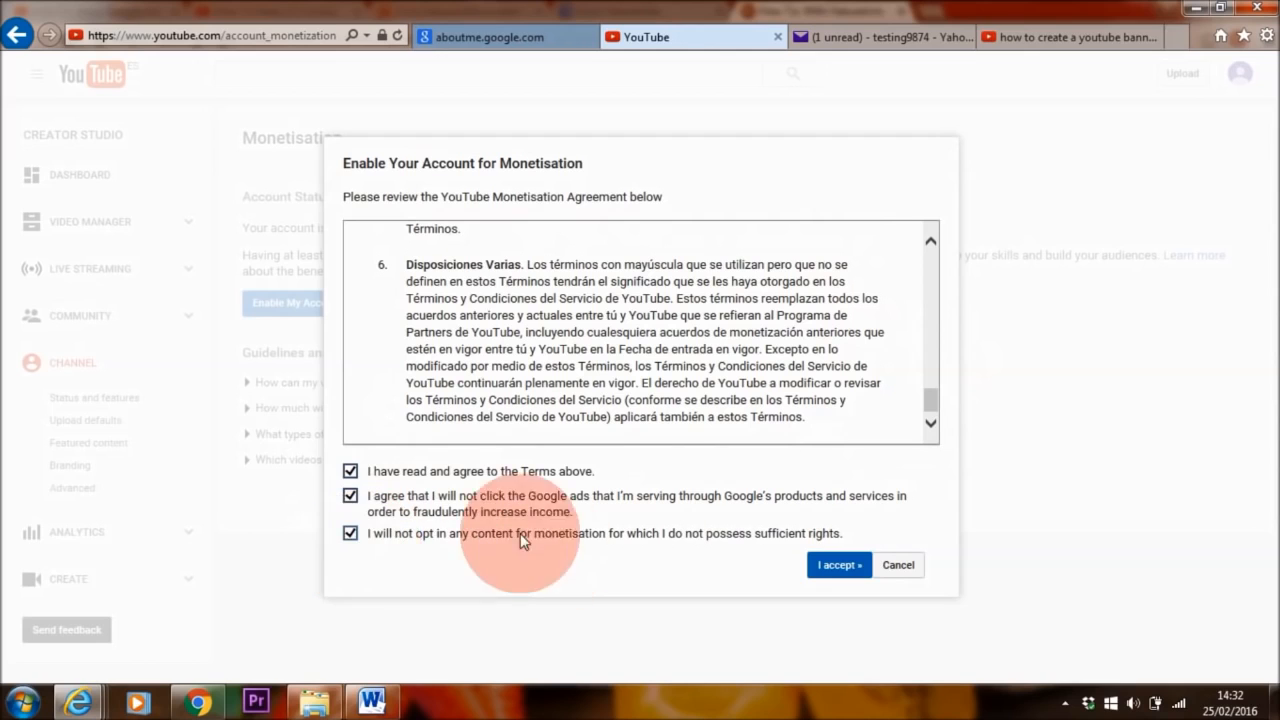
pyautogui.click(840, 566)
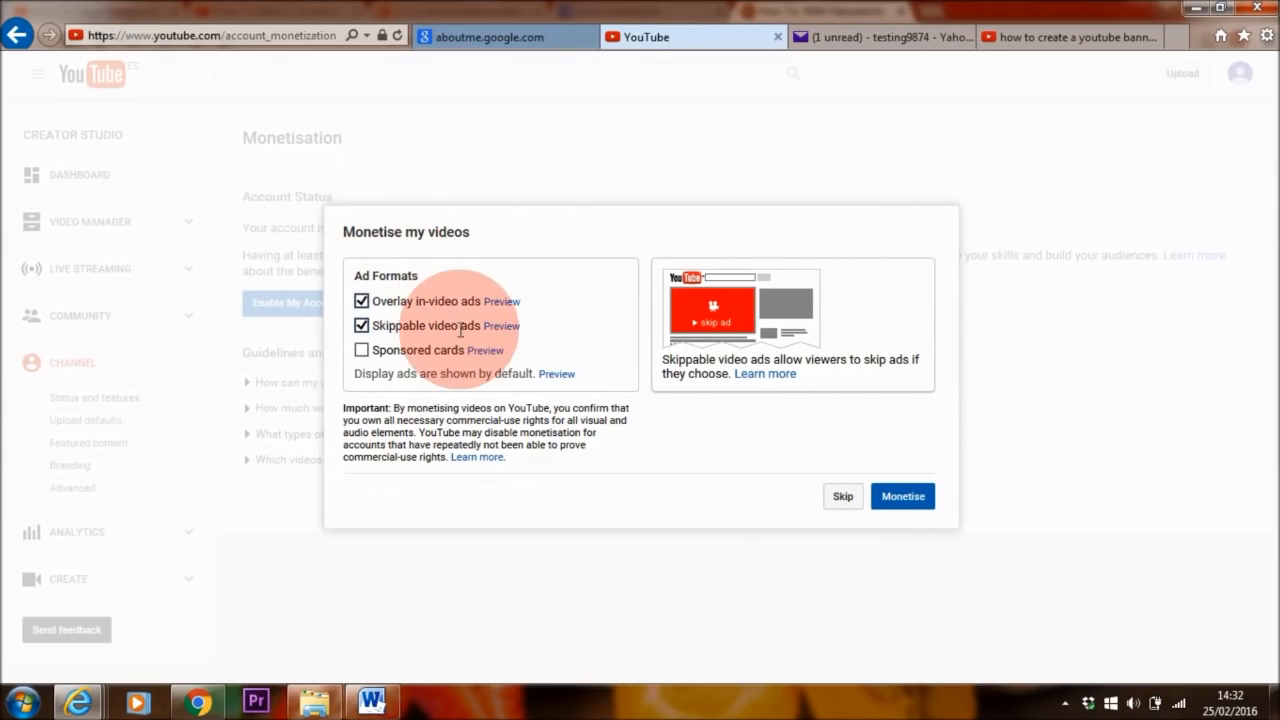
pyautogui.click(896, 503)
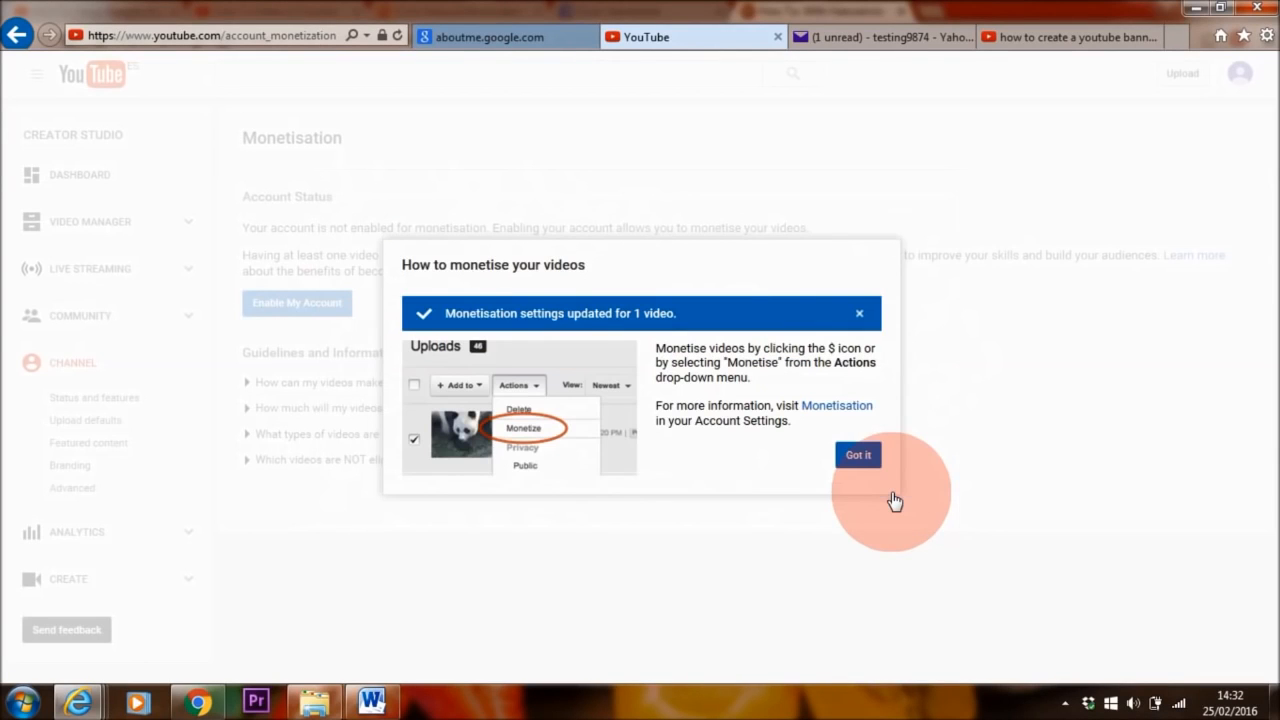
pyautogui.click(860, 458)
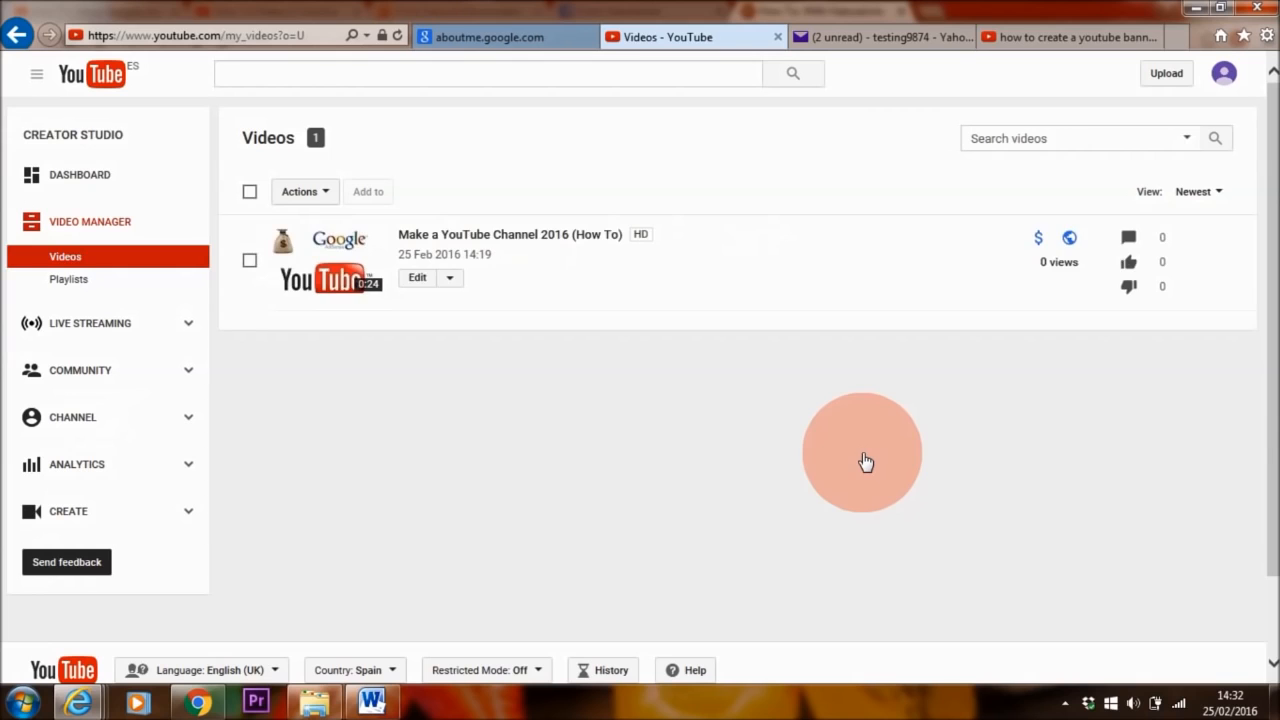
# Check the video's $ monetisation status, then start associating an AdSense account under 'How will I be paid?'
pyautogui.click(1040, 242)
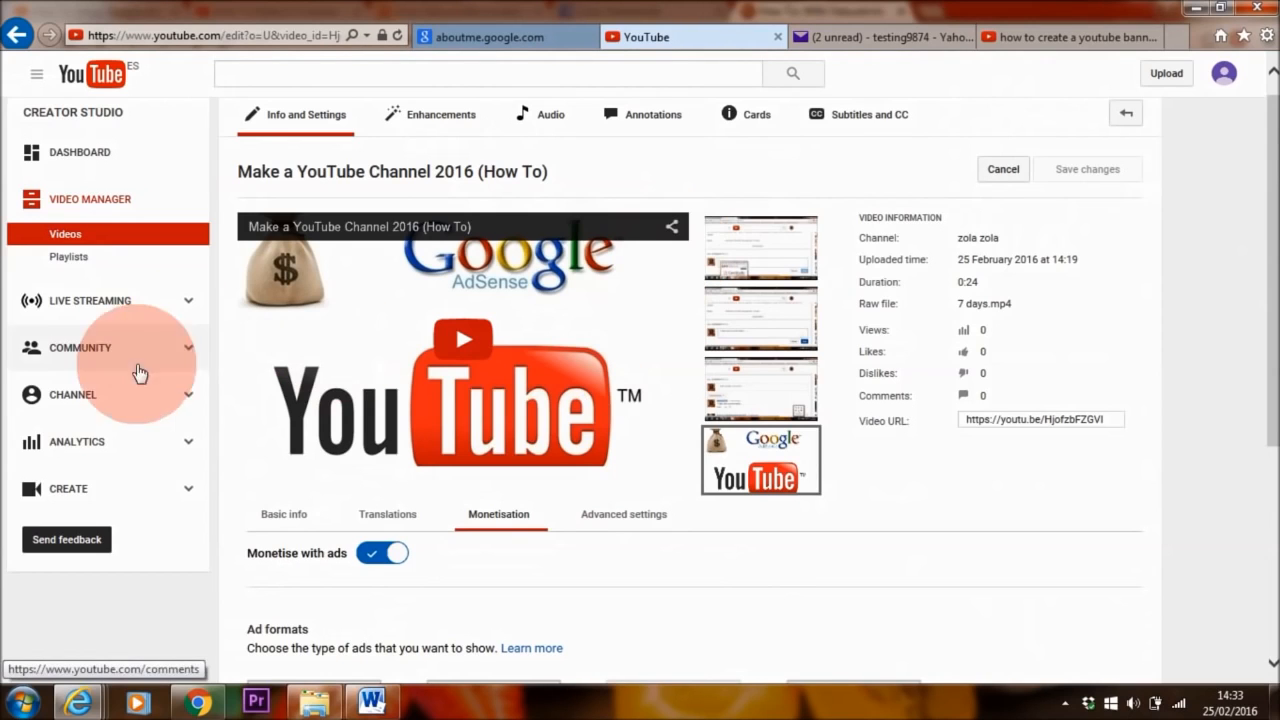
pyautogui.click(105, 397)
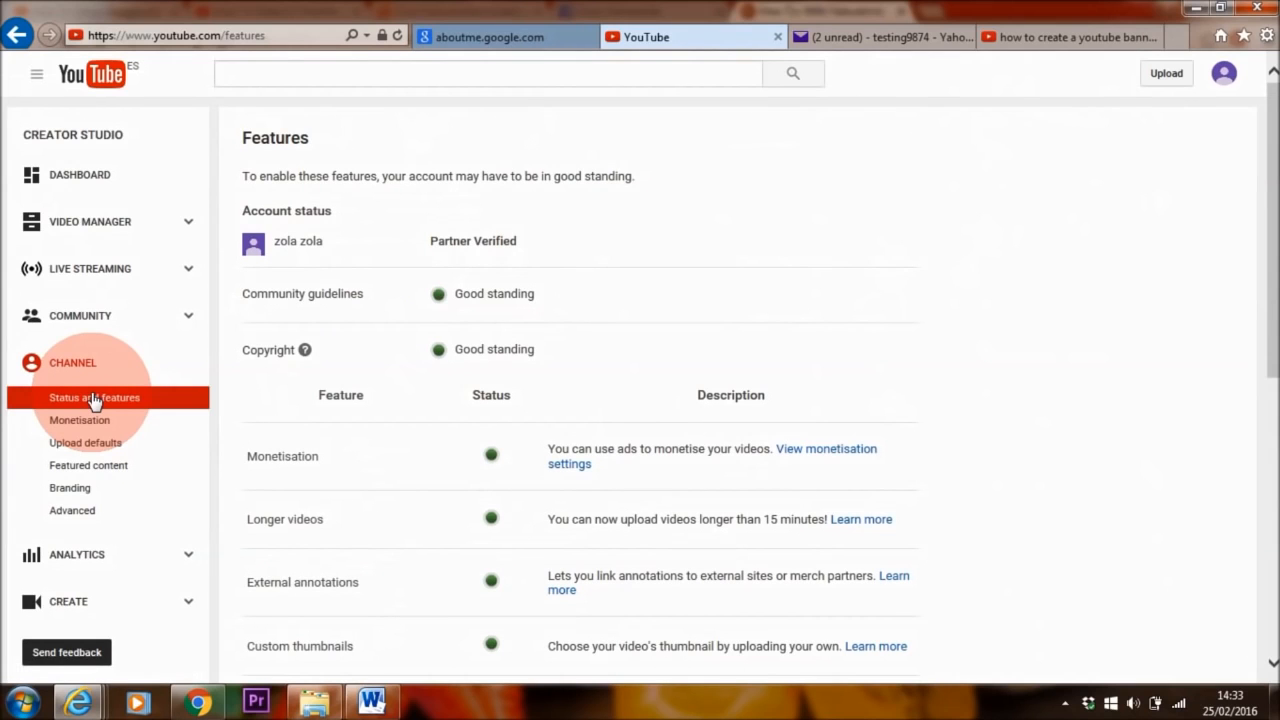
pyautogui.scroll(-2, 200, 320)
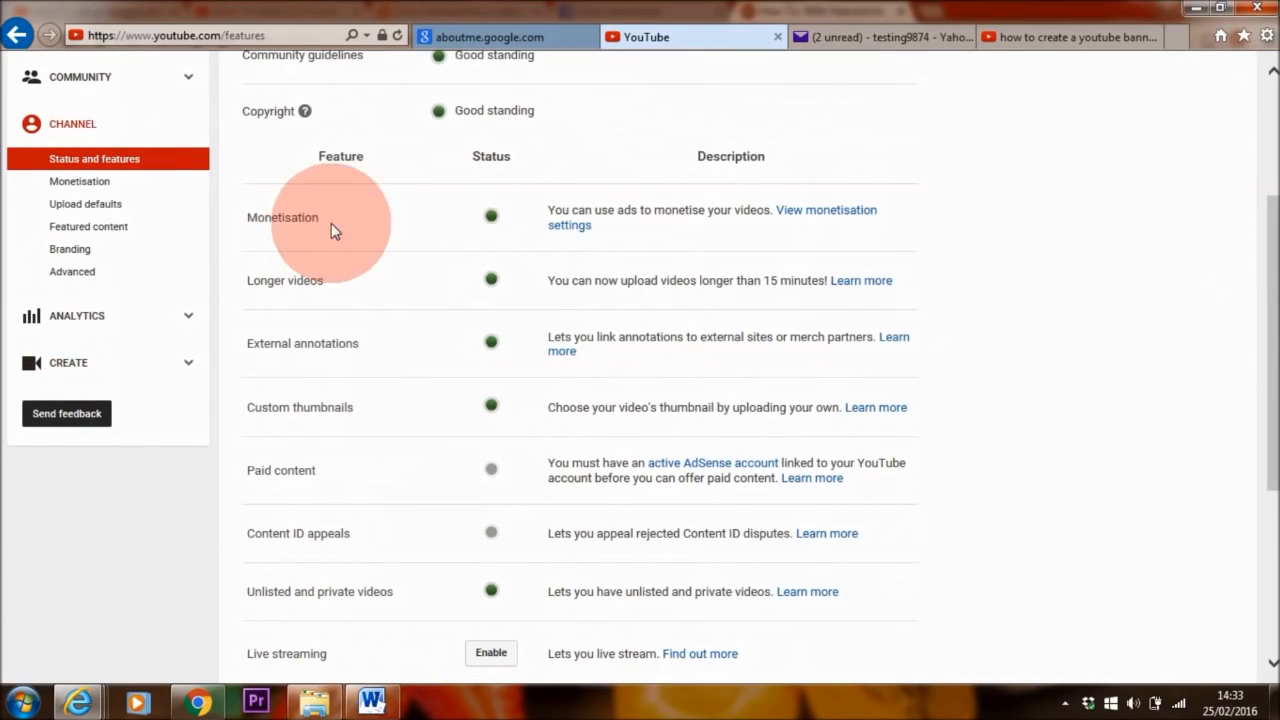
pyautogui.click(845, 215)
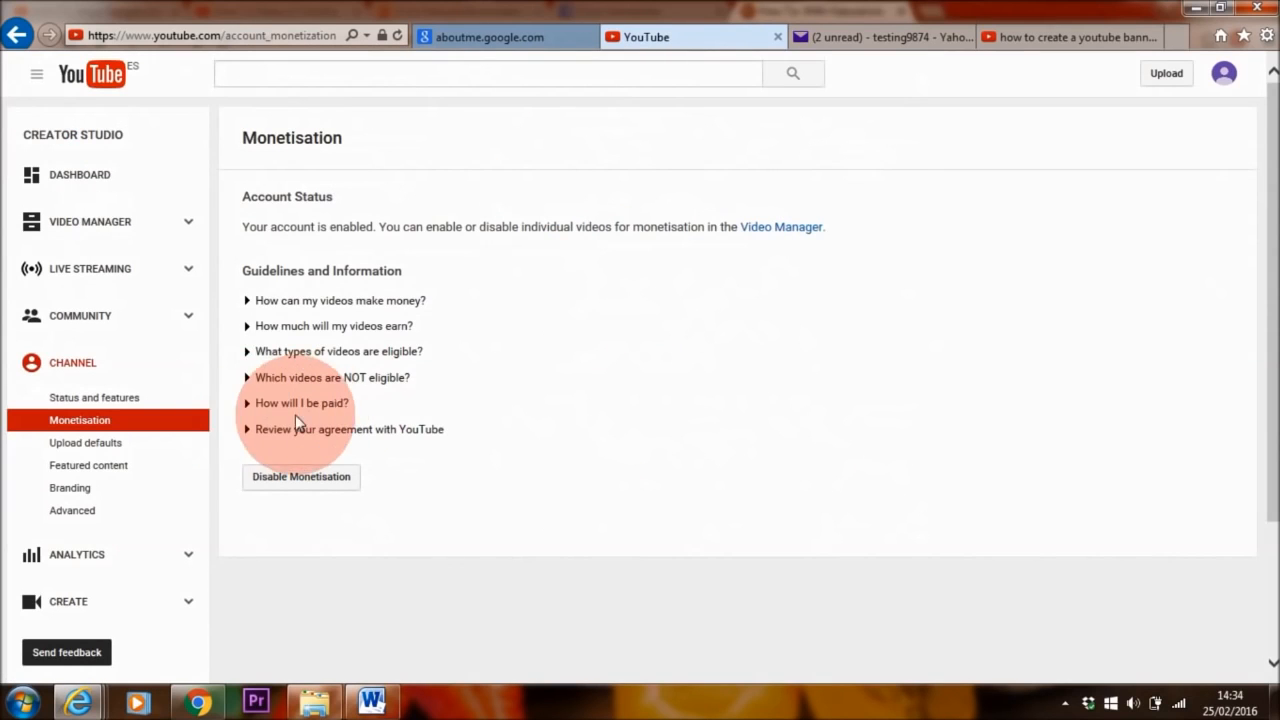
pyautogui.click(306, 405)
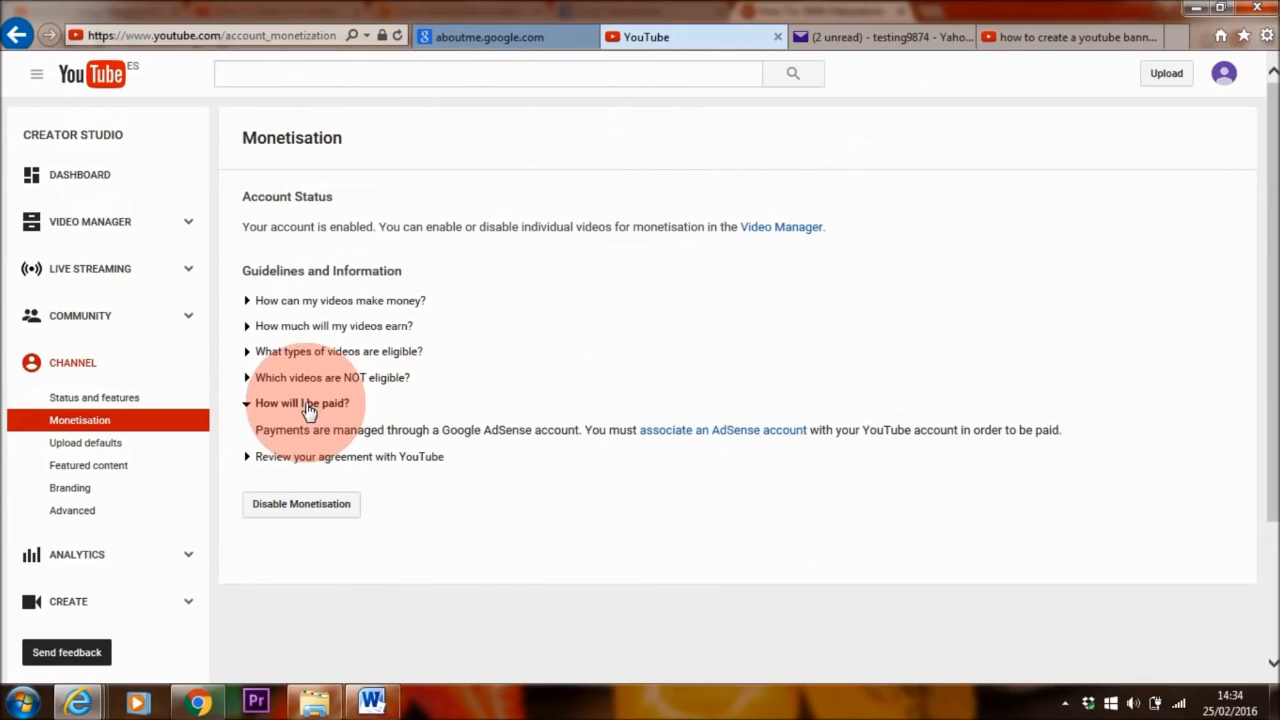
pyautogui.click(731, 438)
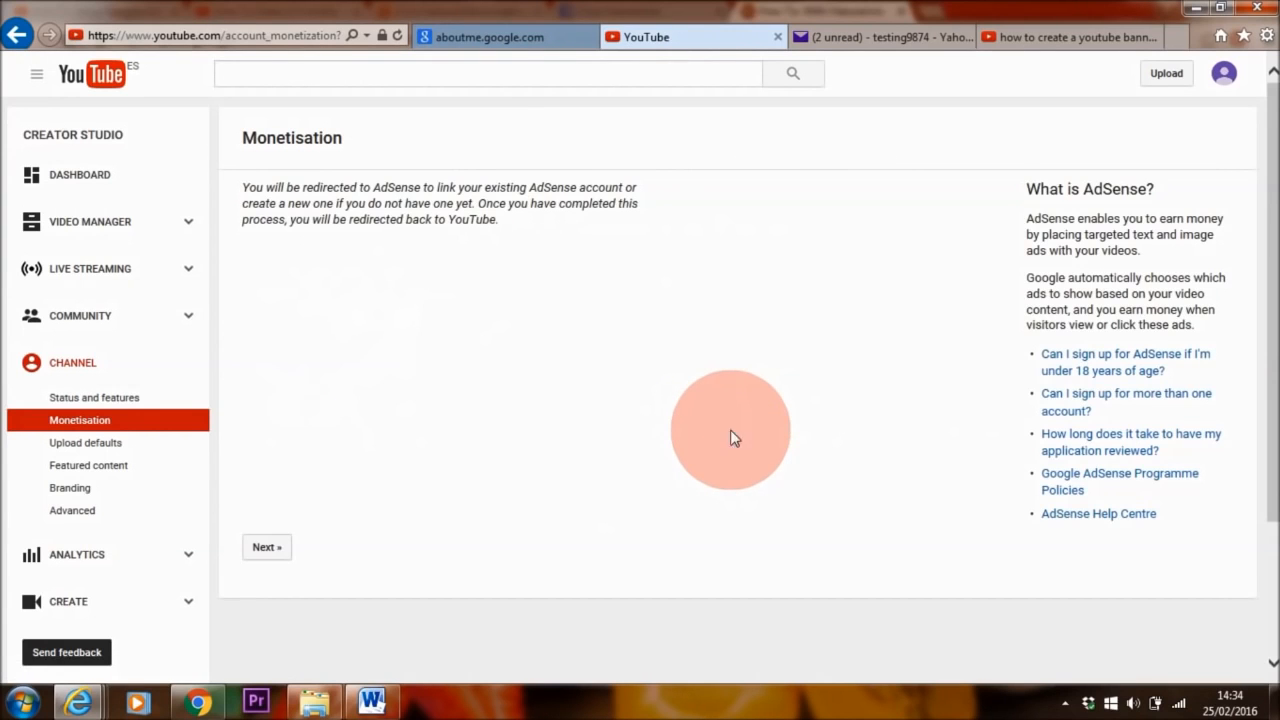
# Sign in with the existing Google account and accept the AdSense–YouTube channel association
pyautogui.click(266, 549)
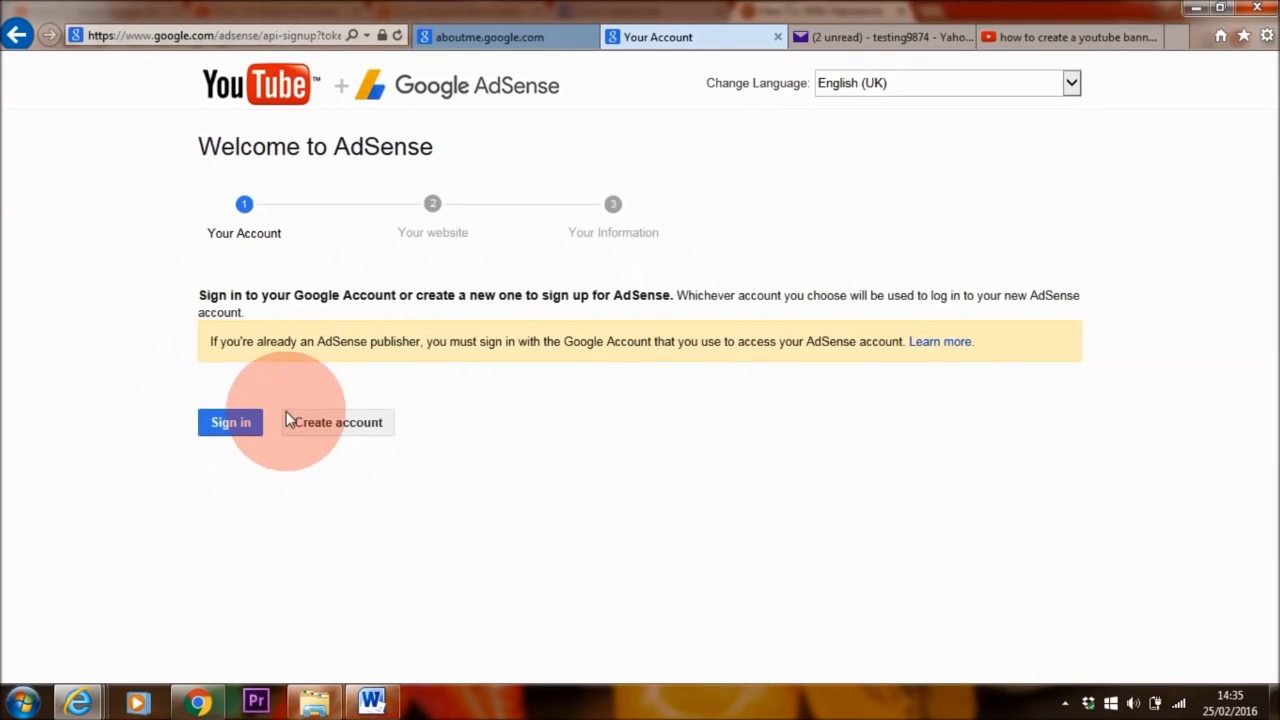
pyautogui.click(233, 423)
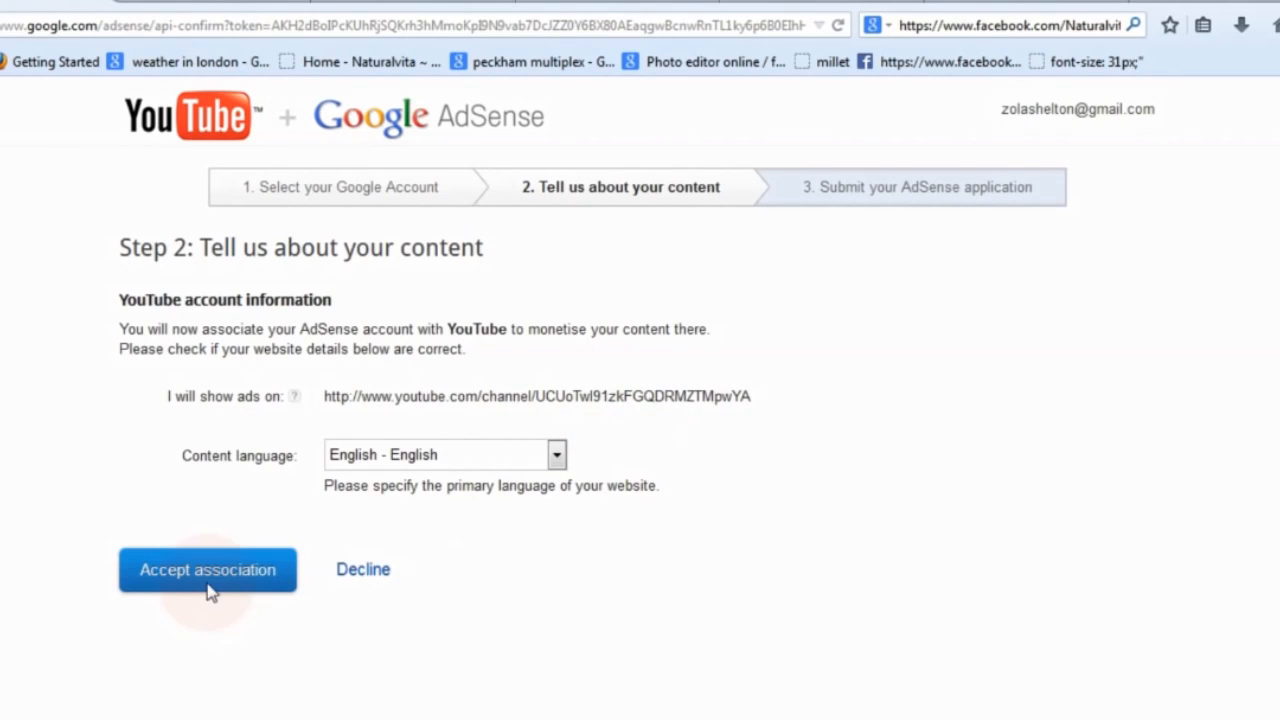
pyautogui.click(208, 578)
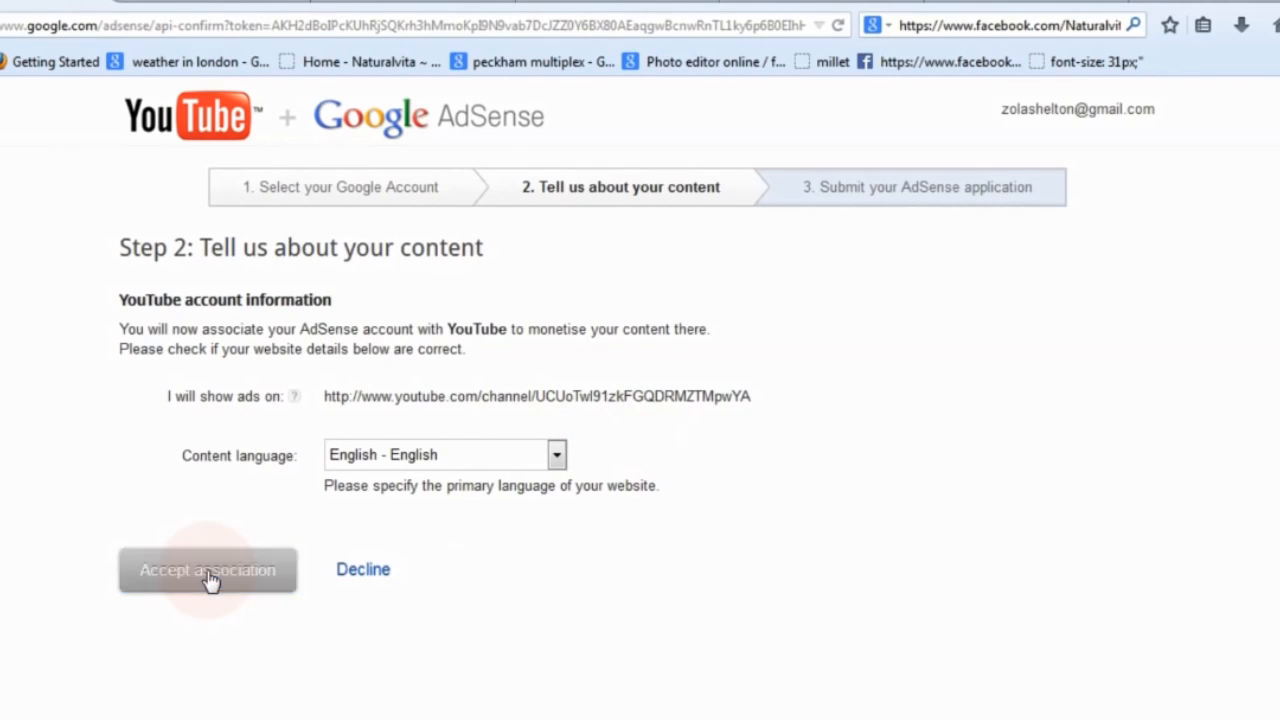